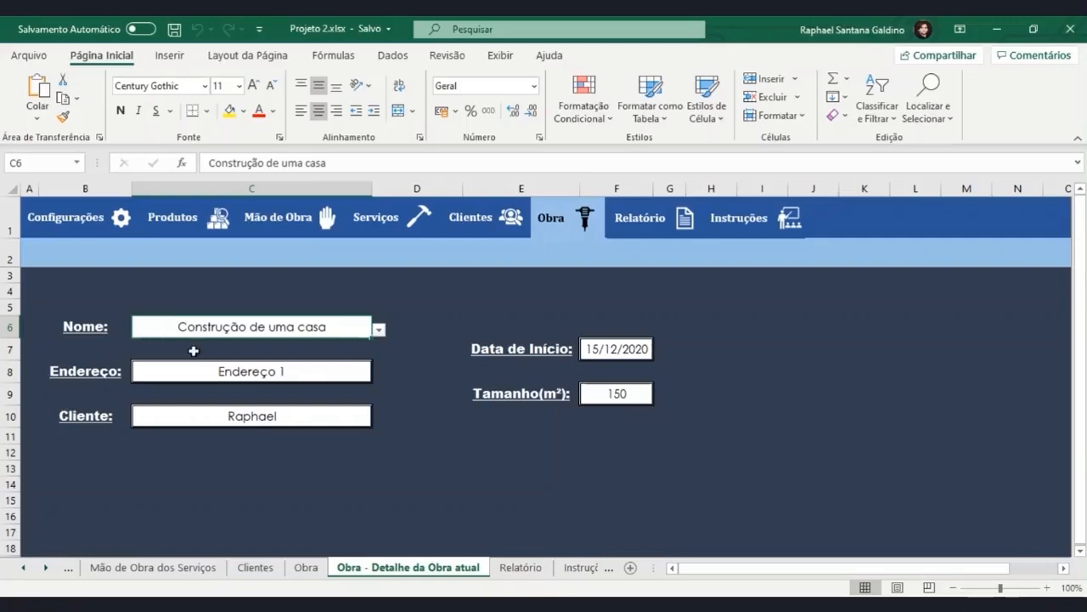
Duplicate the Obra sheet and place the copy right after the Obra - Detalhe da Obra atual sheet.
left_click(308, 568, "ctrl")
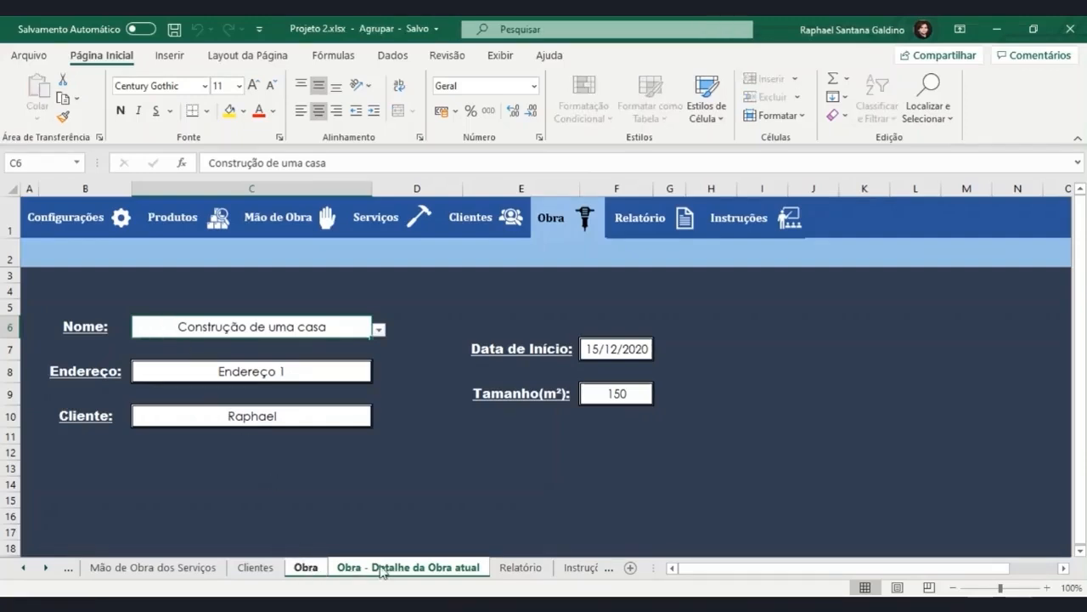
left_click(302, 570)
left_click(270, 571)
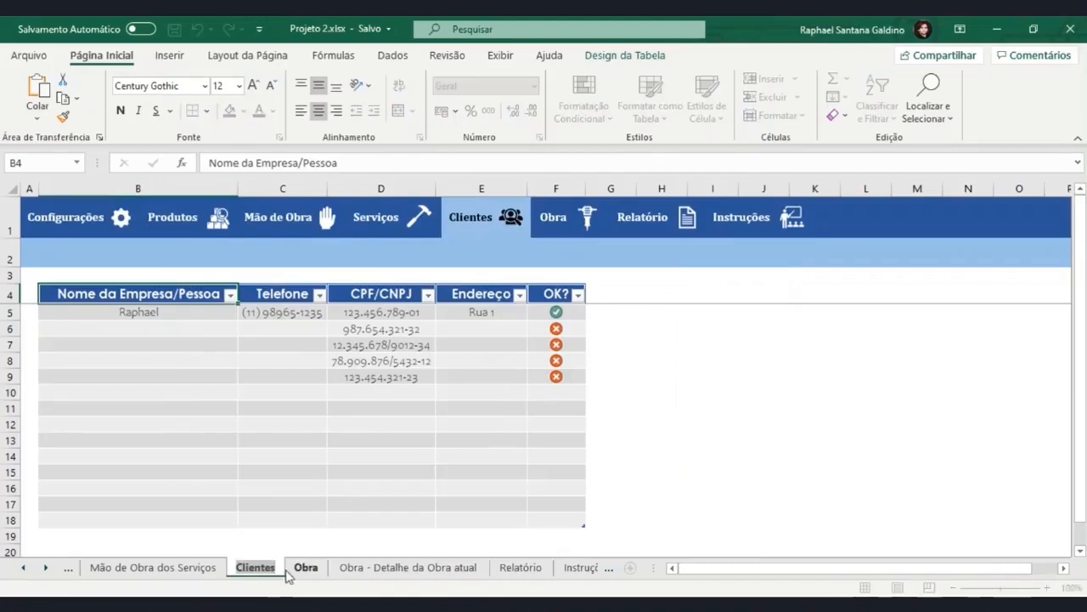
left_click(306, 567)
left_click_drag(413, 533, 498, 551)
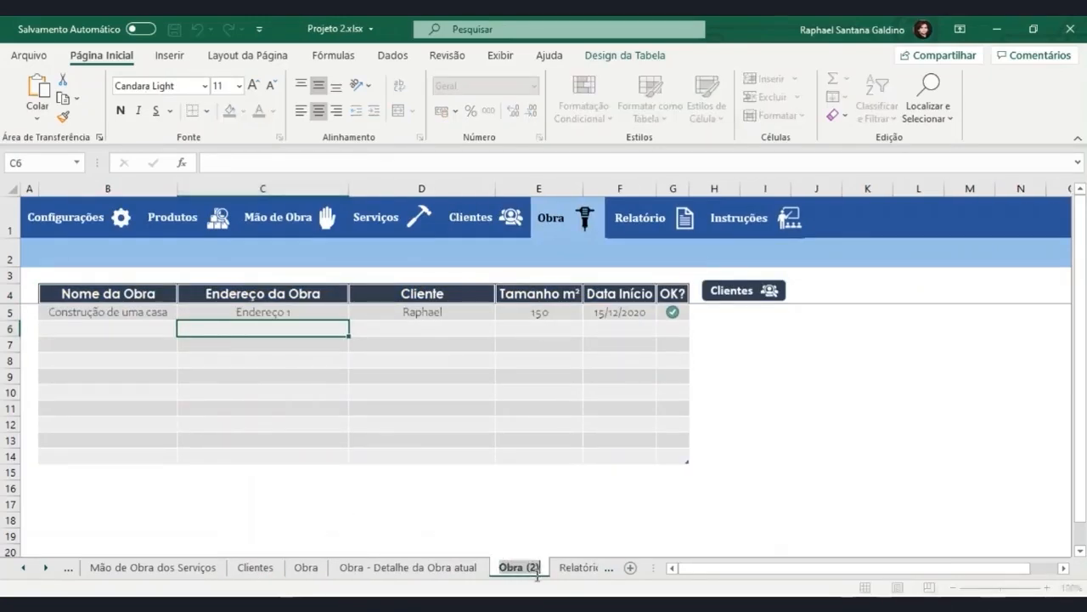
Rename the copied sheet Obra (2) as Obra - Serviços da Obra.
double_click(537, 568)
type("Obra - S")
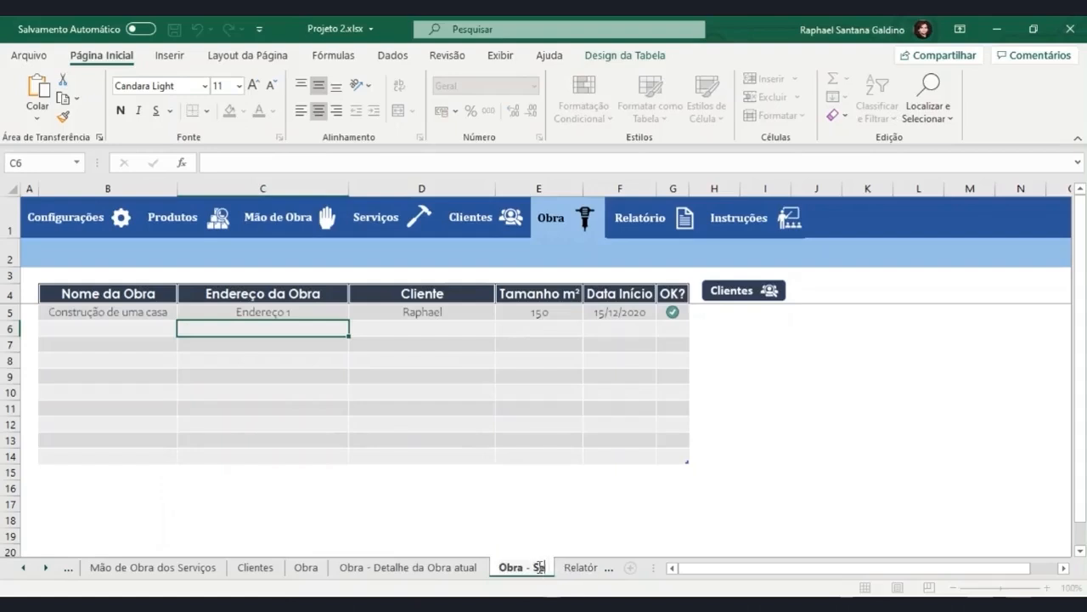
type("erviços da")
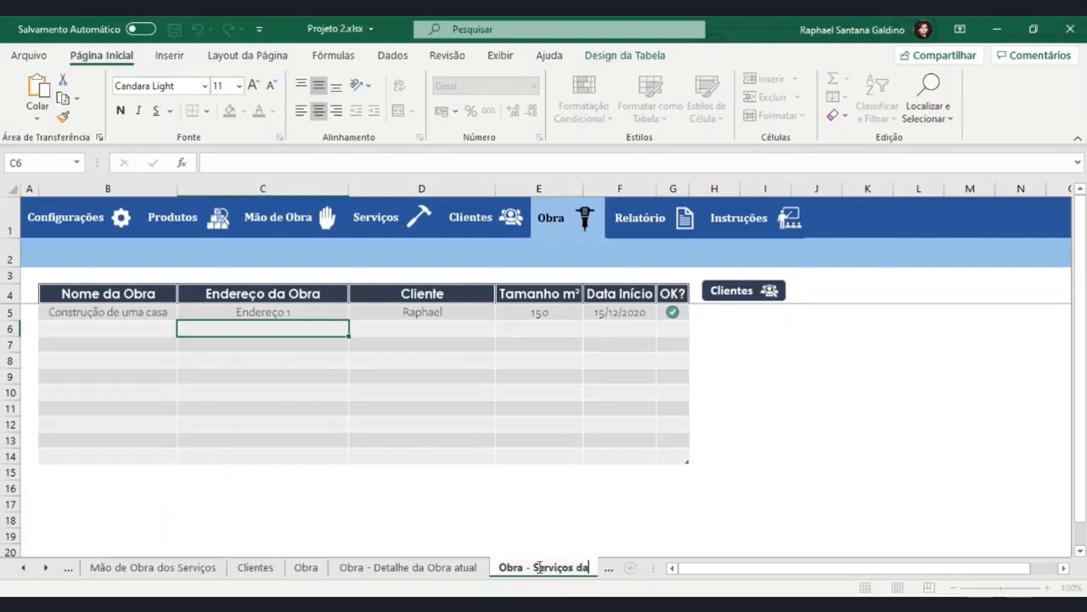
type(" Obra")
key("Return")
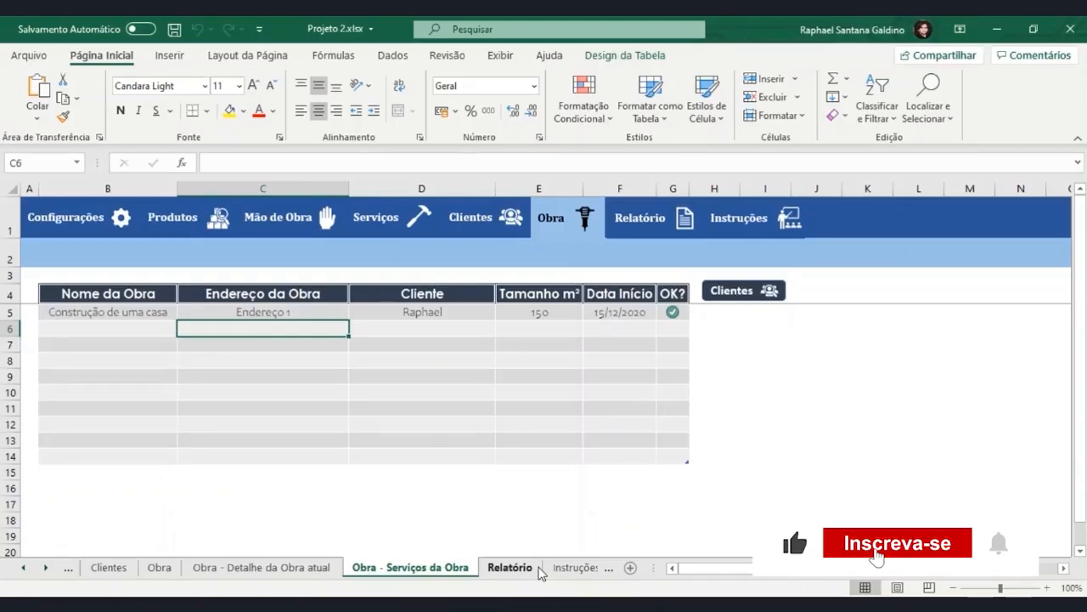
Delete the copied table in B4:G15 and clear all remaining formatting from that range.
left_click(136, 295)
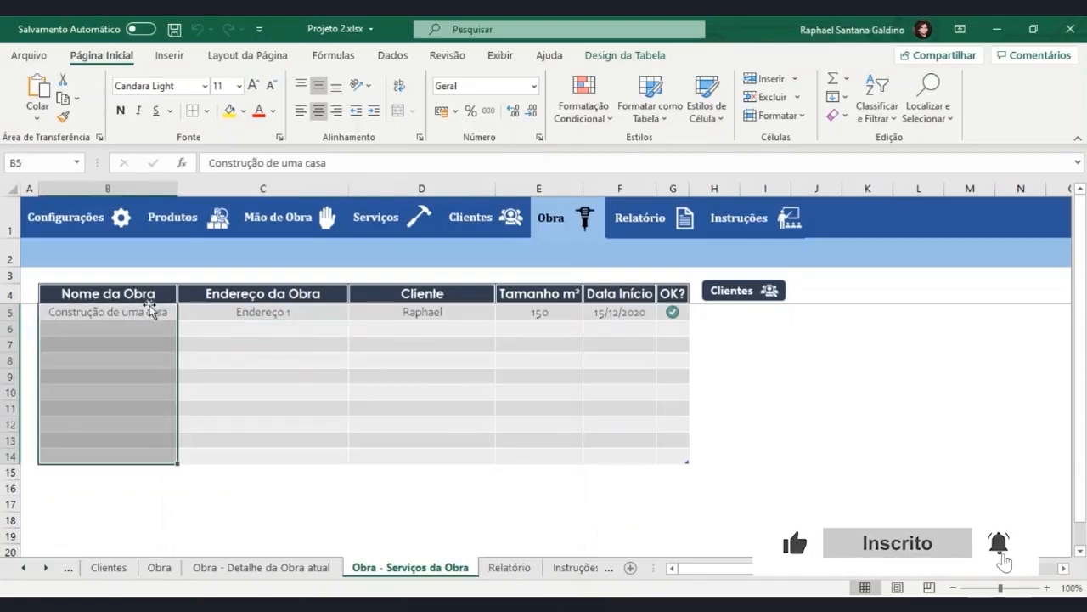
left_click_drag(145, 296, 684, 466)
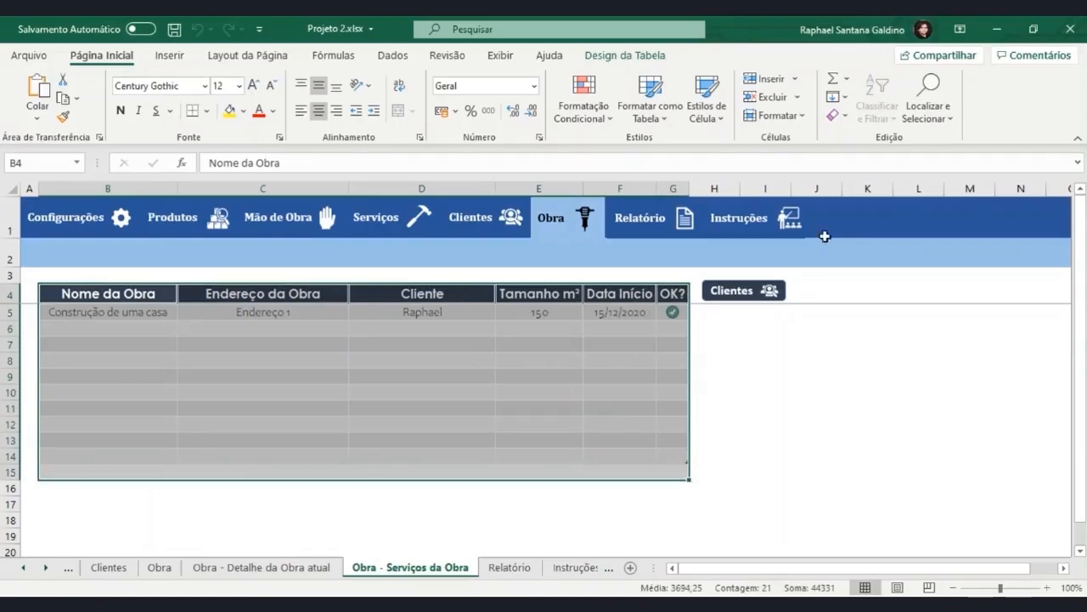
key("Delete")
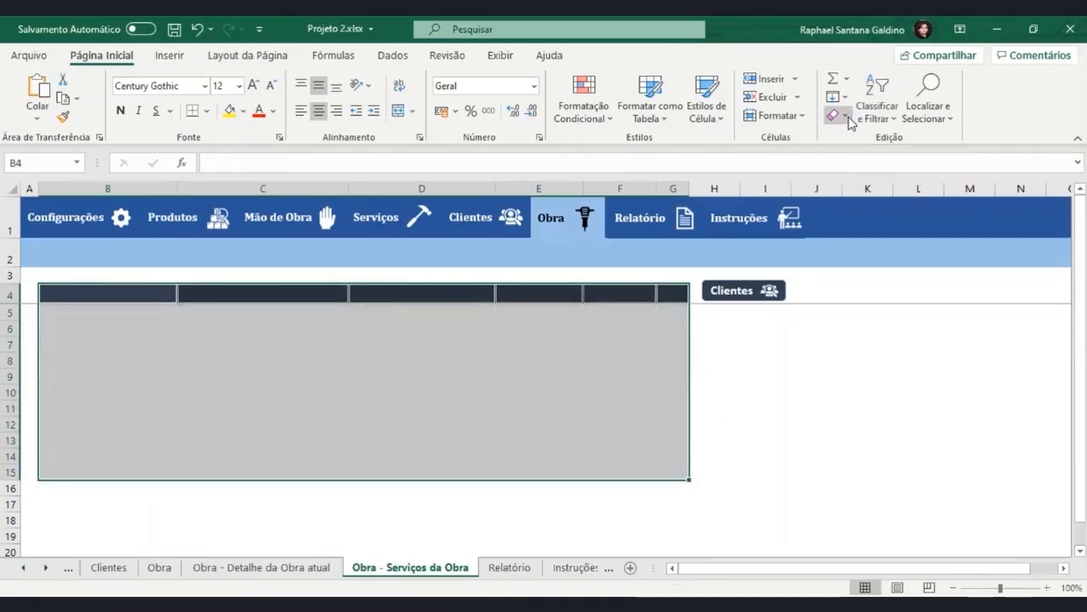
left_click(847, 116)
left_click(849, 138)
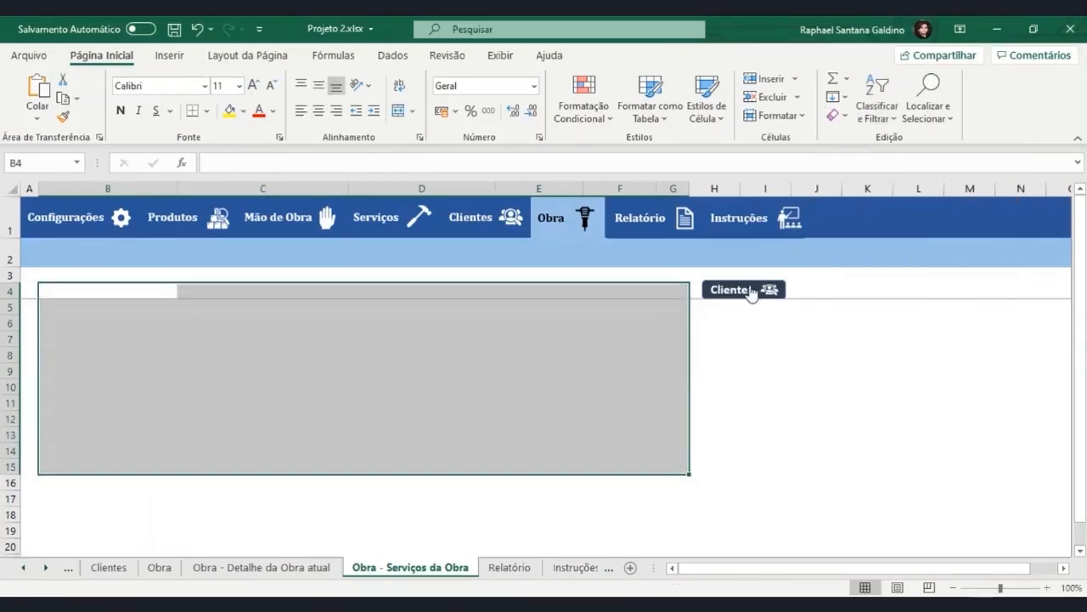
Delete the Clientes button shape and its icon beside the cleared table area.
left_click(749, 291)
left_click(770, 290)
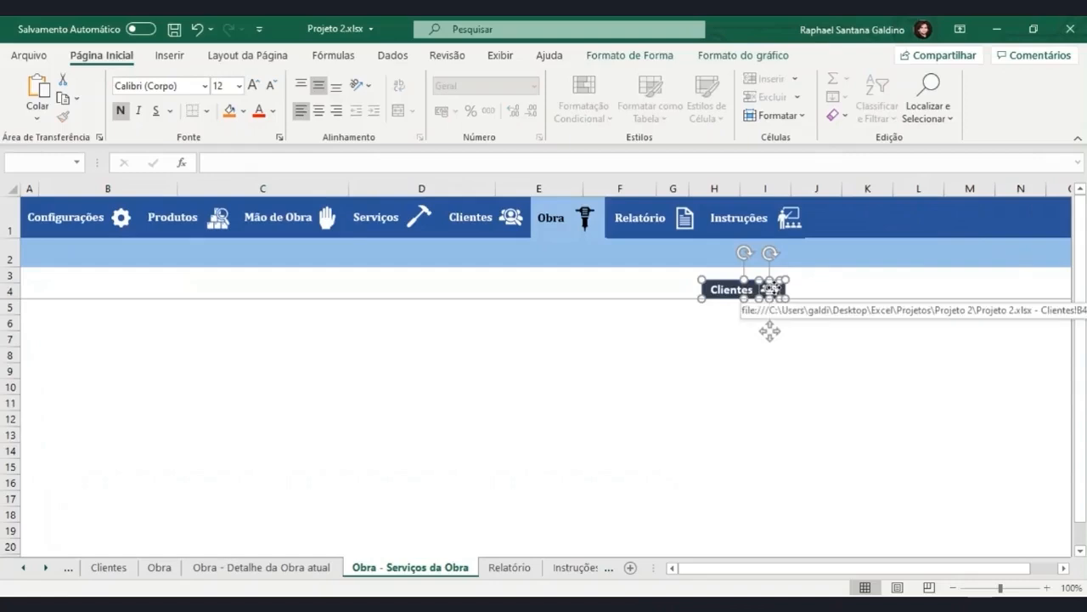
key("Delete")
left_click(719, 354)
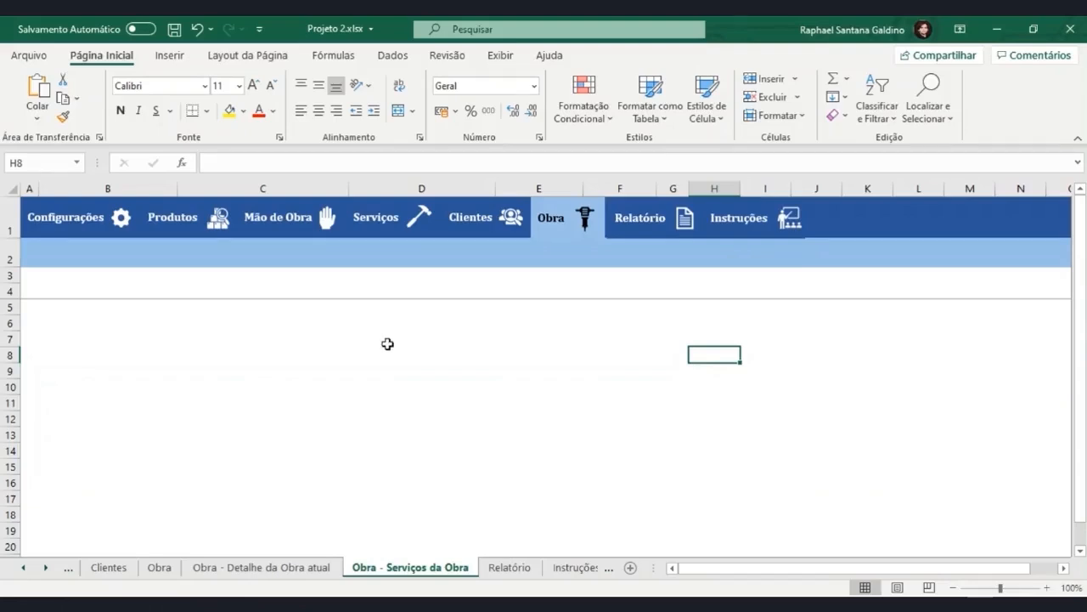
Enter the column headings Serviço, Tempo and Un. Tempo in cells B4 to D4.
left_click(129, 294)
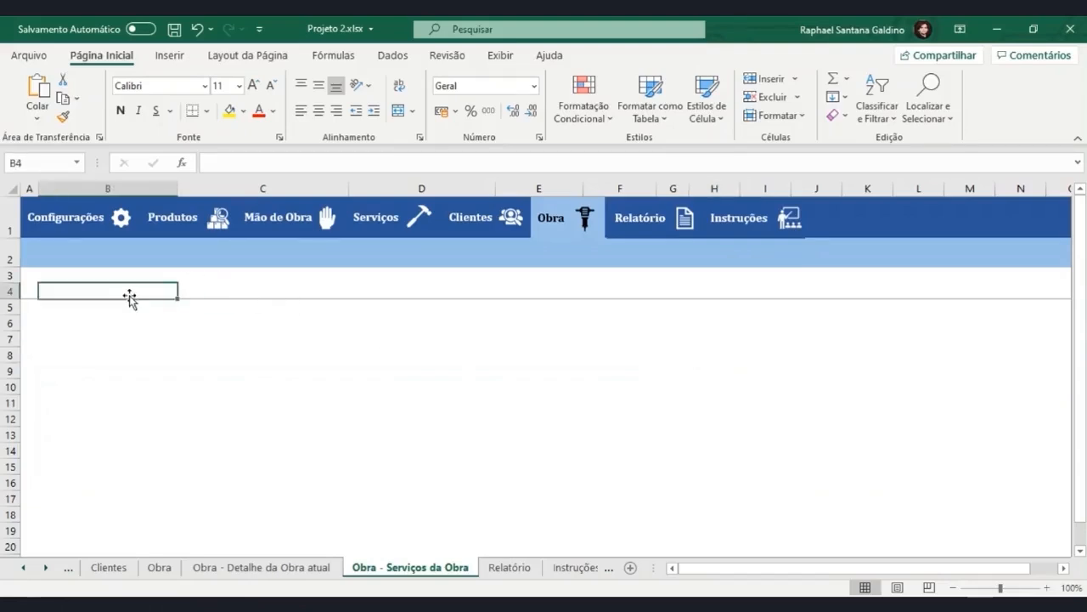
type("Serviço")
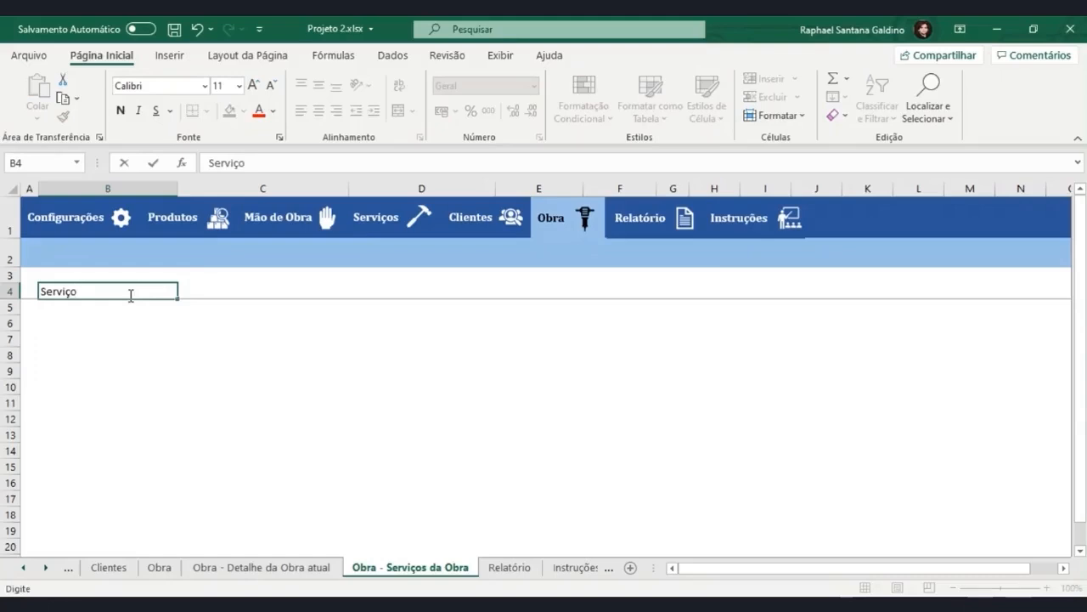
key("Return")
key("Tab")
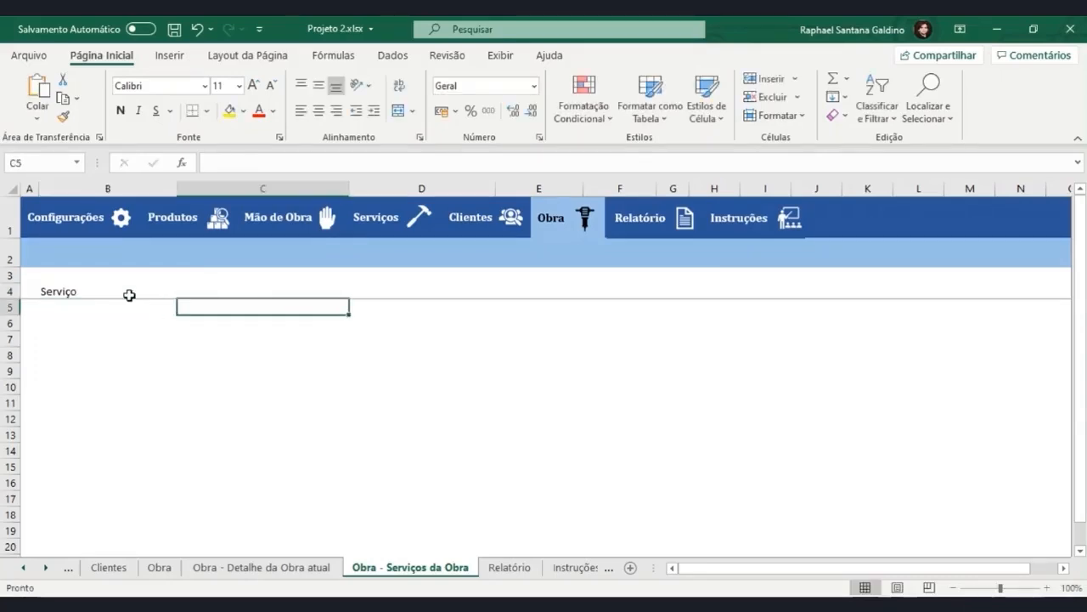
key("Up")
type("Tempo")
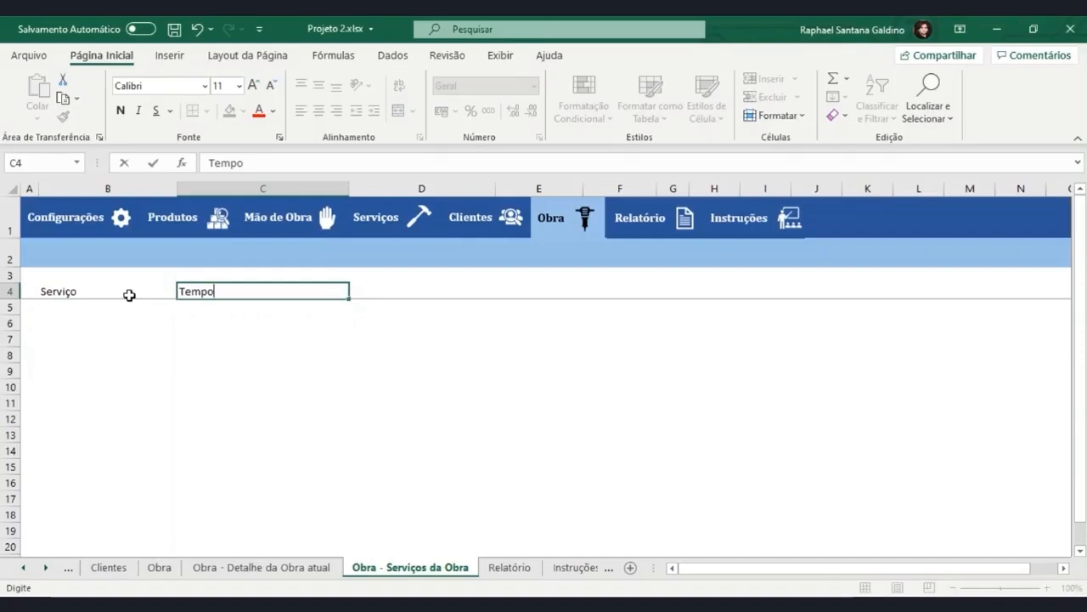
key("Tab")
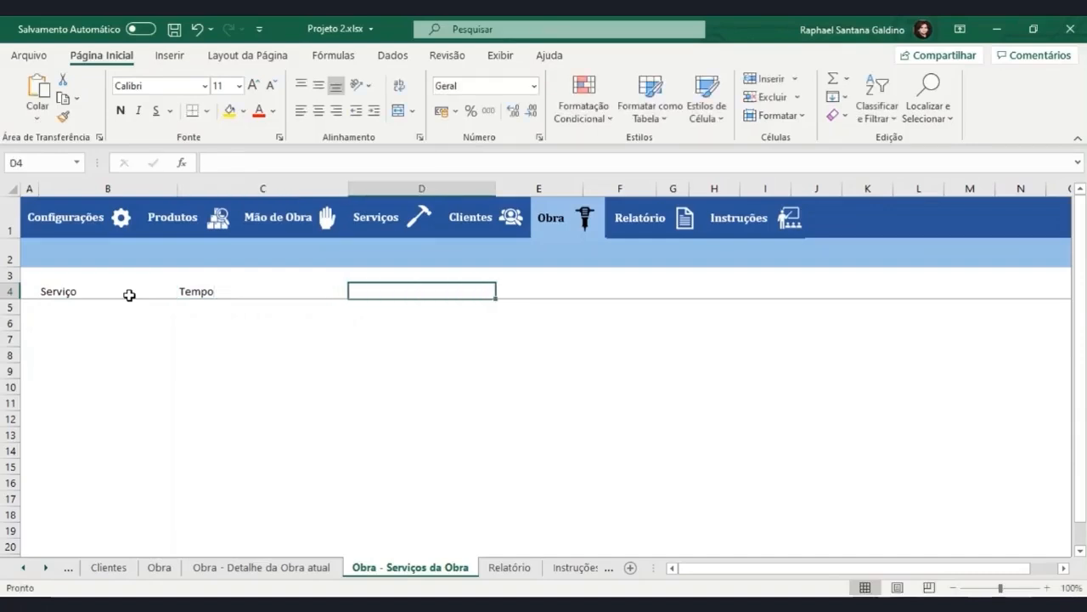
type("U")
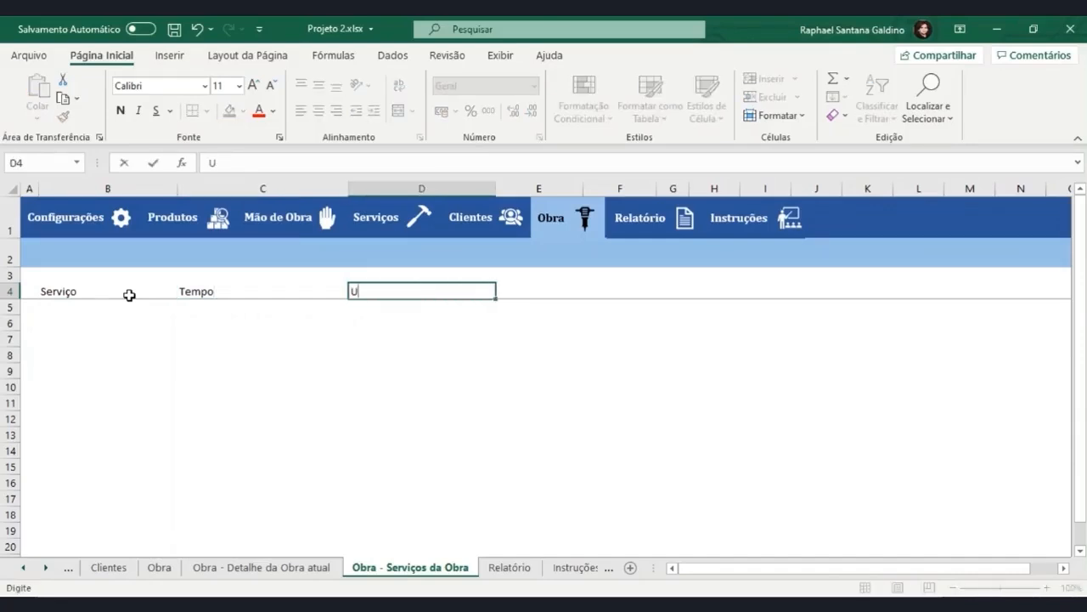
type("n. Tempo")
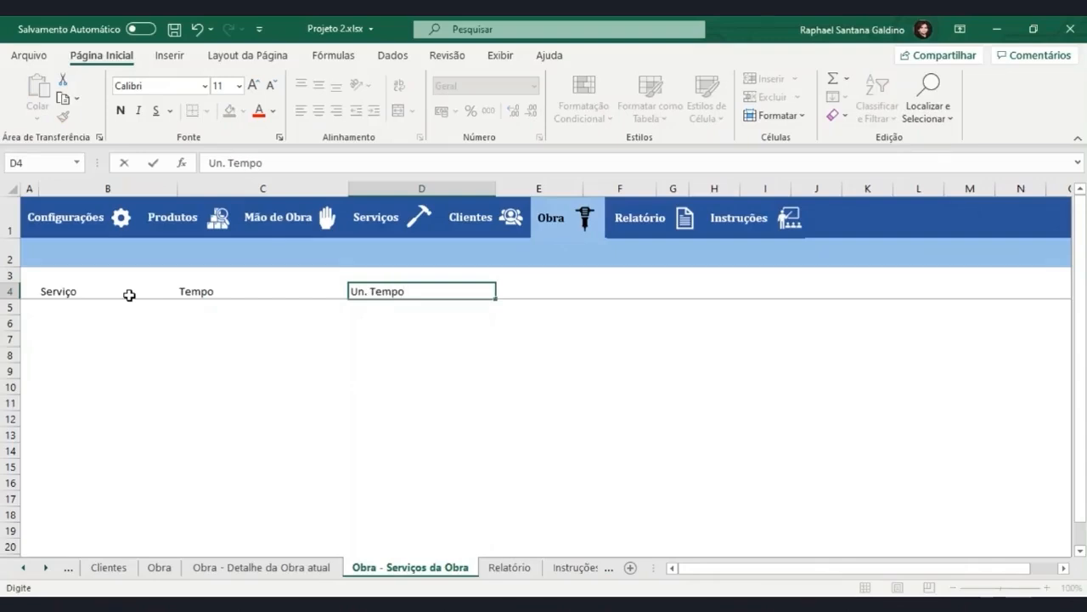
key("Tab")
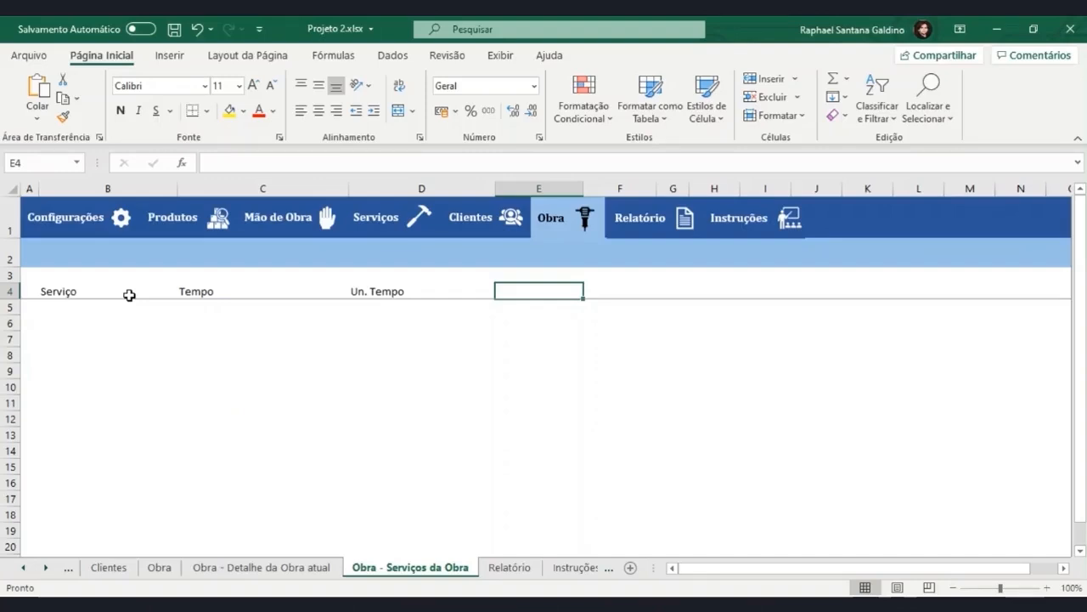
Enter the column headings Valor (R$) in E4 and OK? in F4.
type("Valor (R")
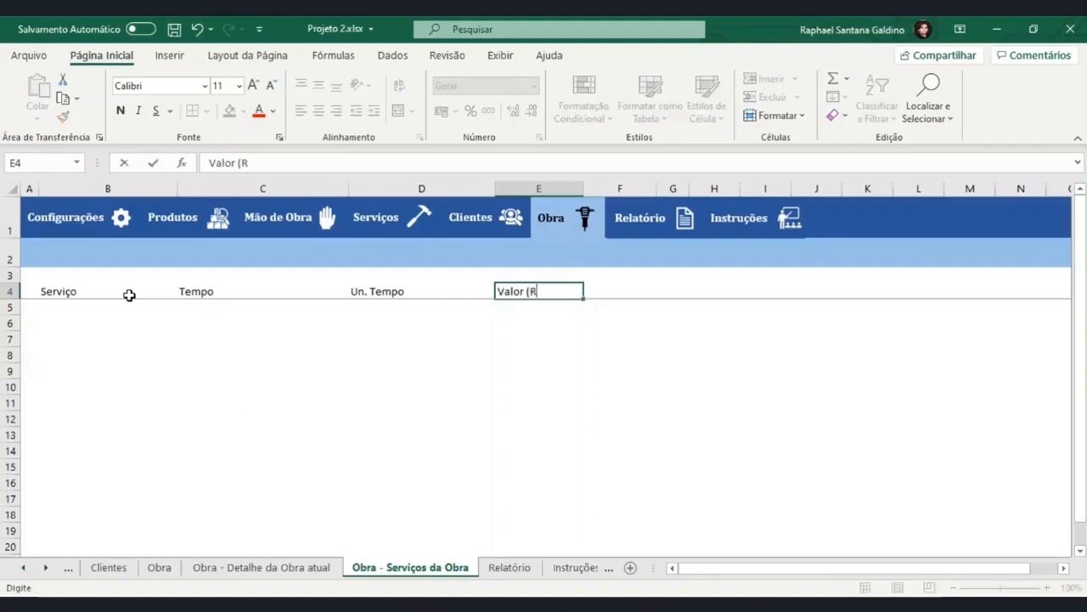
type("$)")
key("Return")
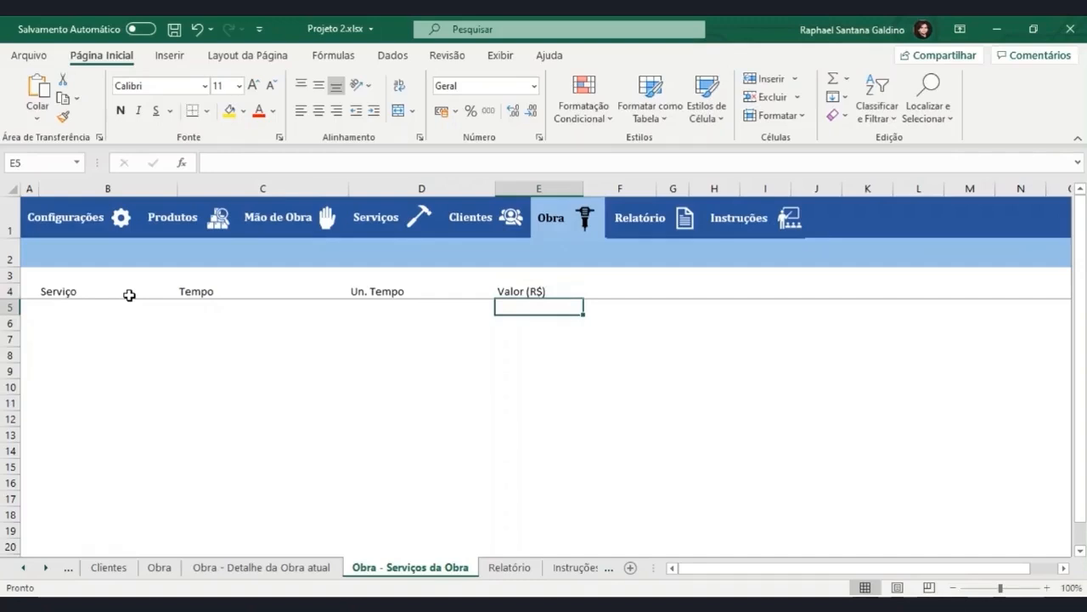
key("Right")
key("Up")
type("OK")
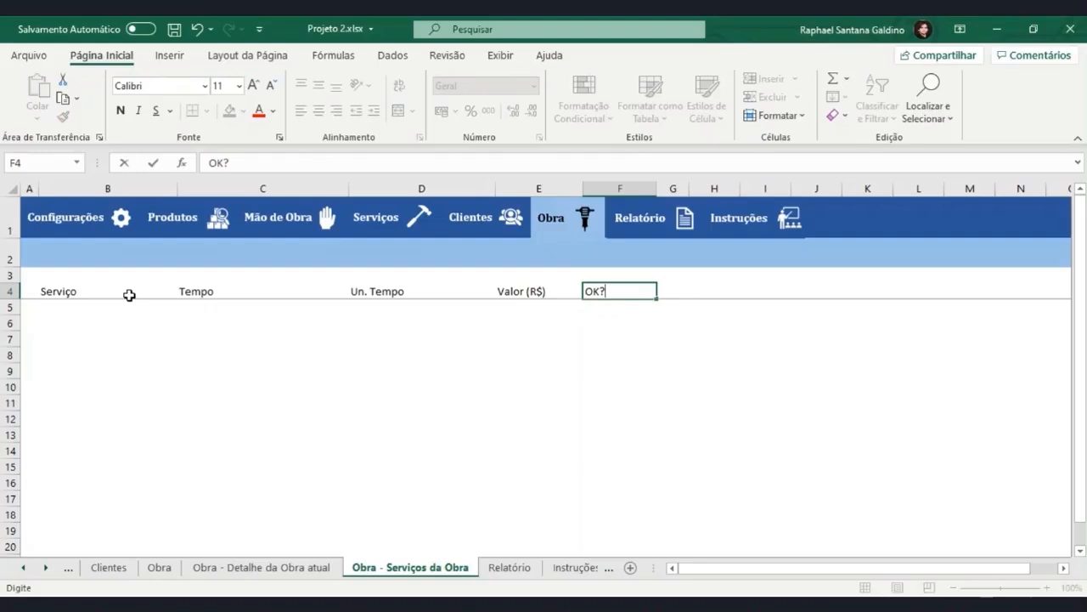
key("Return")
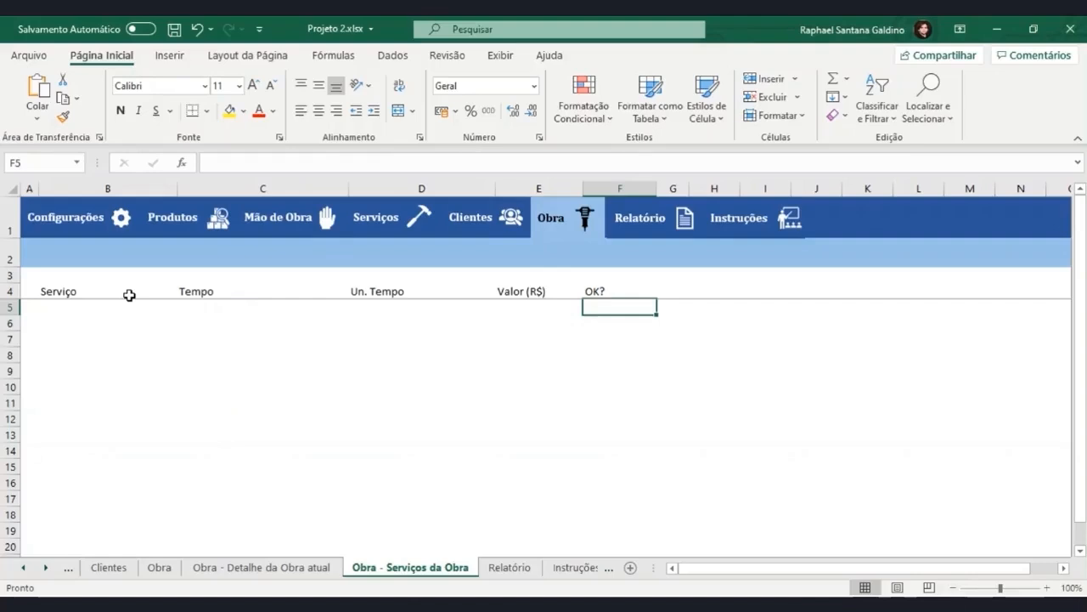
Review the name dropdown and the address, client, start date and size cells on the Obra - Detalhe da Obra atual sheet.
left_click(319, 569)
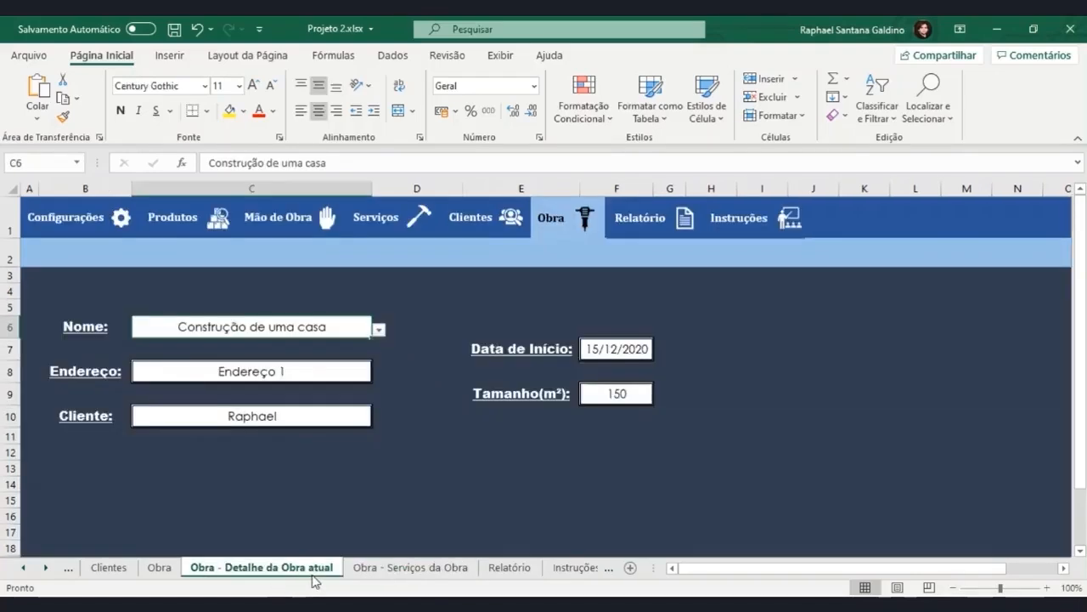
left_click(370, 572)
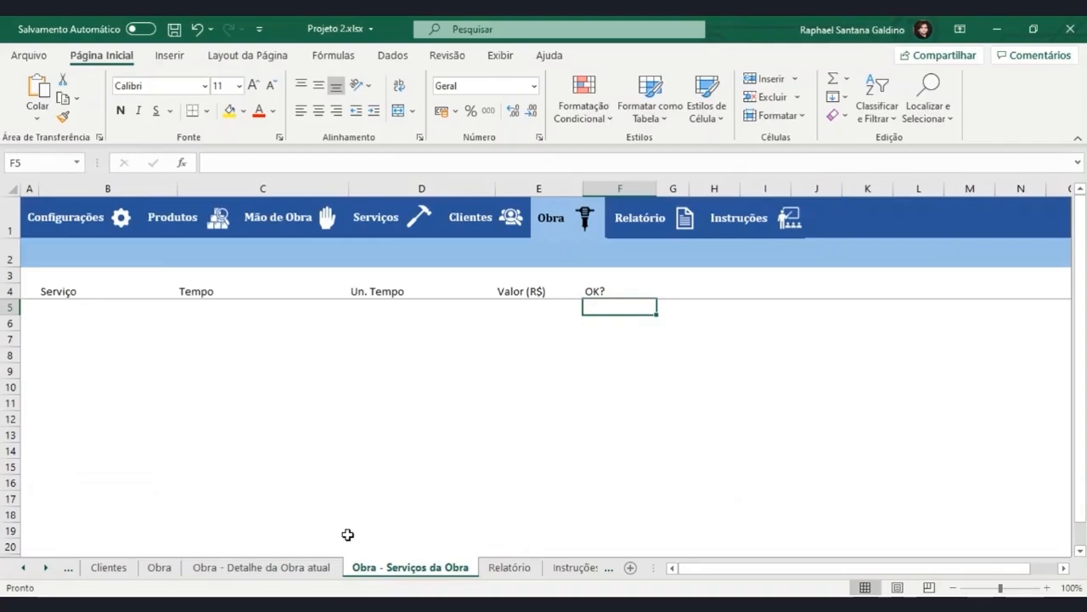
left_click(323, 568)
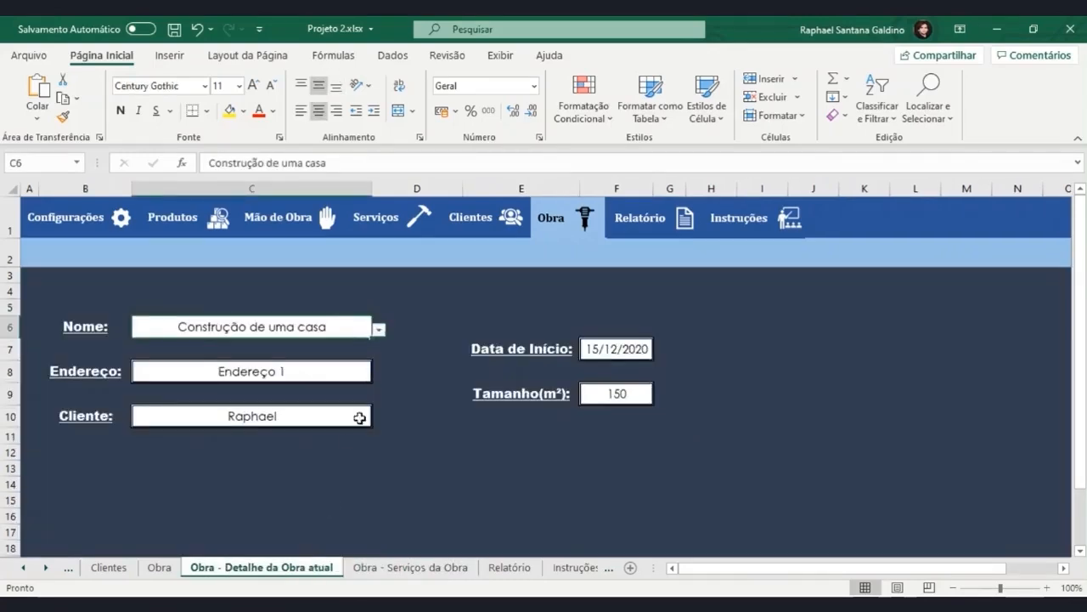
left_click(378, 330)
left_click(376, 341)
left_click(351, 373)
left_click(342, 413)
left_click(582, 345)
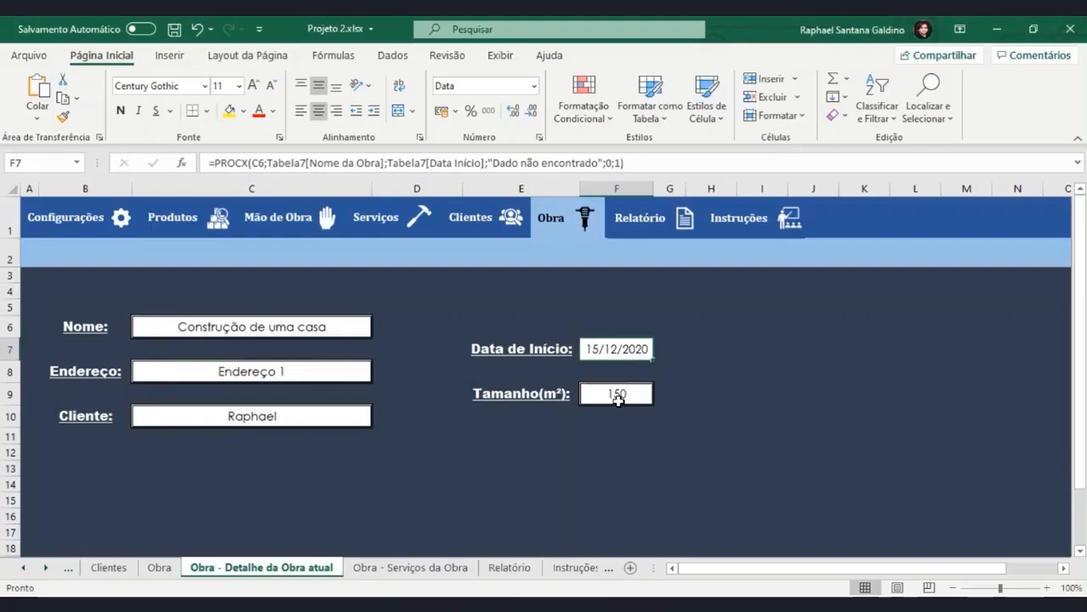
left_click(618, 396)
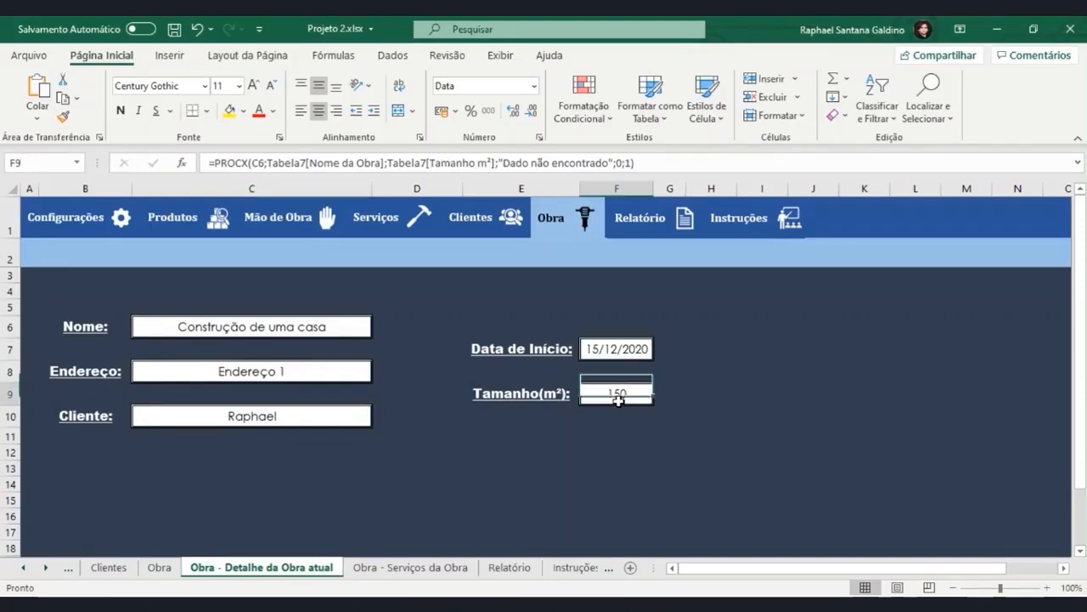
Convert the range B4:F16 on the Obra - Serviços da Obra sheet into a table with headers.
left_click(466, 569)
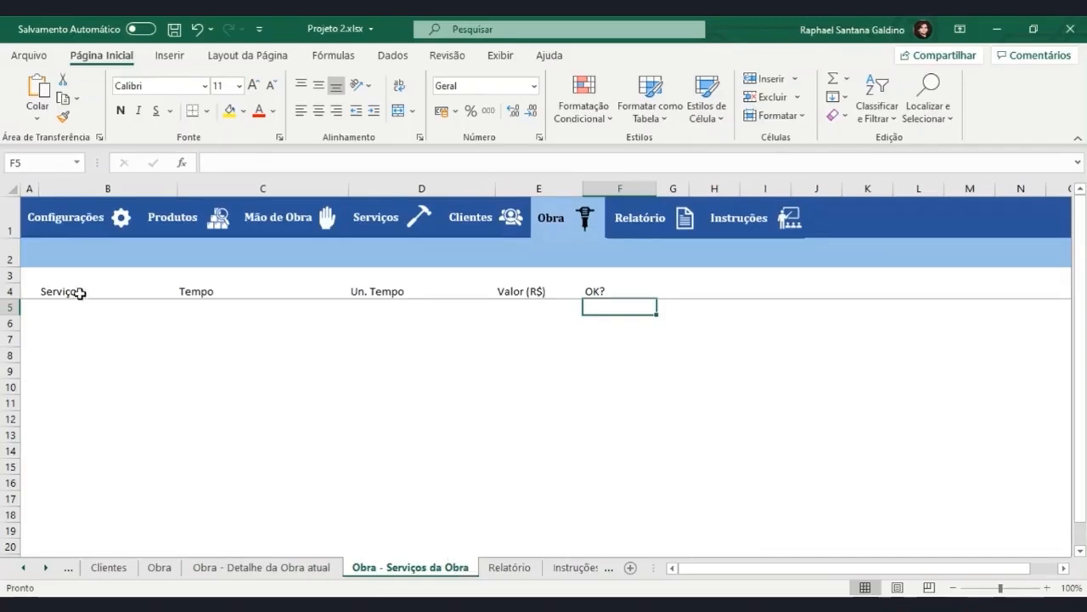
left_click_drag(80, 291, 609, 485)
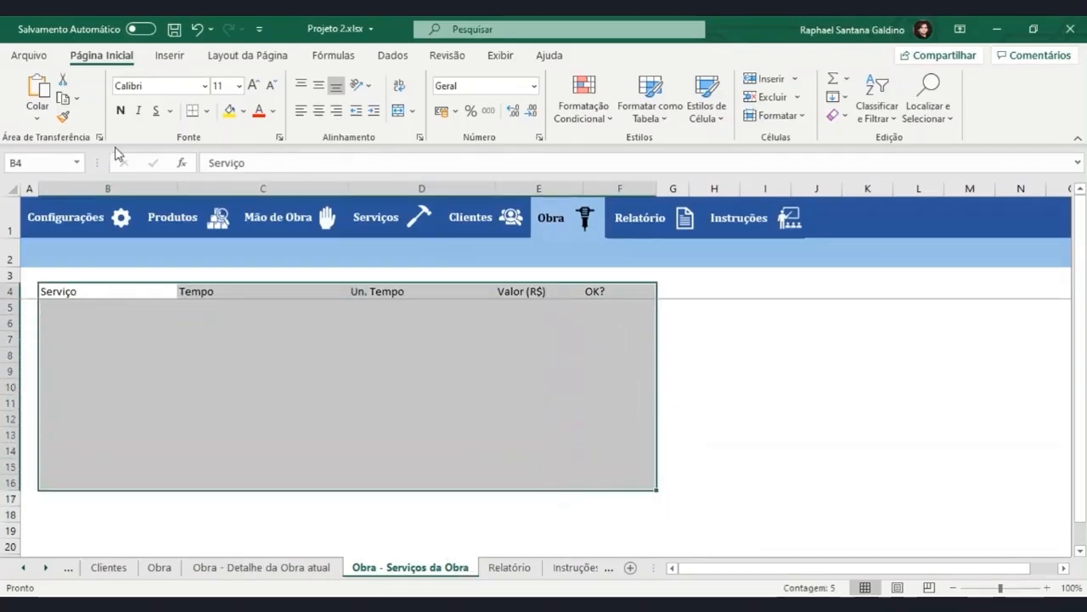
left_click(171, 57)
left_click(148, 98)
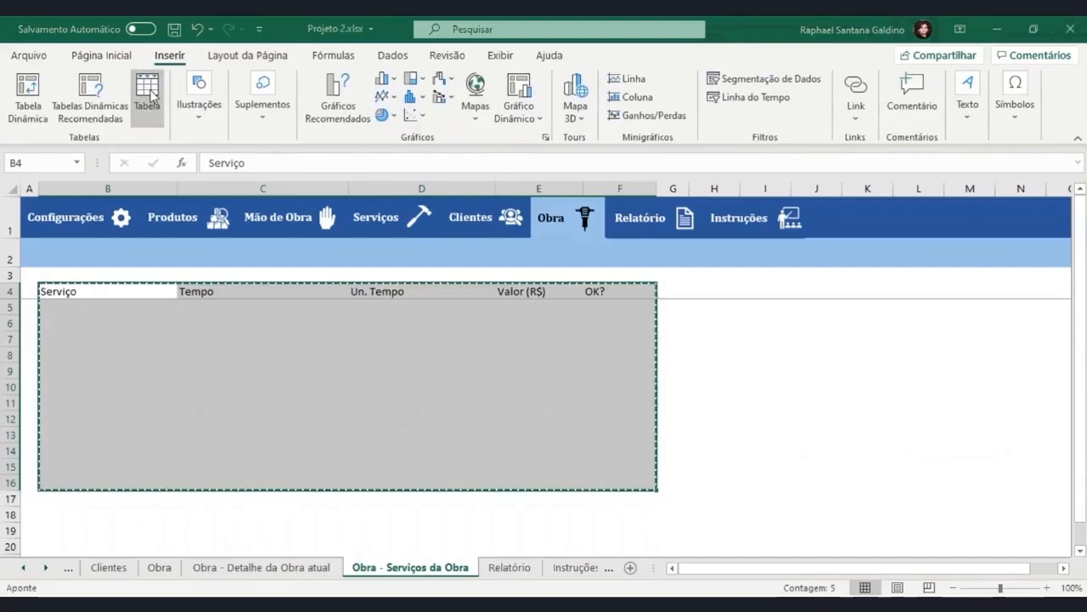
left_click(687, 410)
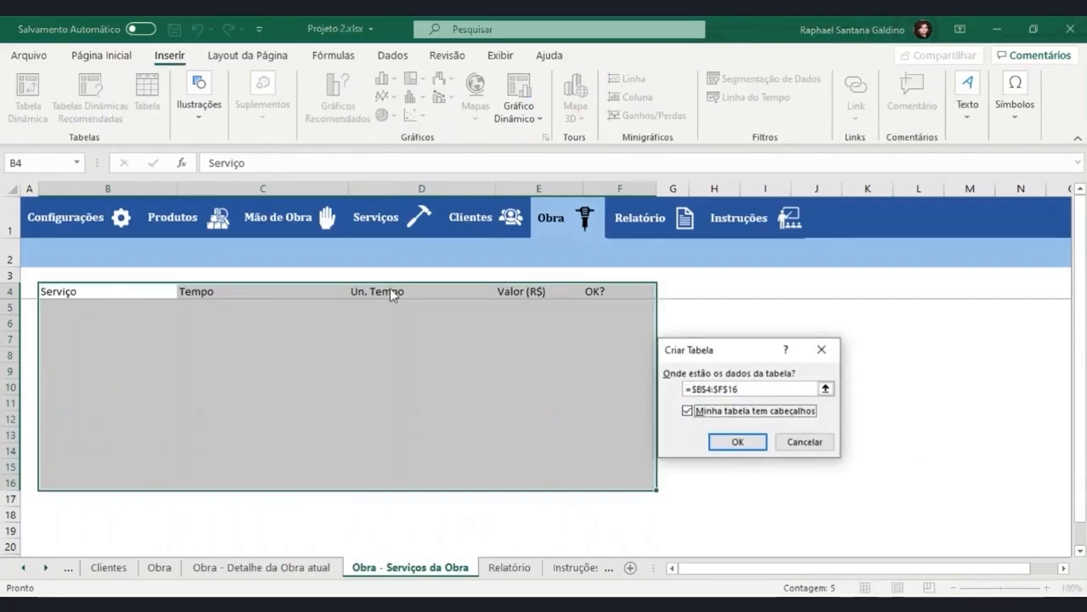
left_click(738, 441)
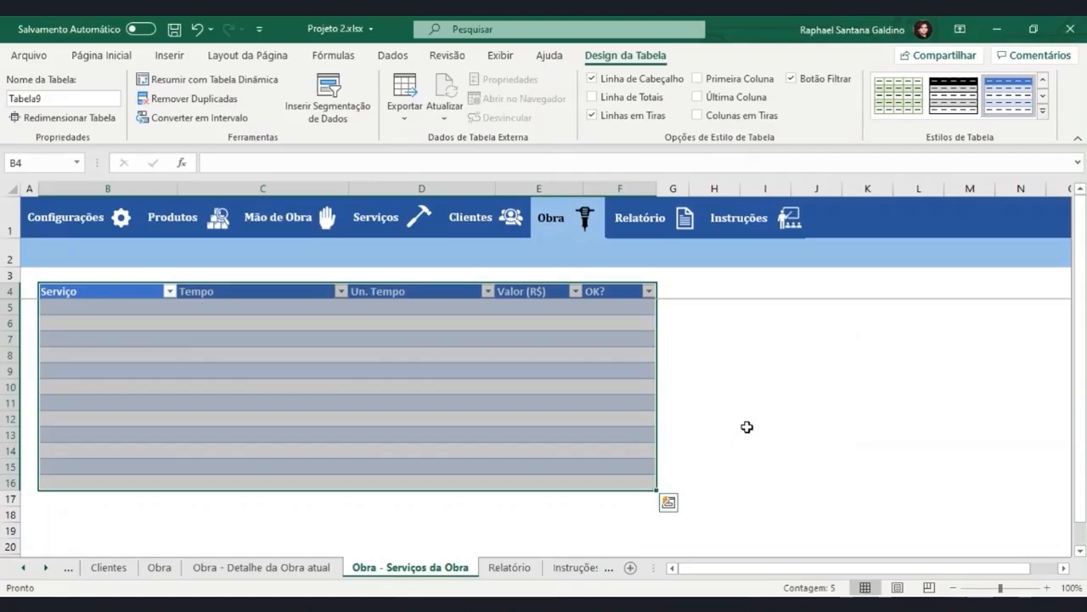
Apply a medium grey table style to the services table and copy the Obra sheet's header formatting onto B4:F4.
left_click(1042, 111)
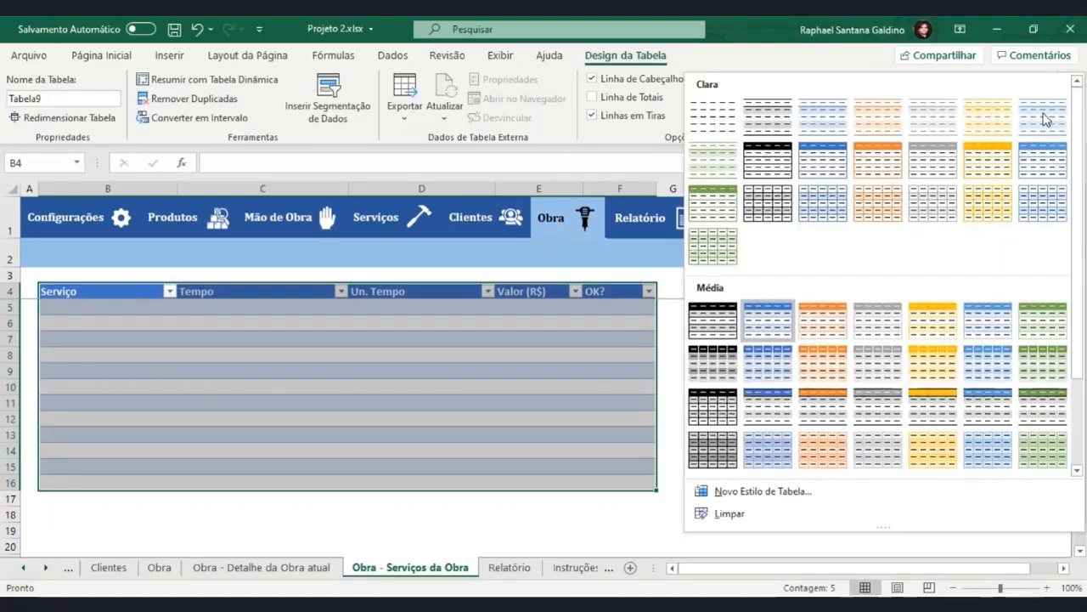
left_click(881, 369)
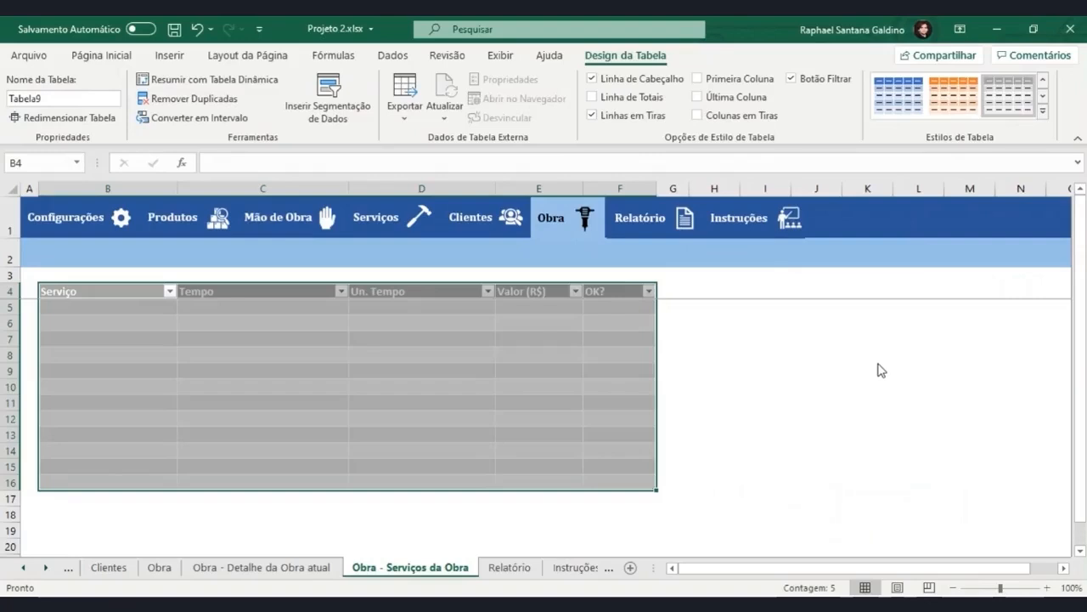
left_click(159, 567)
left_click(152, 291)
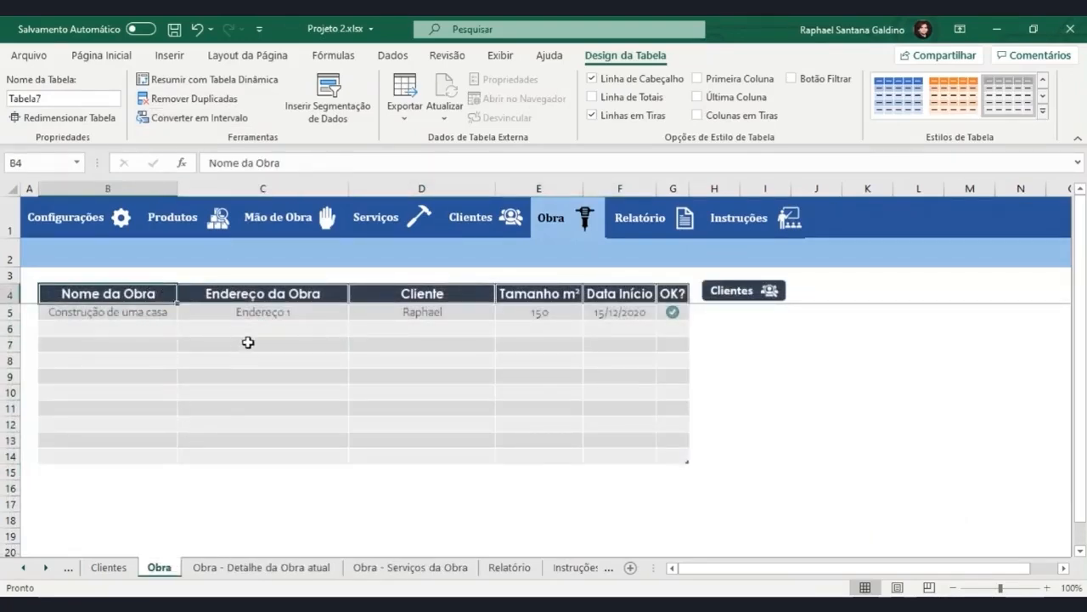
left_click(99, 55)
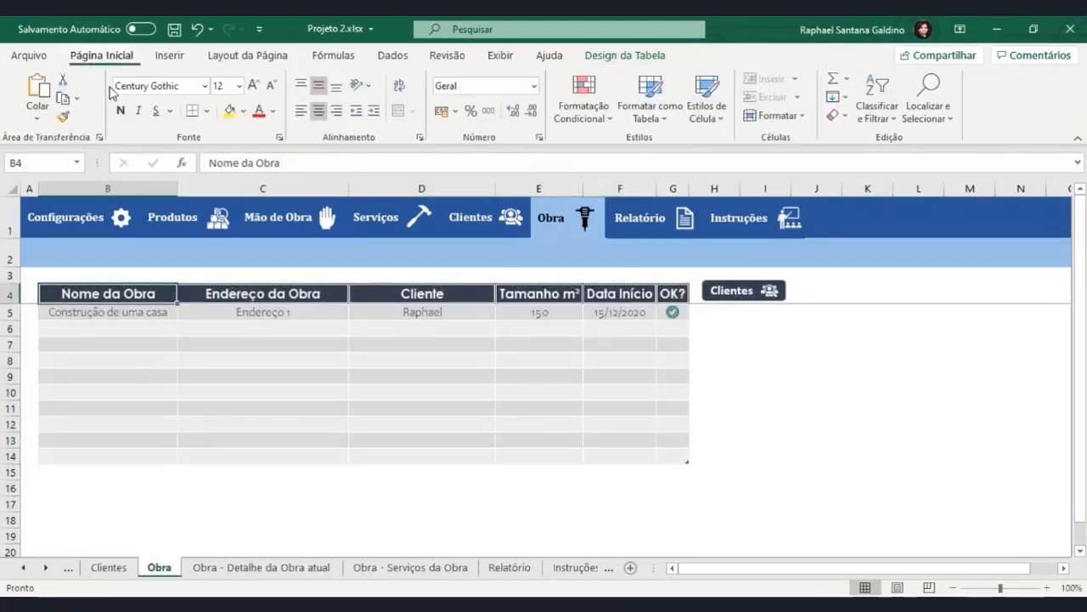
left_click(65, 118)
left_click(386, 569)
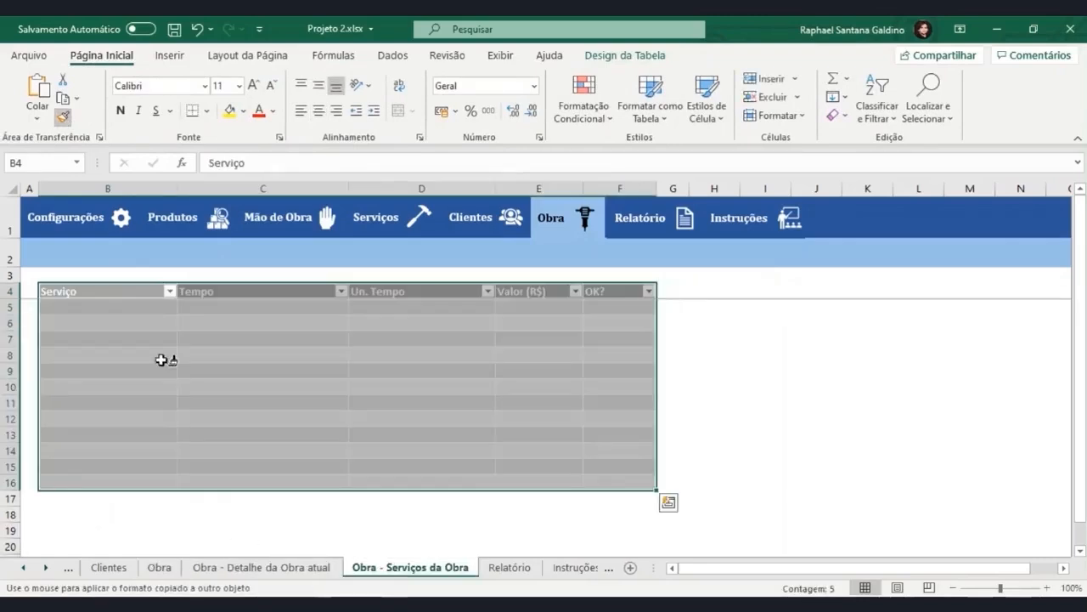
left_click_drag(116, 292, 626, 291)
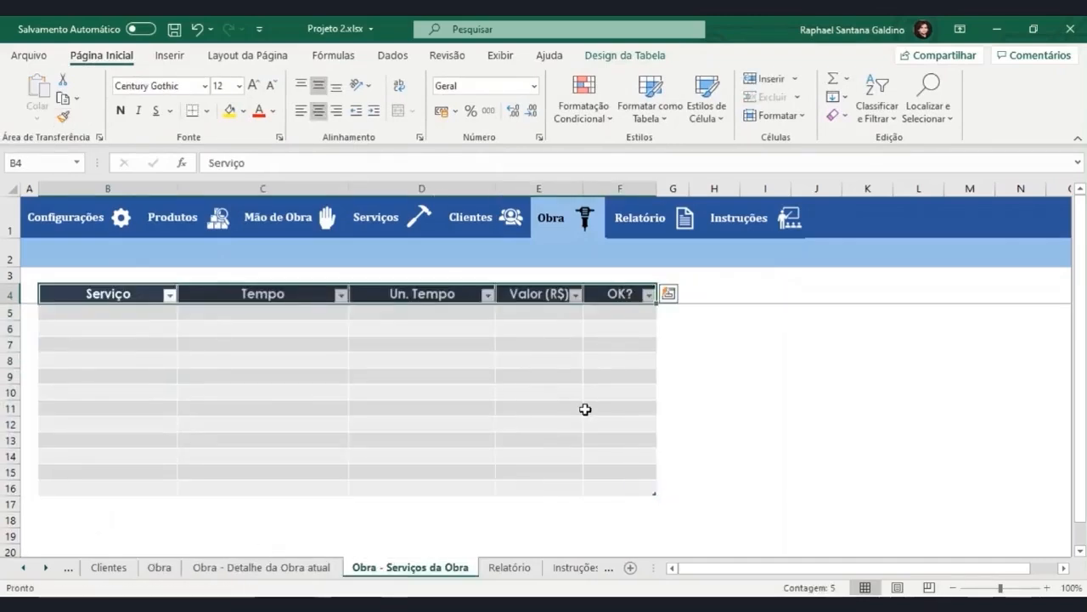
Narrow the Tempo, Un. Tempo and OK? columns and widen the Serviço column.
left_click(340, 391)
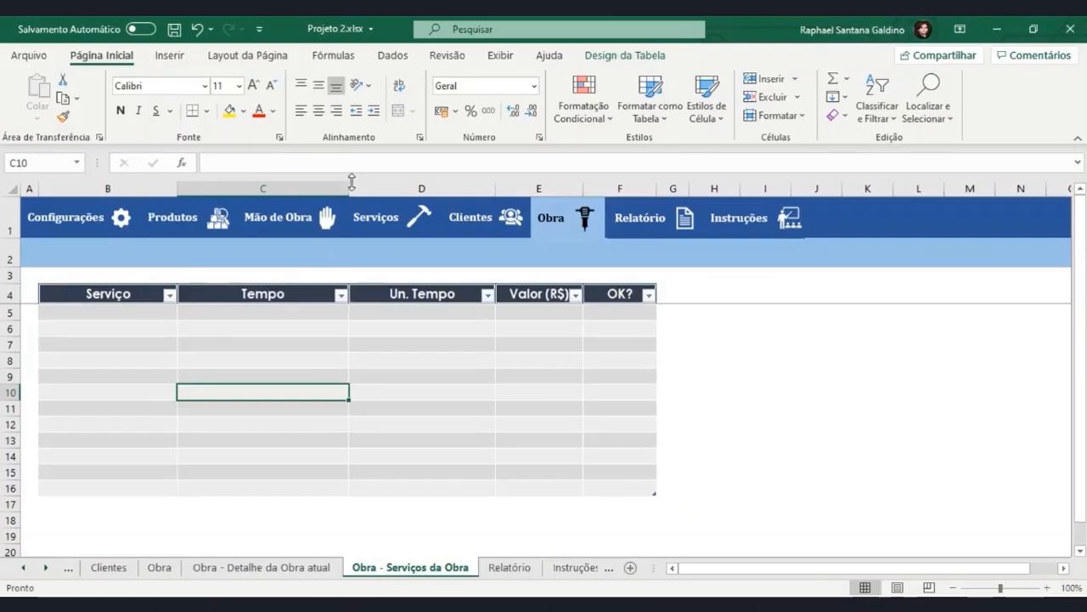
left_click_drag(350, 187, 258, 194)
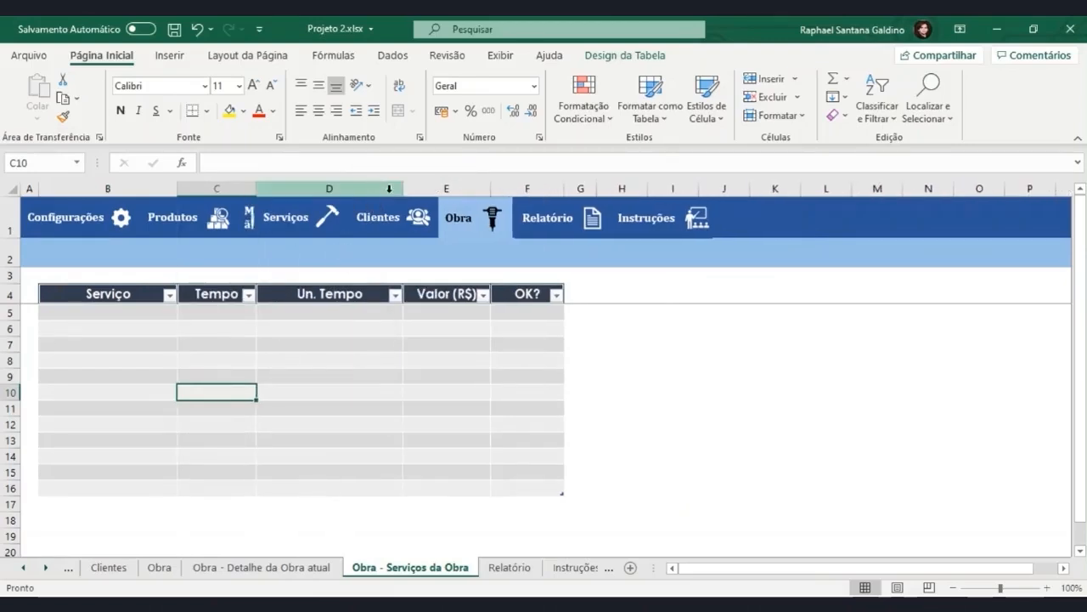
left_click_drag(403, 189, 354, 192)
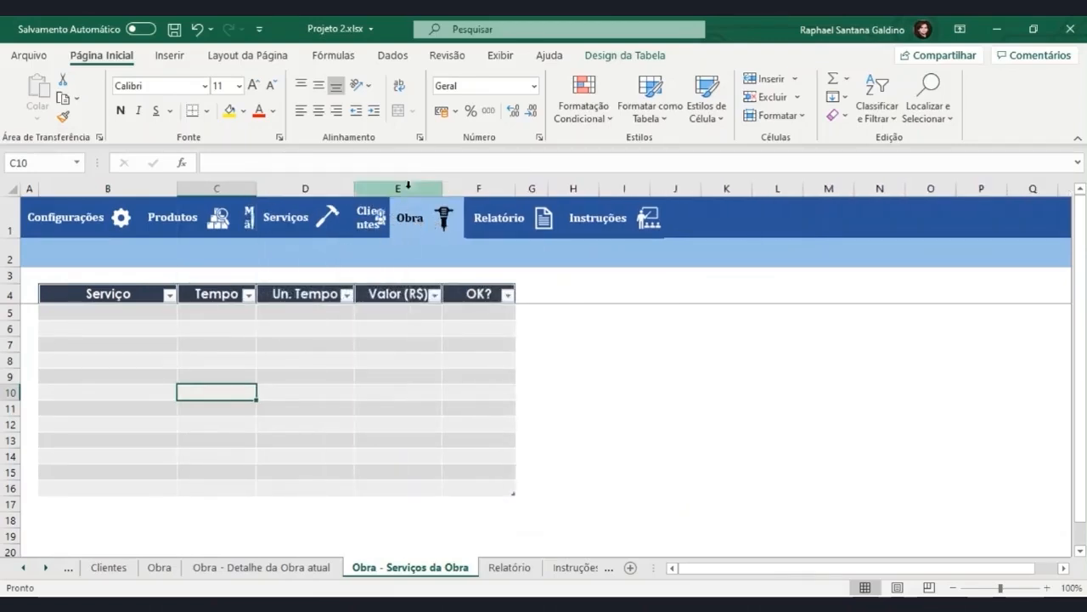
left_click_drag(516, 186, 447, 185)
left_click_drag(176, 188, 202, 189)
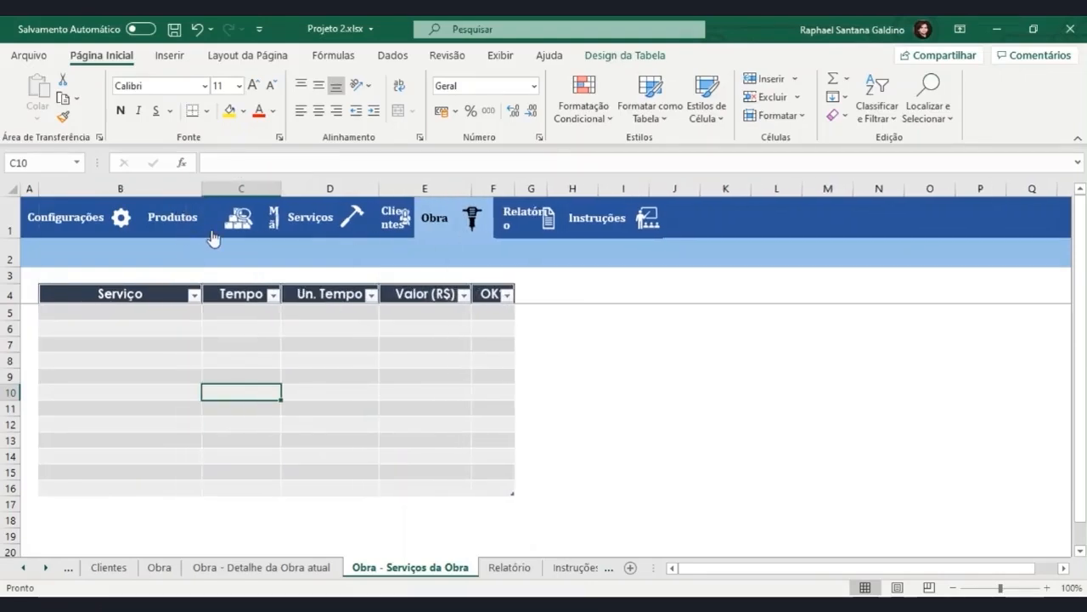
Set the font of the table body B5:F16 to Candara Light.
left_click_drag(150, 312, 491, 493)
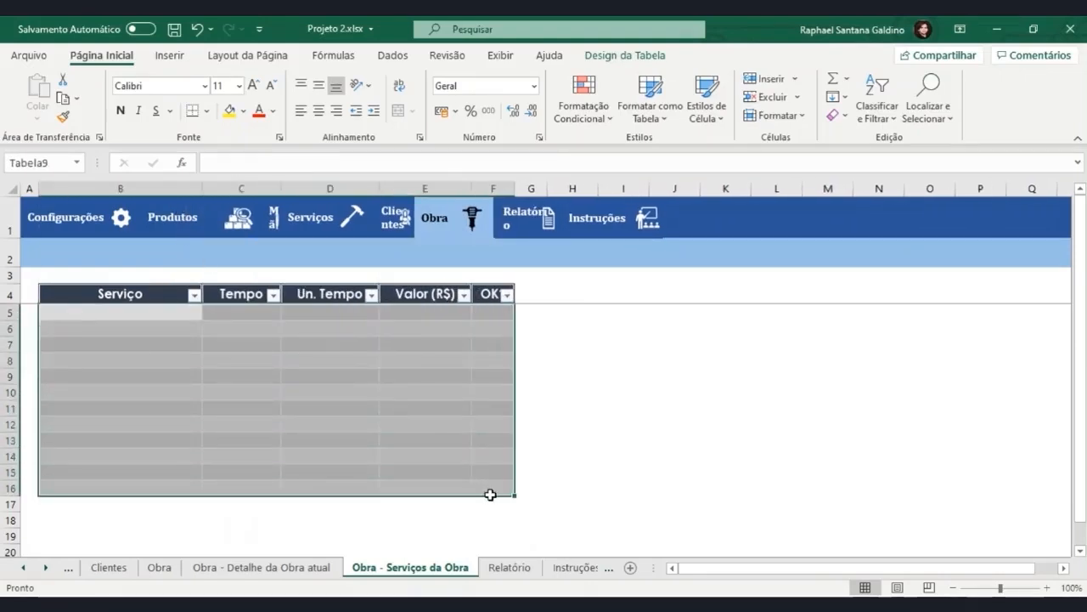
left_click(201, 85)
type("Candara Light")
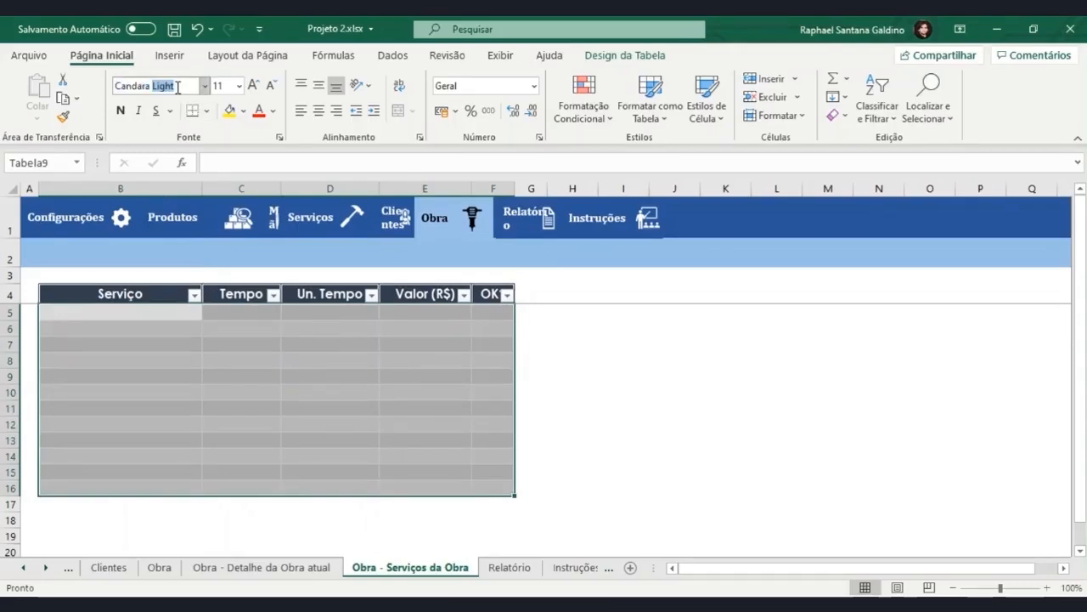
key("Tab")
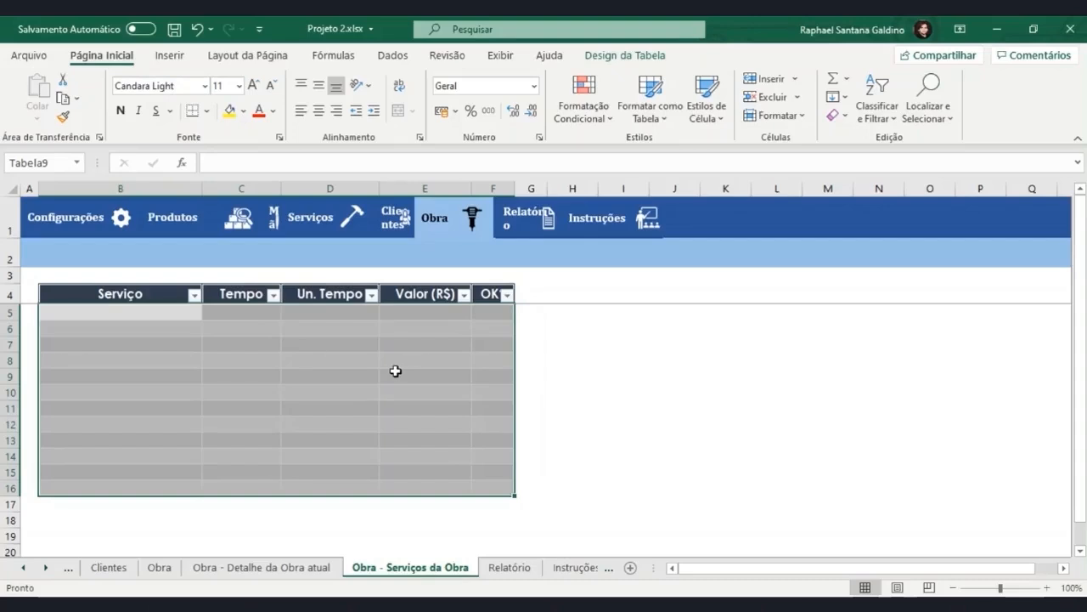
Draw a rounded rectangle about 2.94 cm by 0.66 cm beside the table header and label it Serviço.
left_click(520, 346)
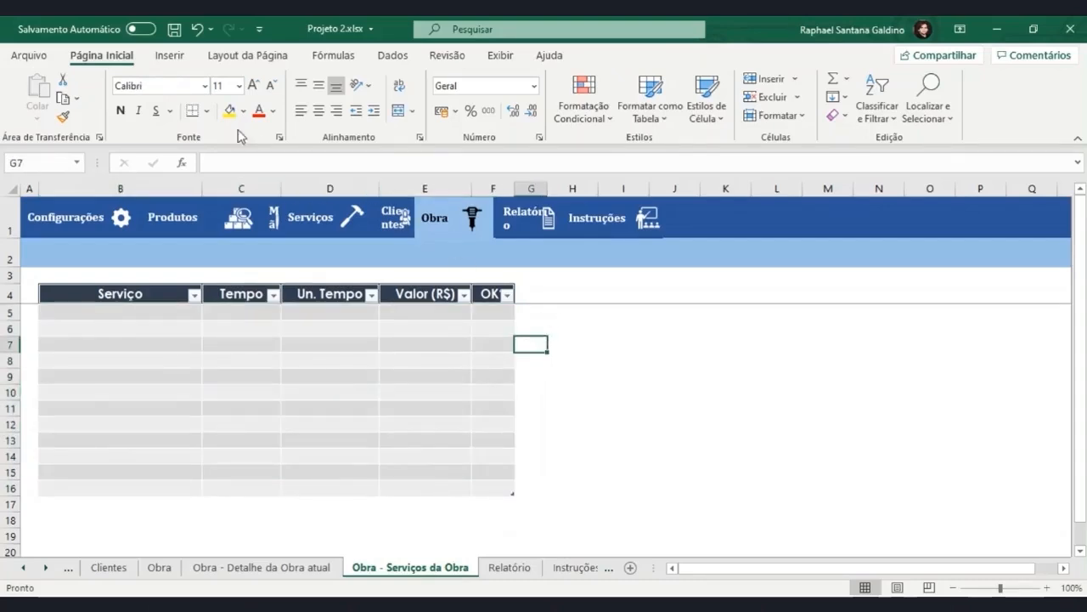
left_click(169, 55)
left_click(199, 96)
left_click(229, 174)
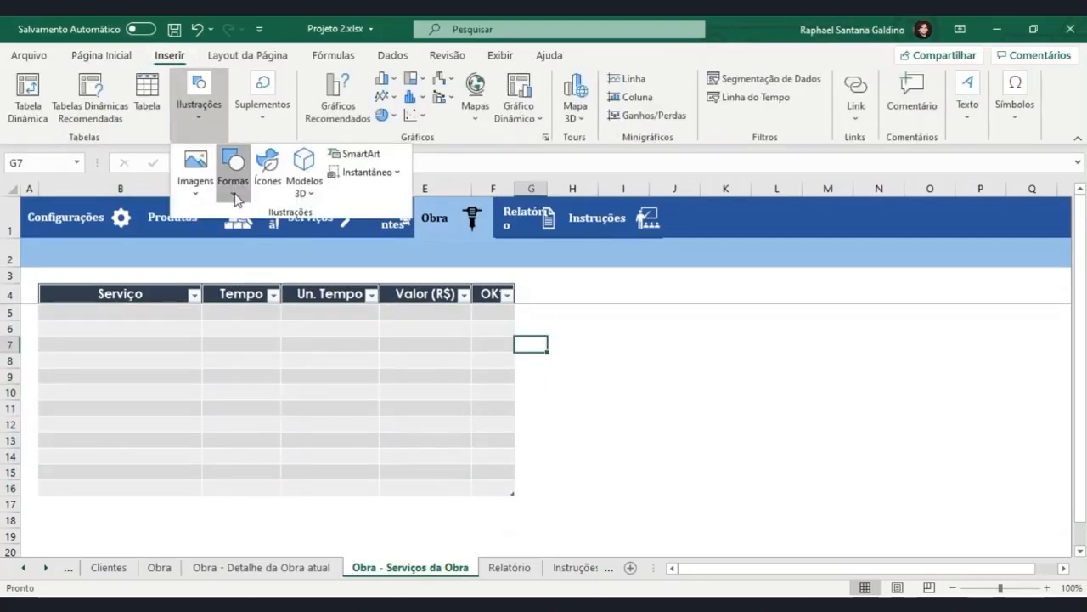
left_click(296, 241)
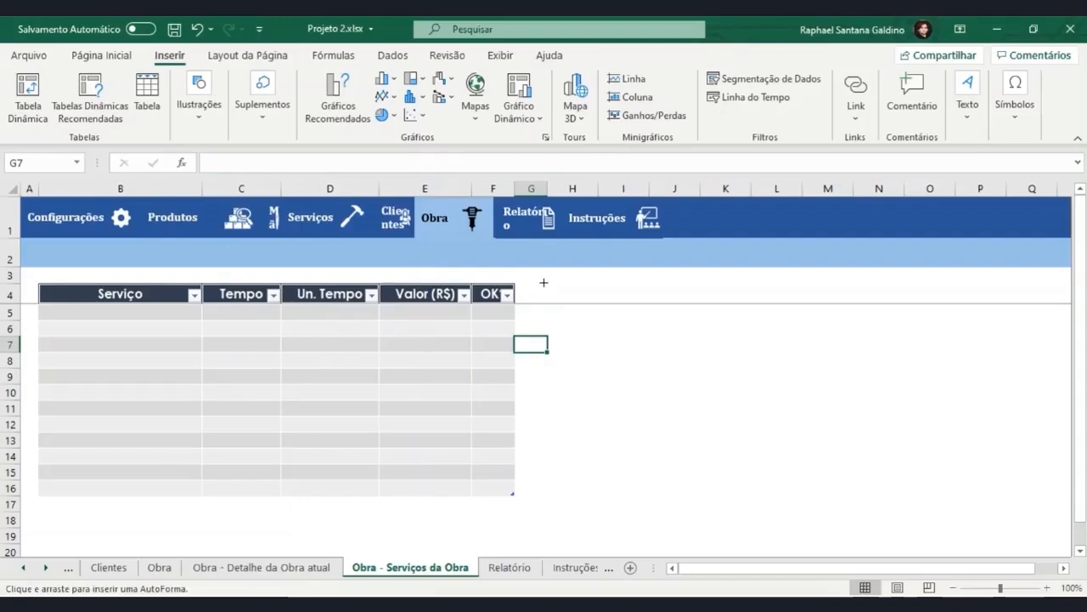
left_click_drag(544, 282, 625, 298)
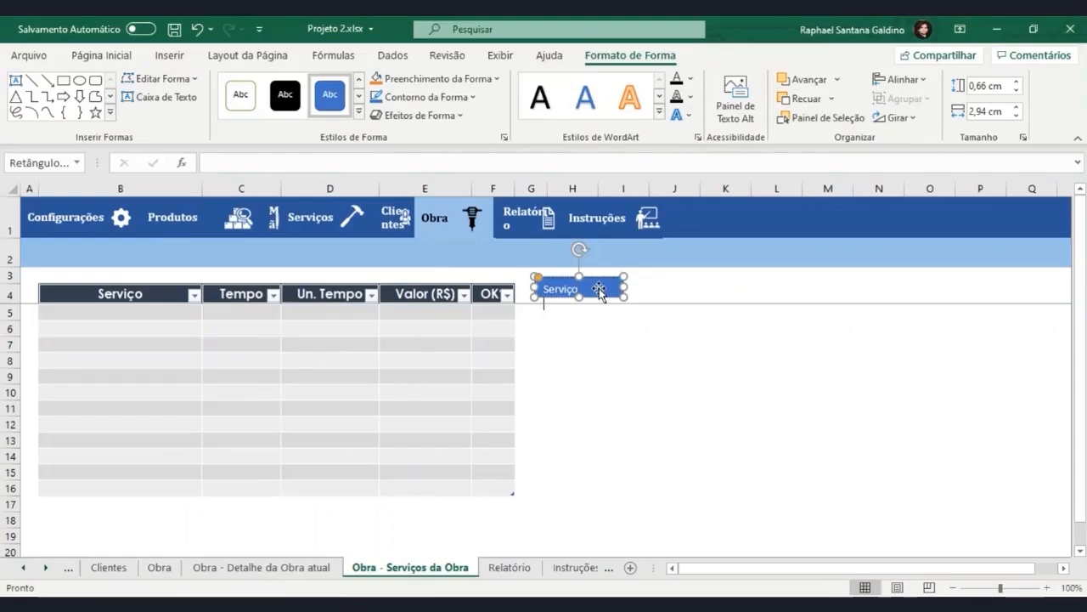
left_click(627, 344)
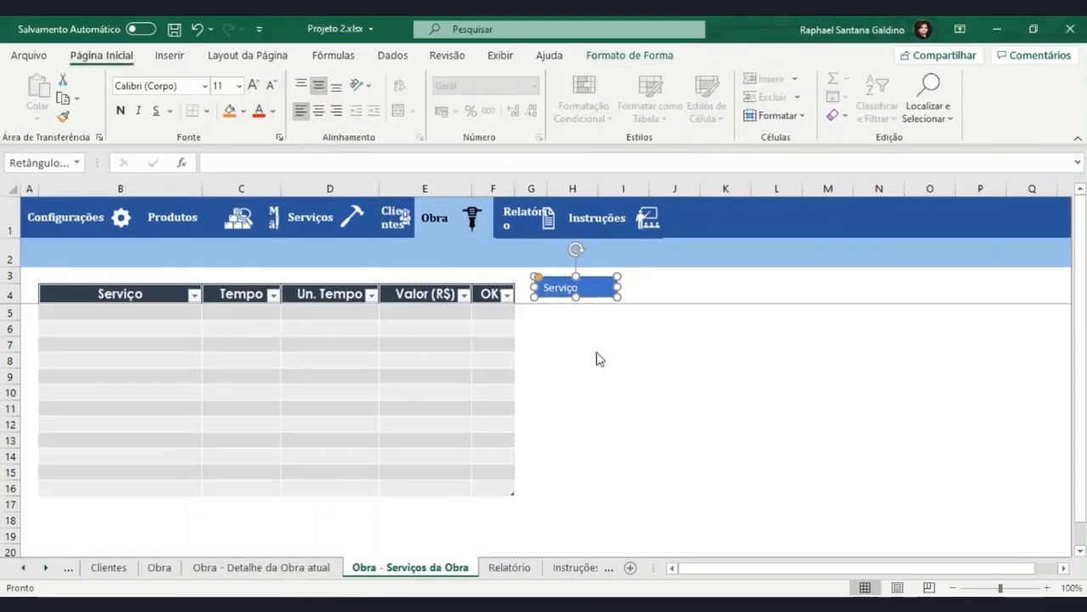
left_click(170, 57)
left_click(193, 95)
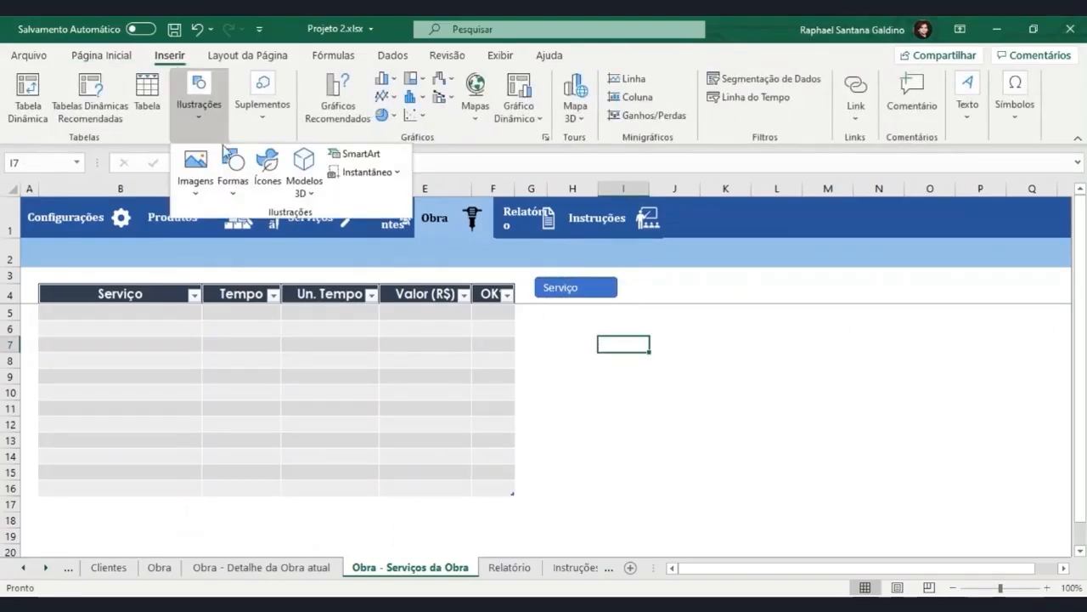
left_click(264, 165)
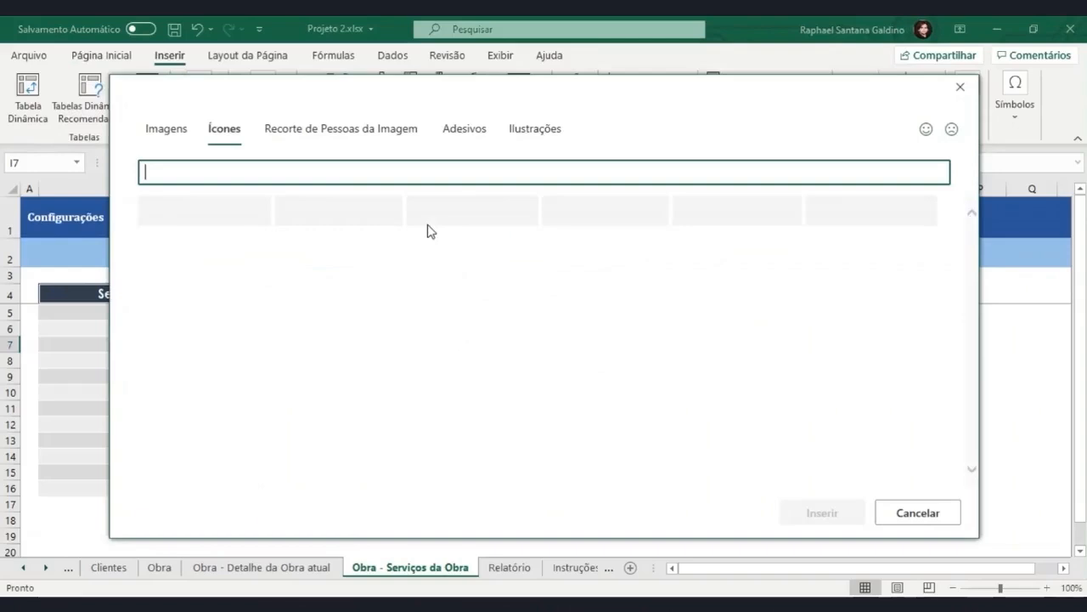
type("ser")
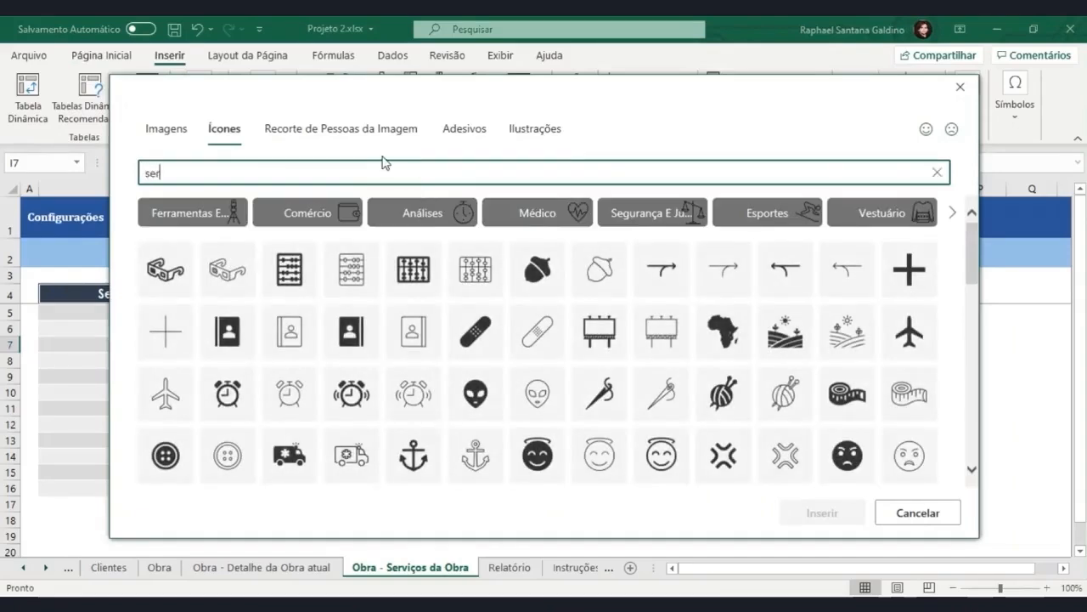
type("viço")
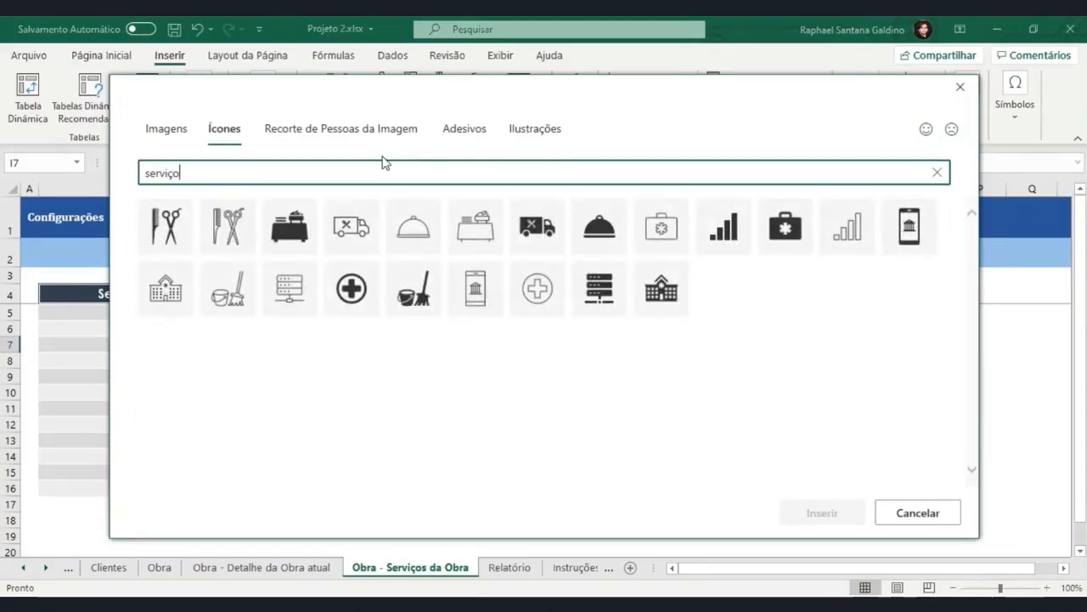
left_click(961, 95)
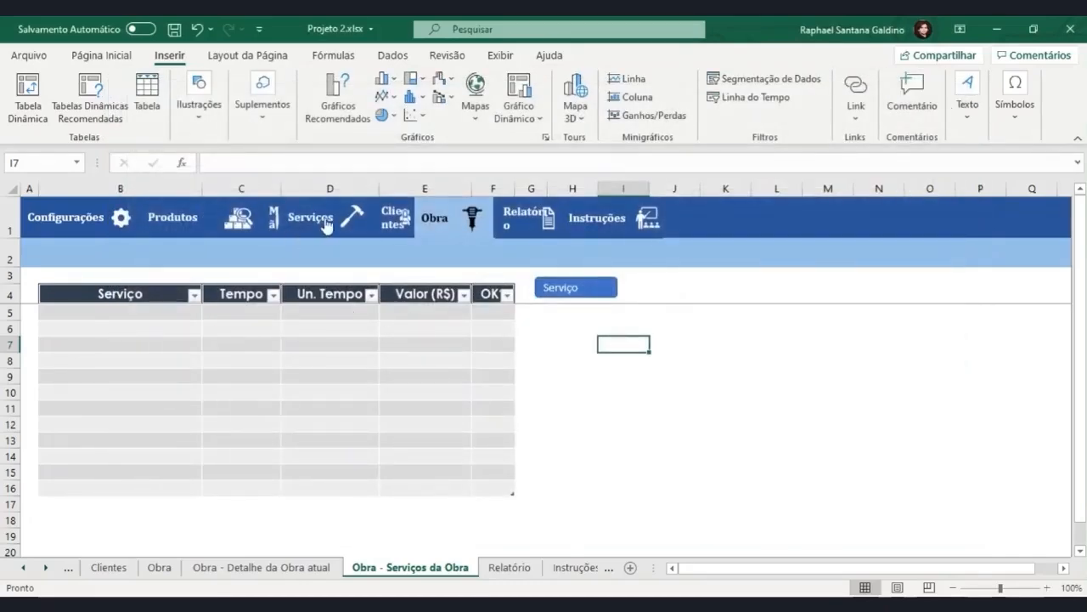
Copy the hammer icon from the Serviços navigation item and place it on the Serviço button beside its text.
left_click(353, 219)
left_click(351, 223)
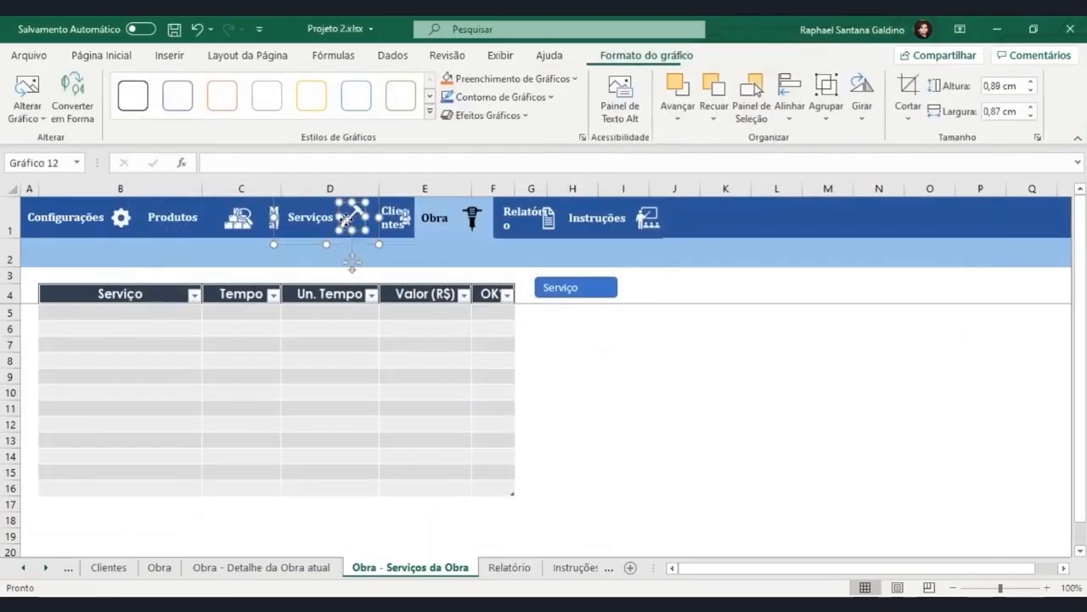
key("ctrl+c")
left_click(623, 345)
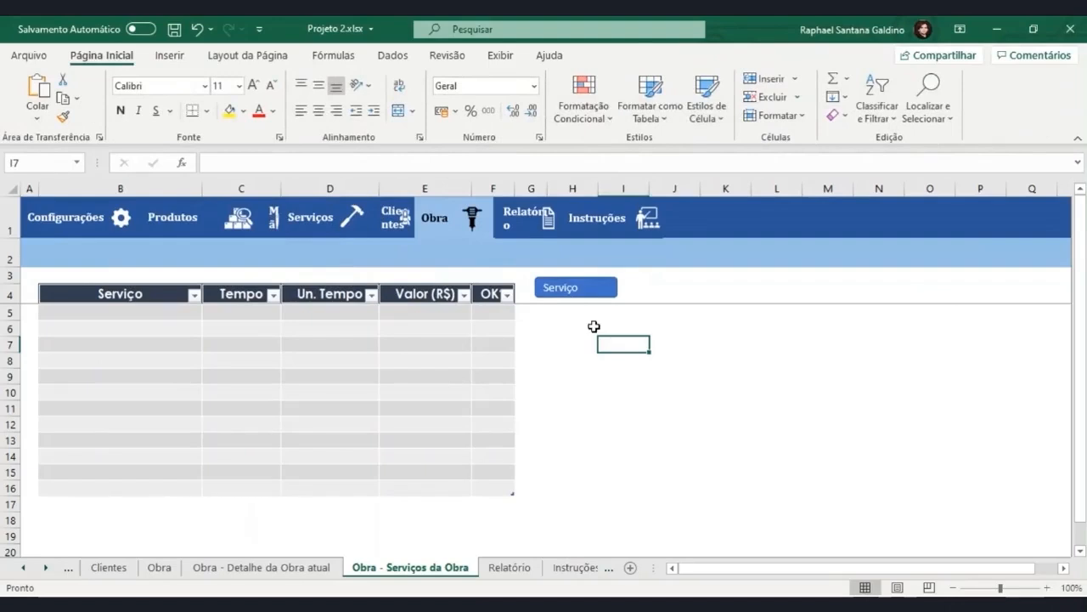
key("ctrl+v")
left_click_drag(610, 351, 598, 298)
key("Escape")
Shorten the Serviço button so it fits closely around its text and hammer icon.
left_click(617, 289)
left_click_drag(621, 287, 614, 286)
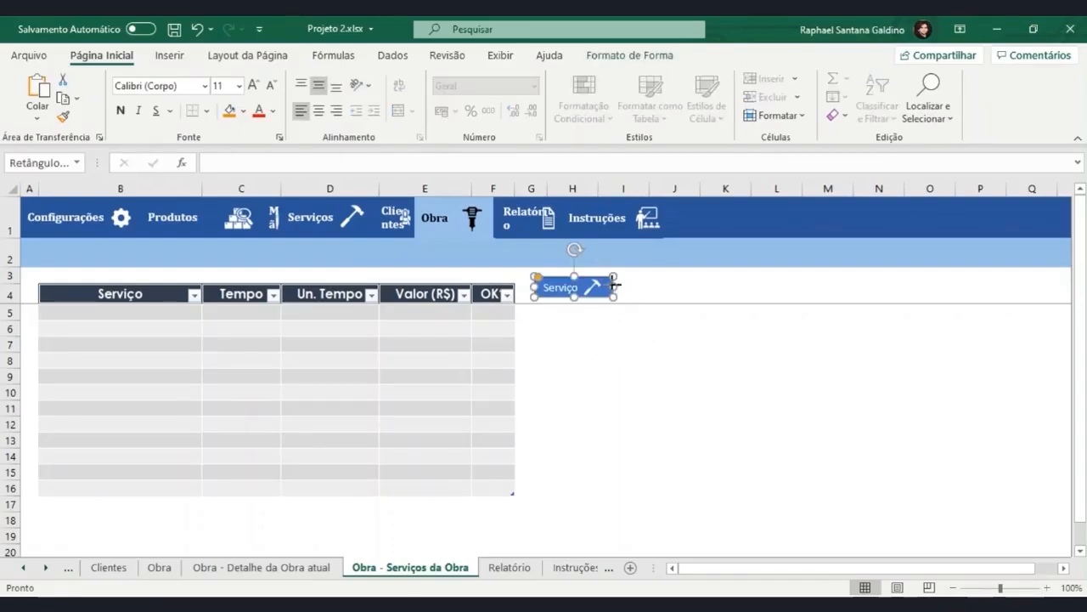
left_click_drag(615, 286, 608, 287)
left_click(569, 338)
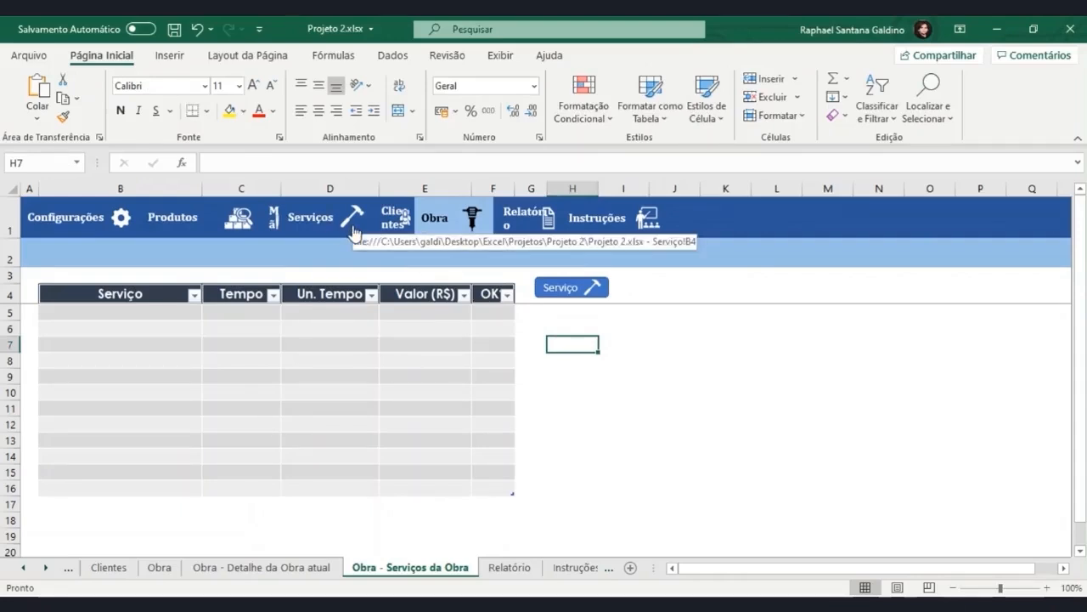
Test the link on the button's hammer icon and return to the Obra - Serviços da Obra sheet.
left_click(593, 293)
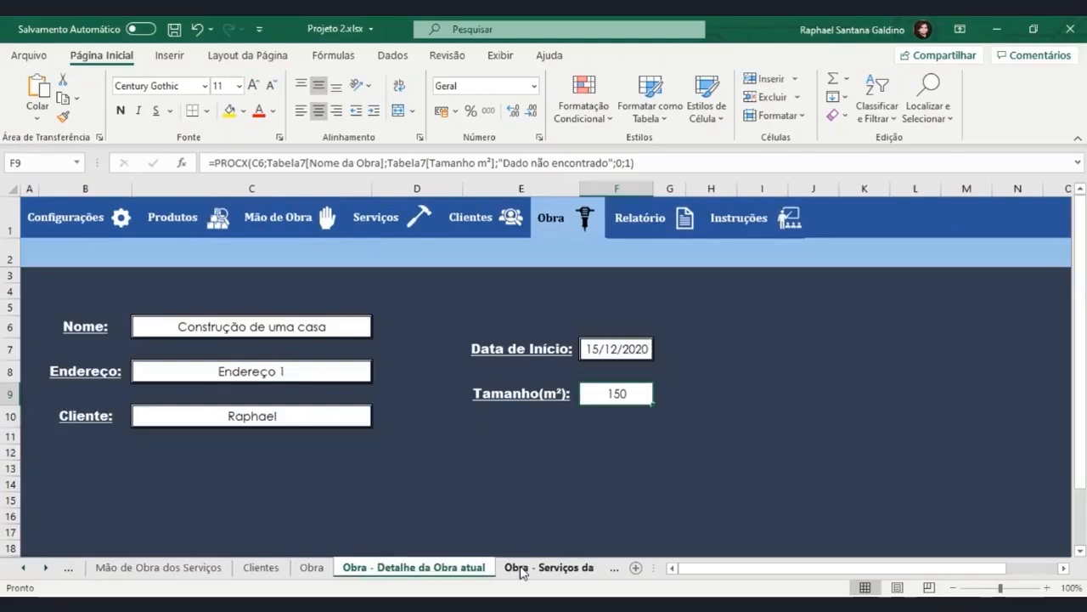
left_click(551, 567)
left_click(551, 567)
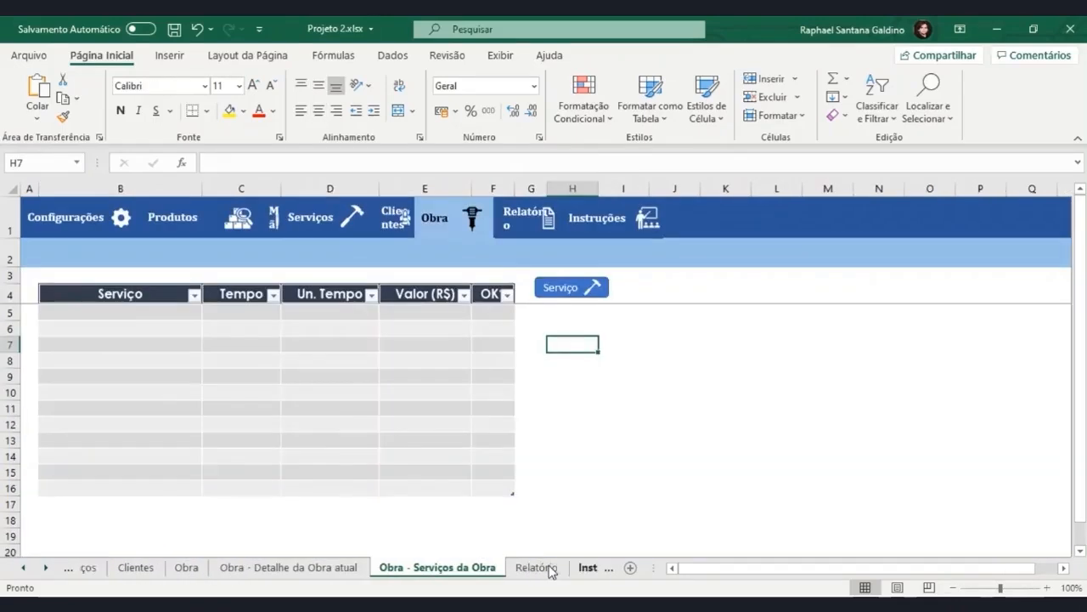
Fill the Serviço button with the dark blue-grey theme colour to match the table header.
left_click(574, 287, "ctrl")
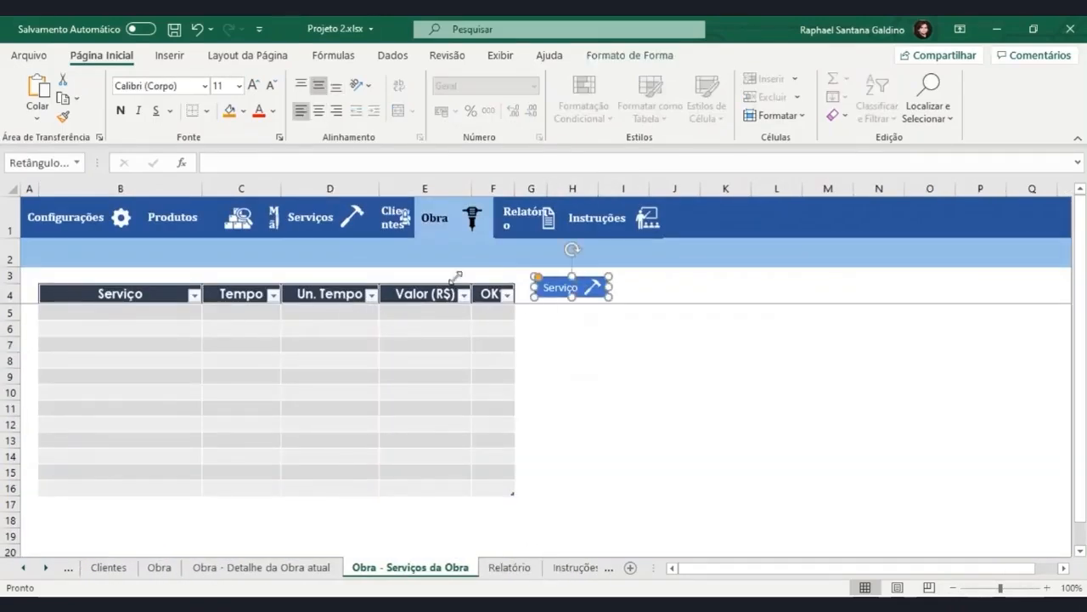
left_click(244, 111)
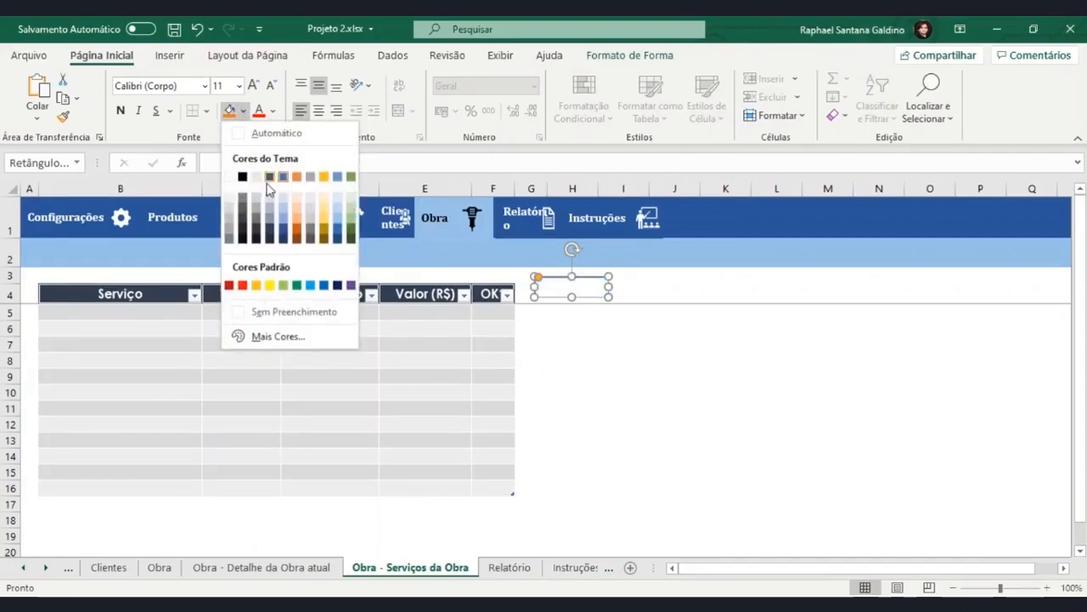
left_click(271, 229)
left_click(585, 342)
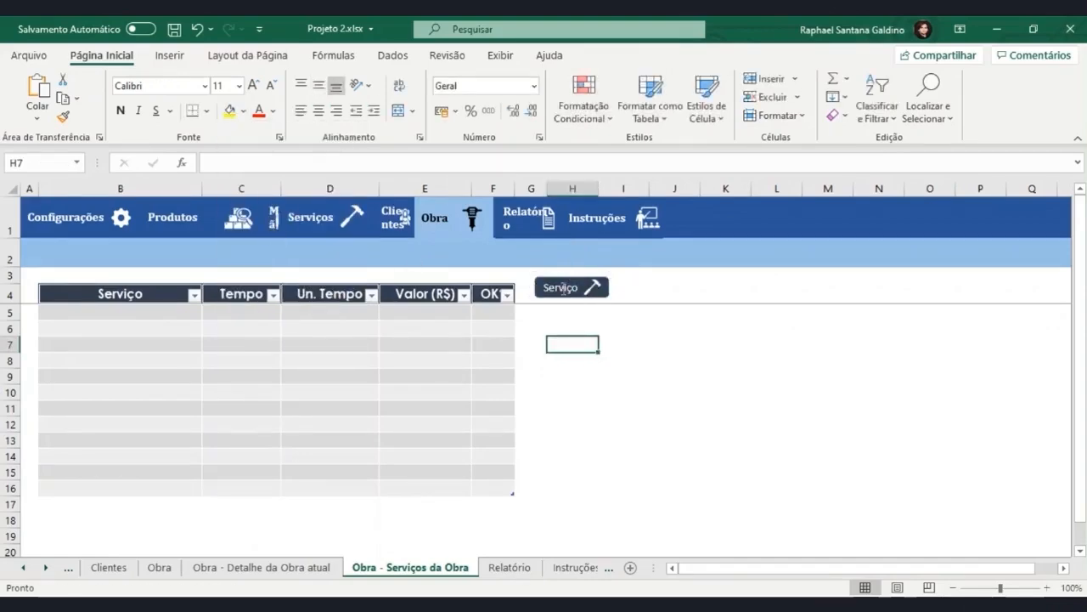
Nudge the Serviço button slightly down and left to line up with the header row, and realign its hammer icon.
left_click(591, 305, "ctrl")
key("Down")
key("Down")
key("Down")
key("Down")
key("Down")
key("Down")
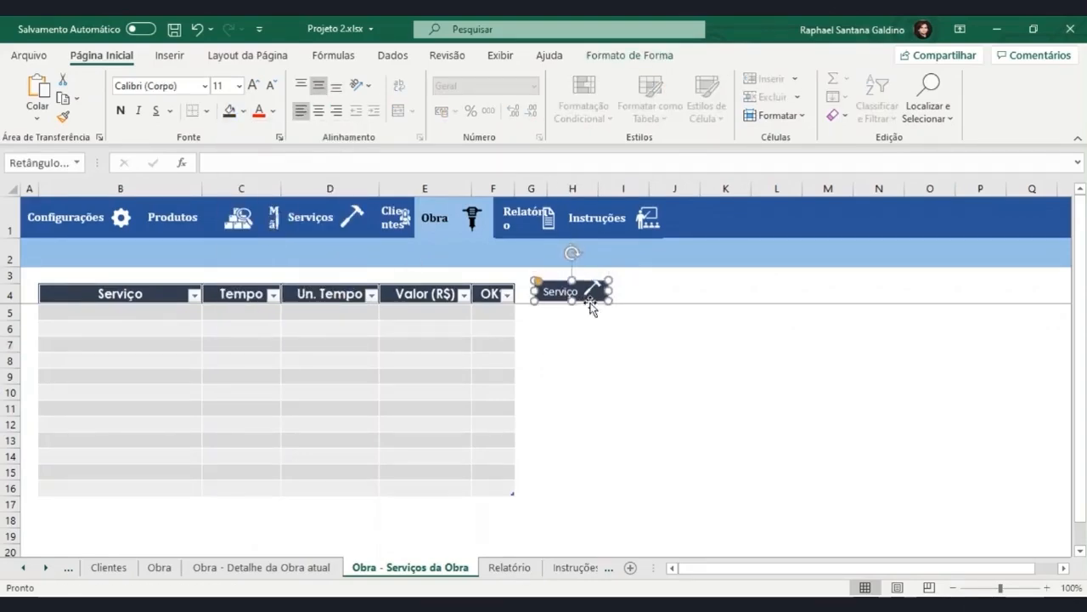
key("Left")
left_click(584, 374)
left_click(592, 294, "ctrl")
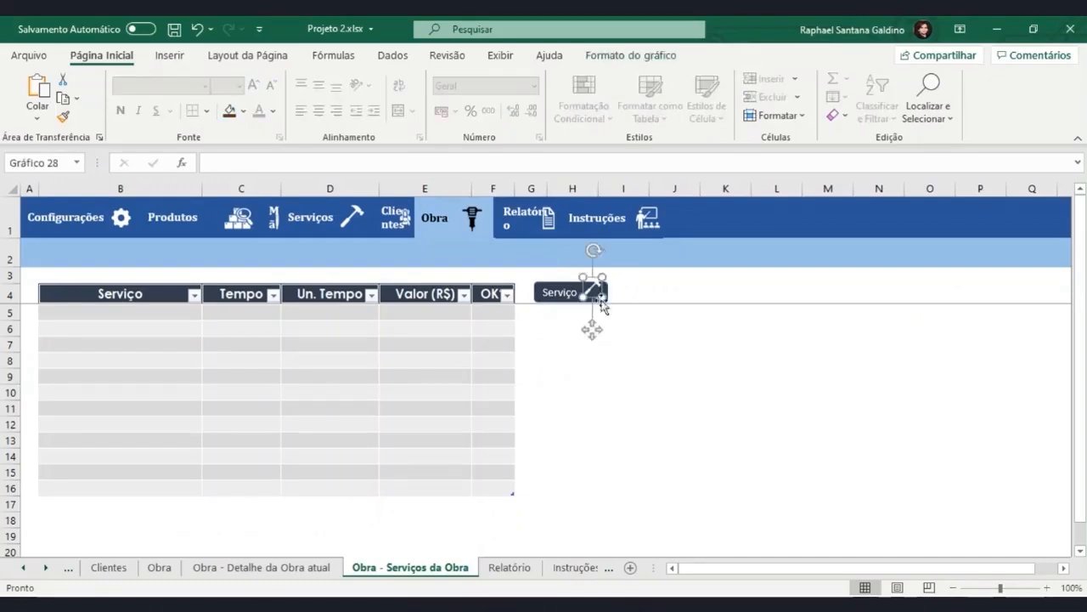
left_click(610, 347)
left_click(592, 293, "ctrl")
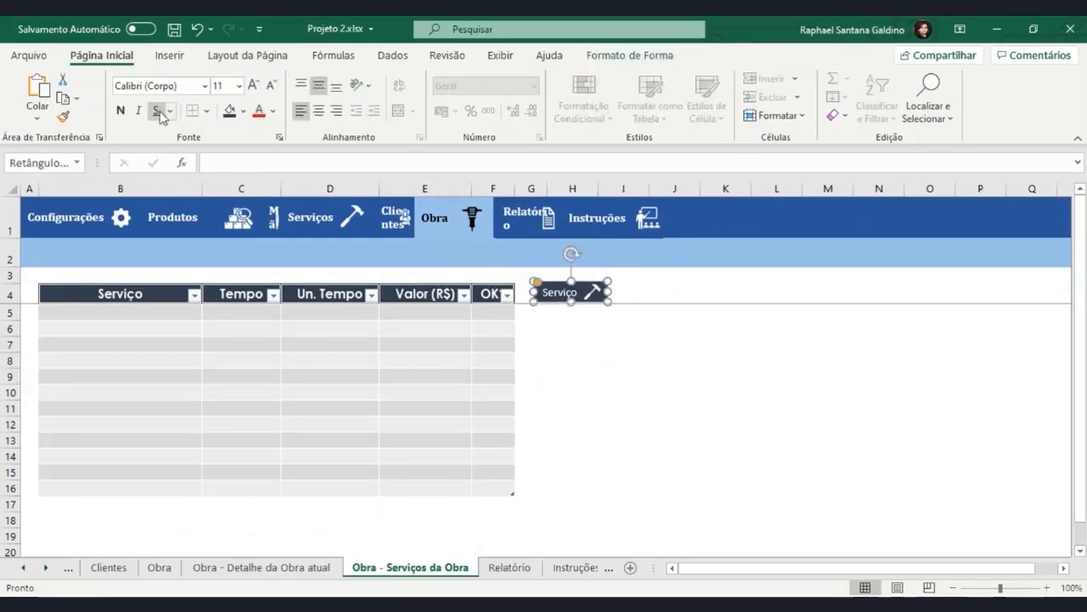
Link the Serviço button shape to the Serviço sheet of this workbook, using cell reference A1.
left_click(568, 363)
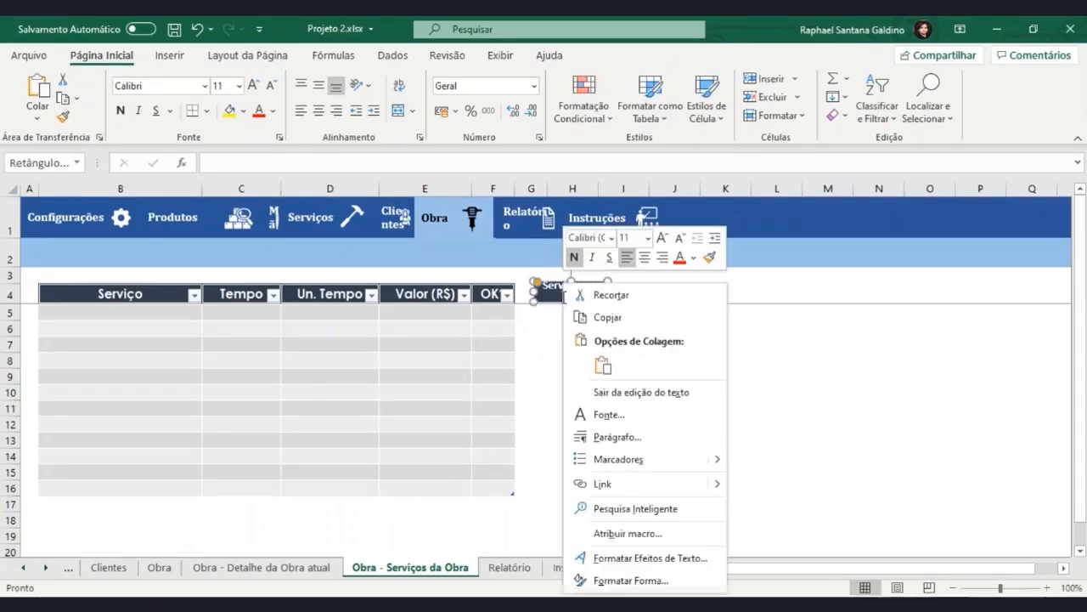
right_click(565, 293)
left_click(621, 481)
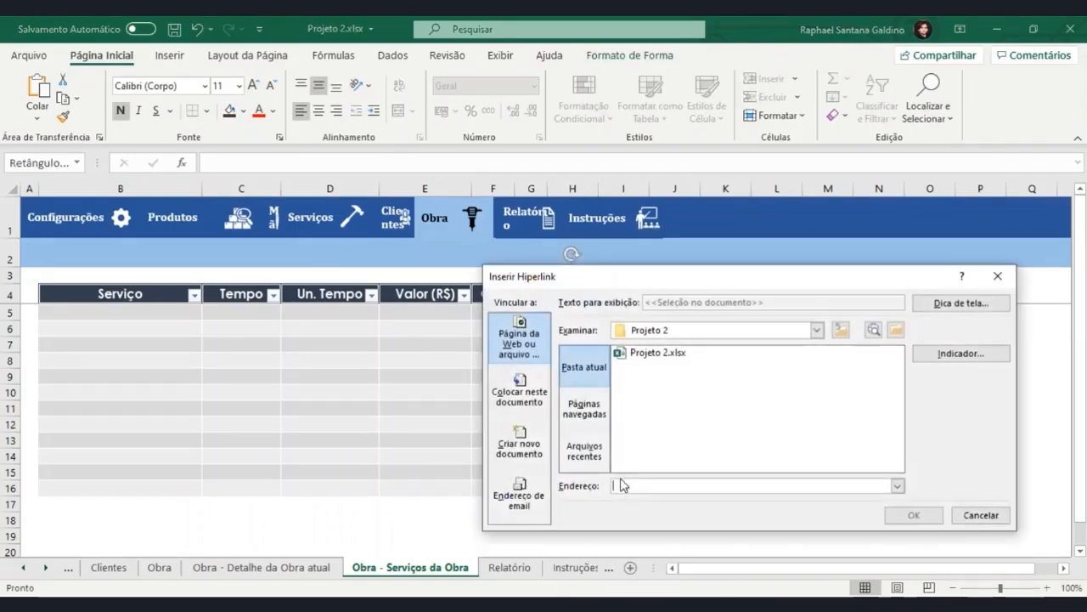
left_click(523, 401)
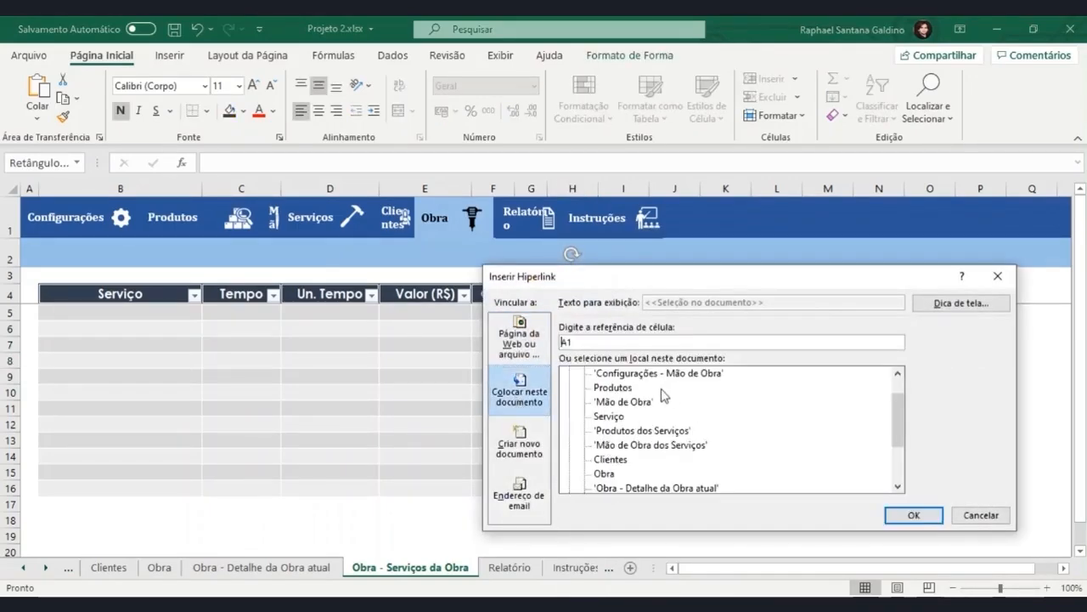
double_click(607, 430)
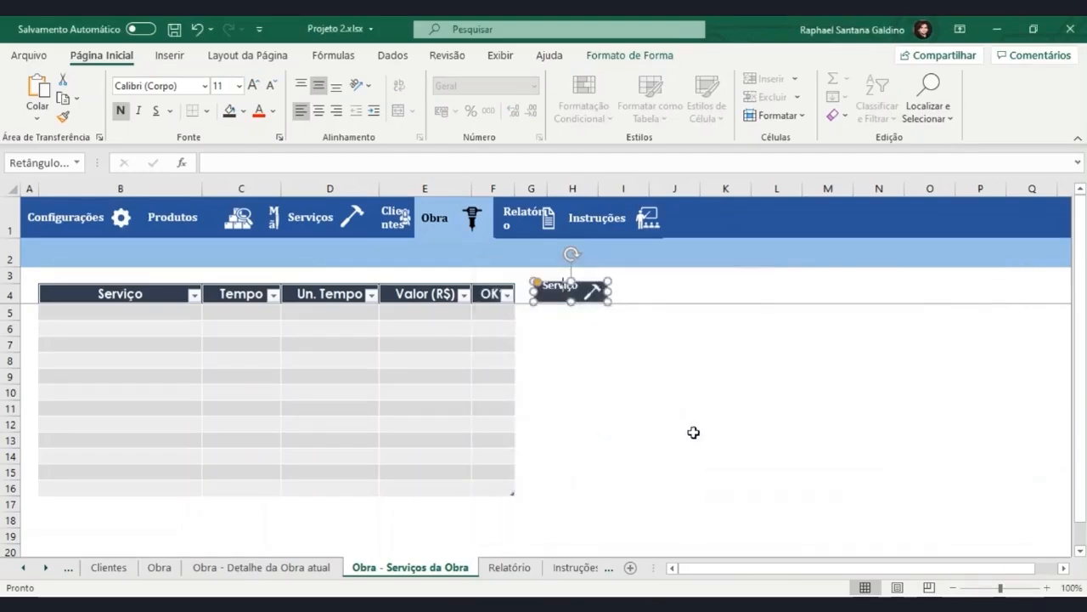
left_click(689, 426)
Test the Serviço button's link and return to the Obra - Serviços da Obra sheet.
left_click(551, 292)
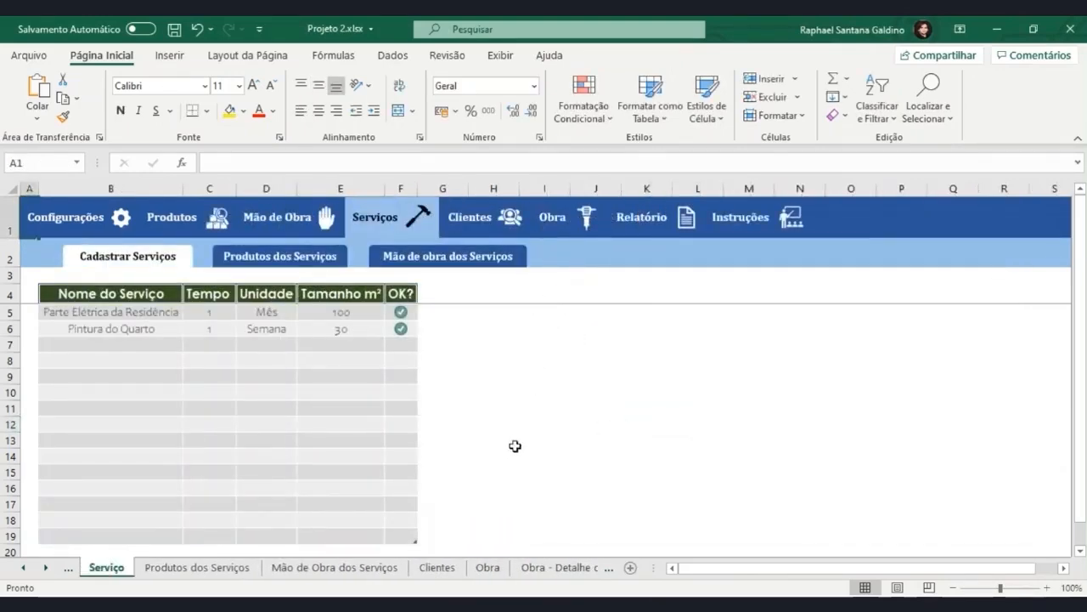
left_click(581, 223)
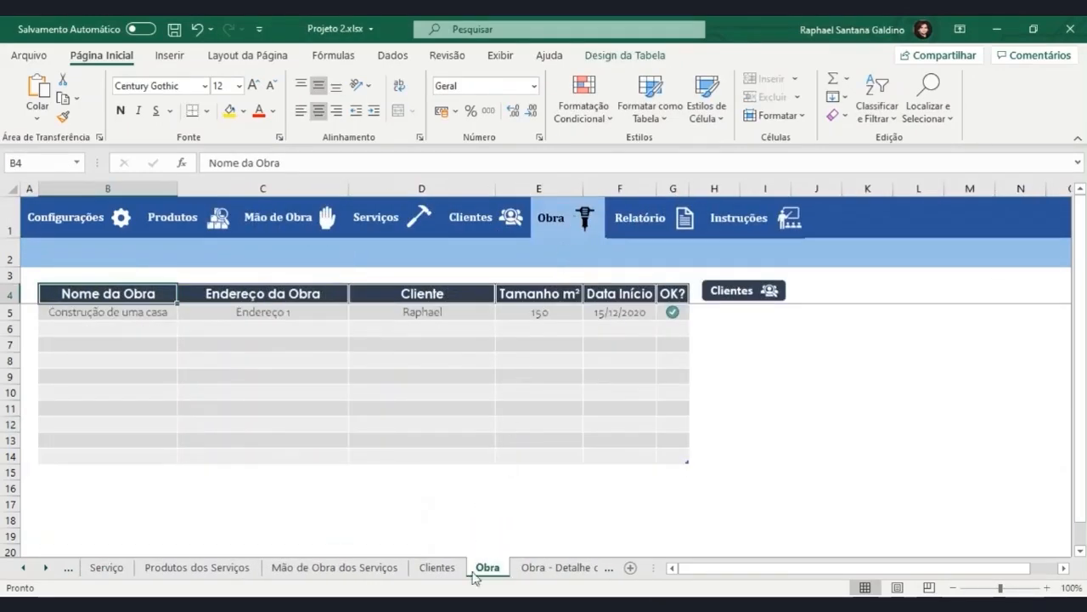
left_click(561, 568)
left_click(561, 567)
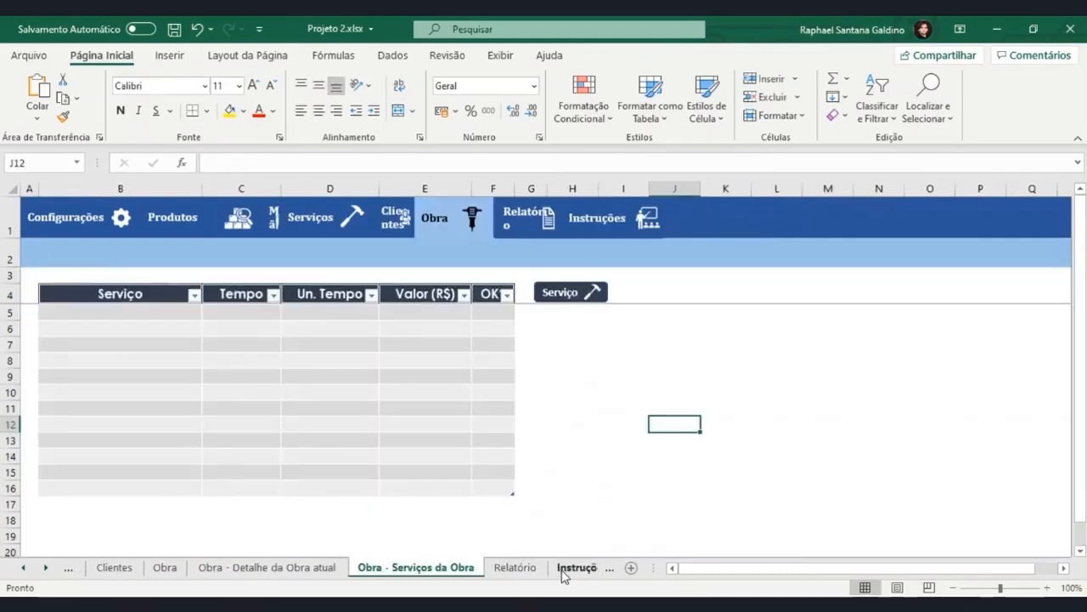
Change the Serviço button link's cell reference to B5 on the Serviço sheet and save the workbook.
right_click(567, 294)
left_click(587, 437)
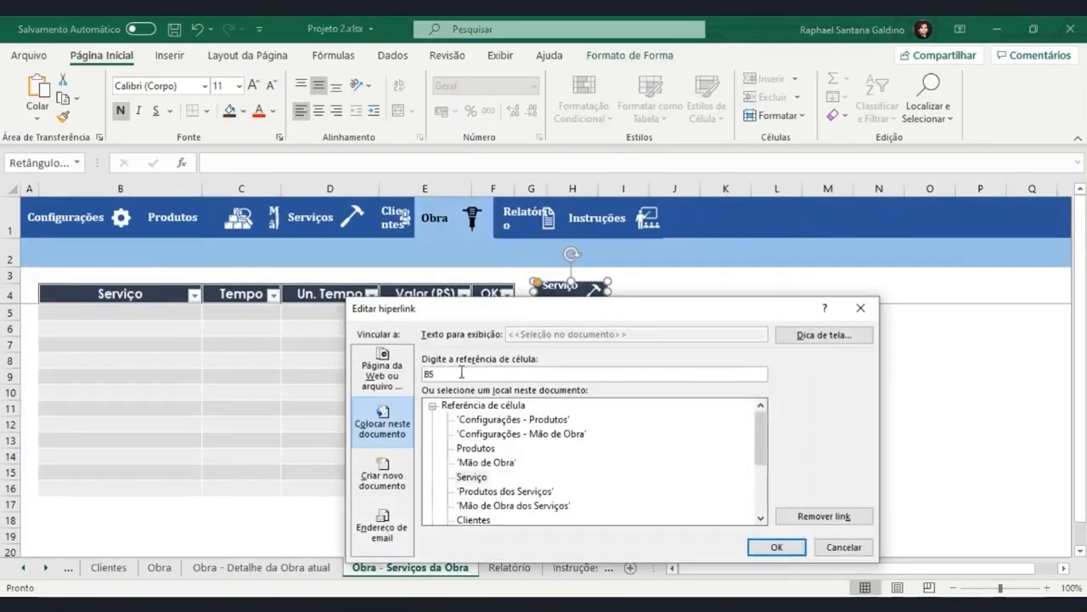
key("Return")
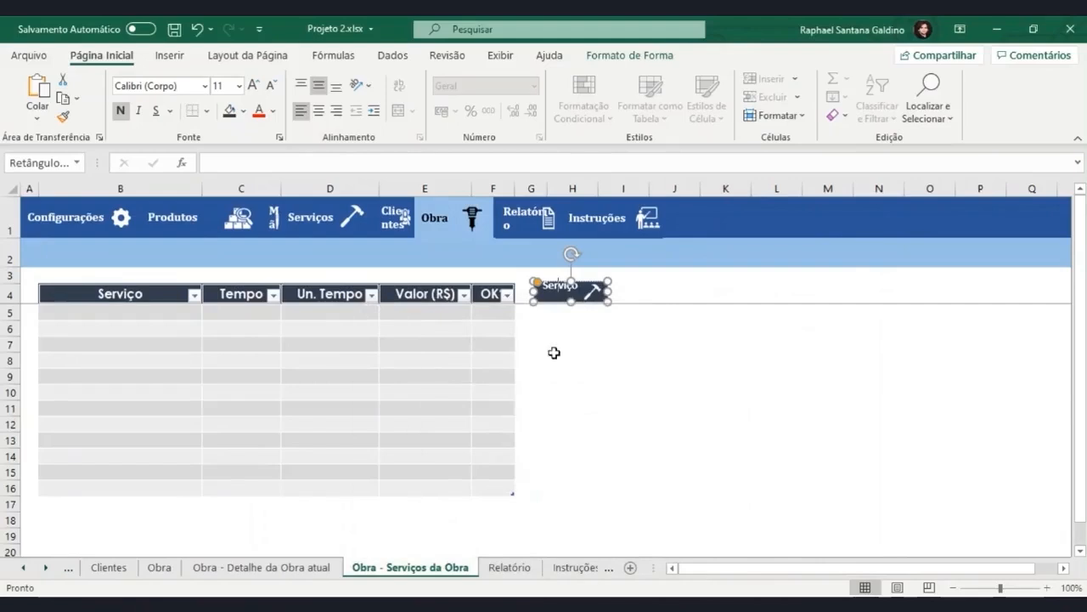
left_click(584, 360)
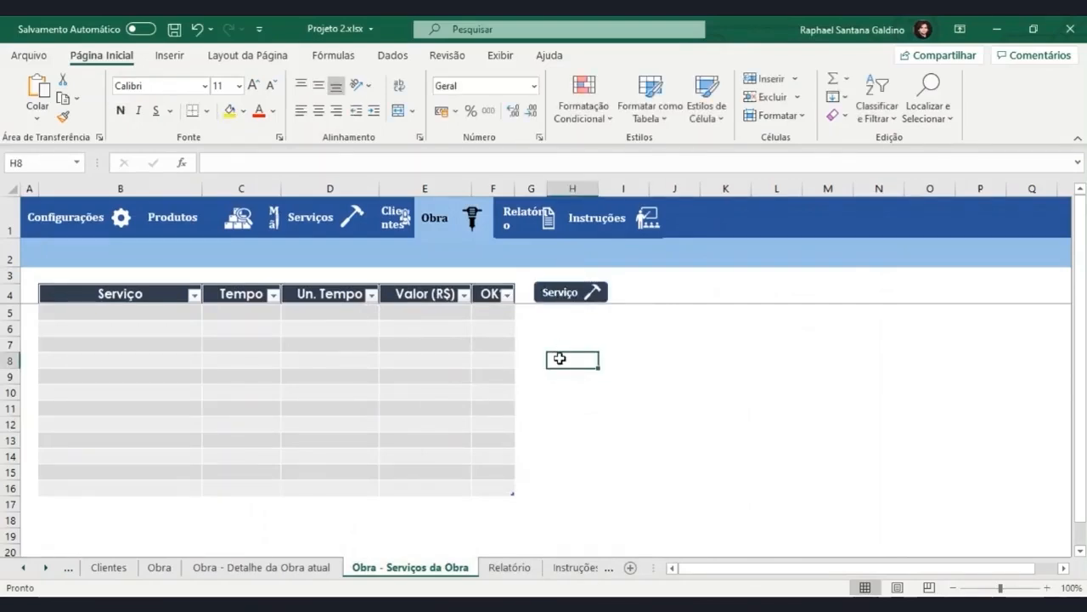
key("ctrl+s")
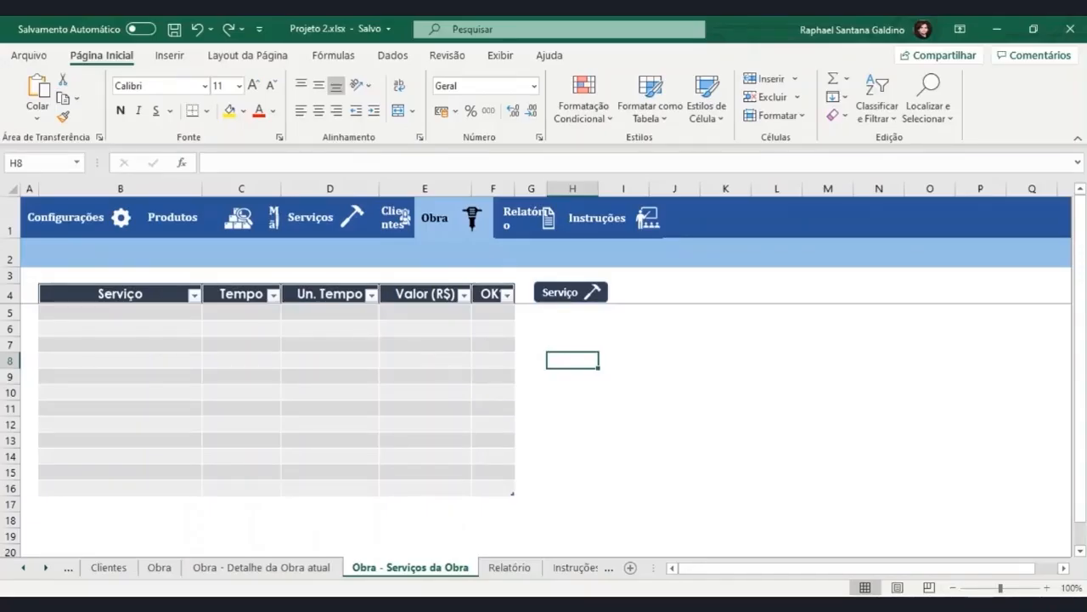
Select the Serviço column's data cells B5:B16 and set their data validation to allow a list.
left_click(155, 318)
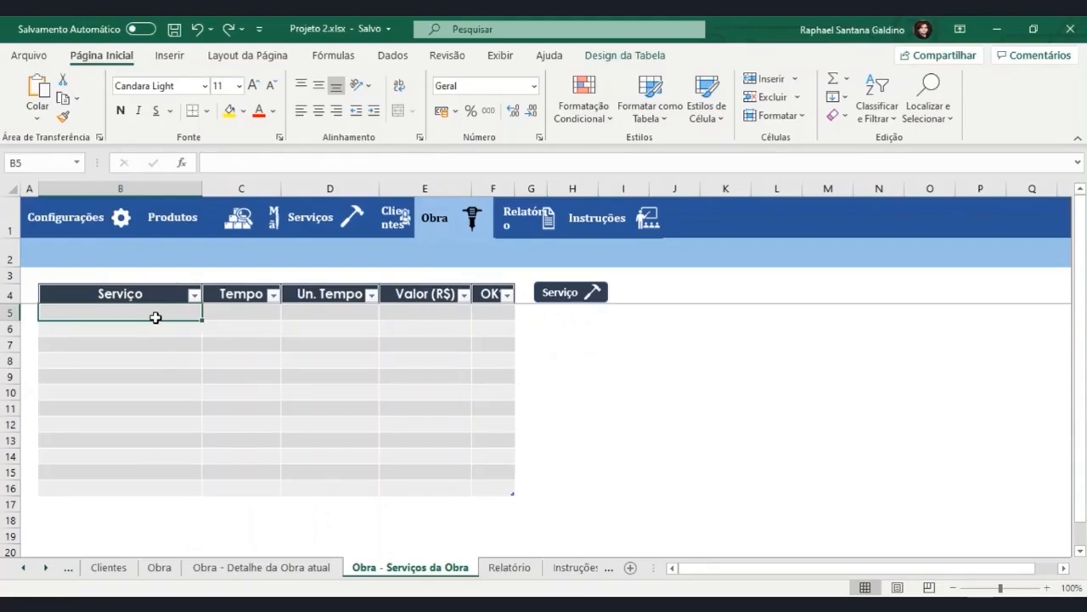
key("ctrl+space")
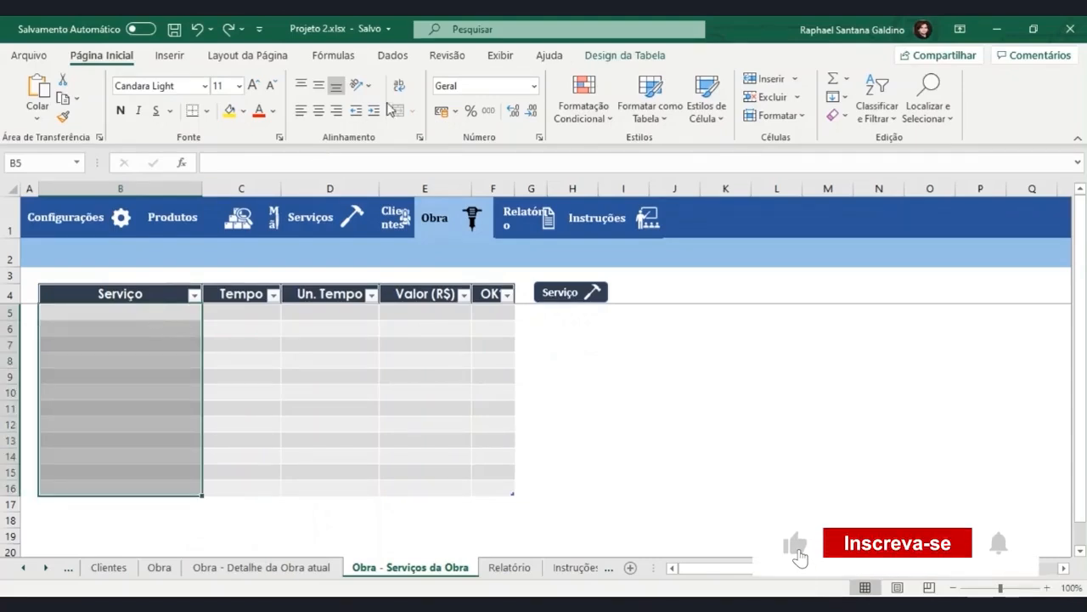
left_click(392, 55)
left_click(831, 116)
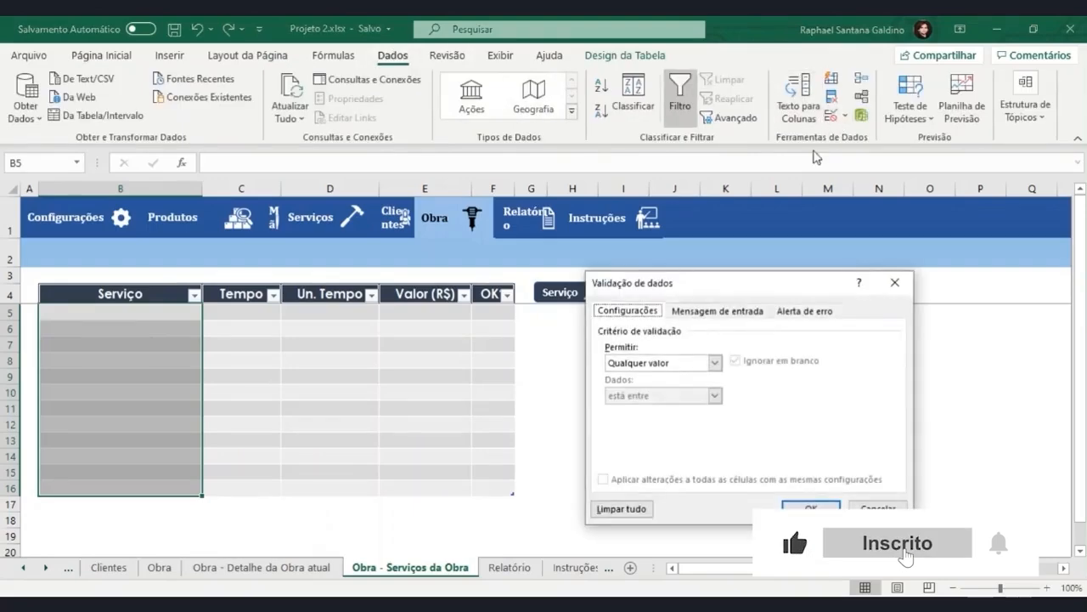
left_click(661, 364)
left_click(646, 410)
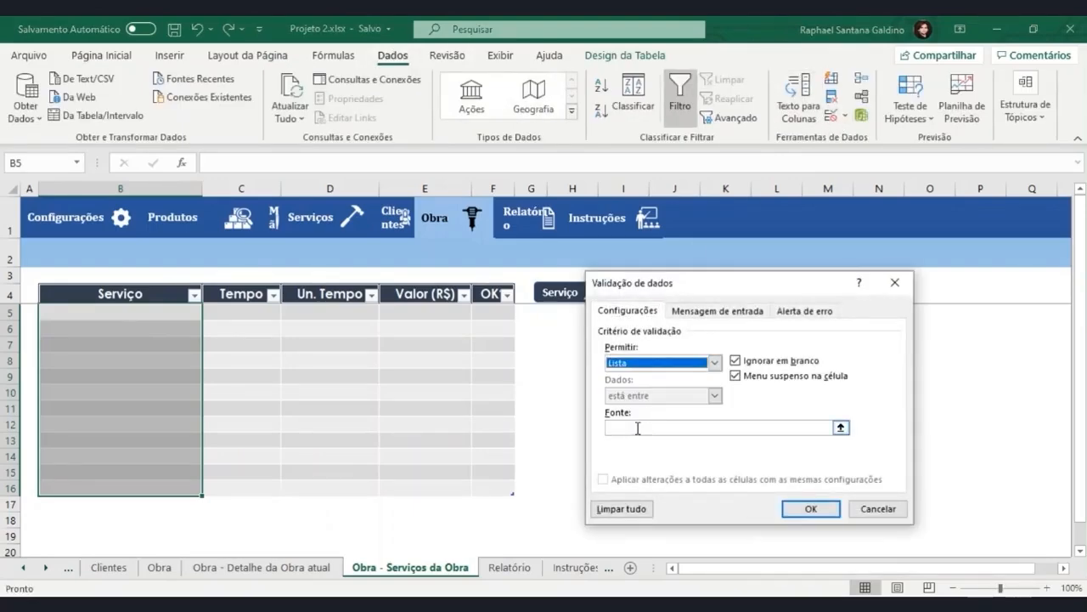
Set the list source to =desloc(Serviço!$B$5;0;0;cont.valores(Serviço!$B:$B)-1;1) and apply the validation.
left_click(637, 427)
type("=desloc(")
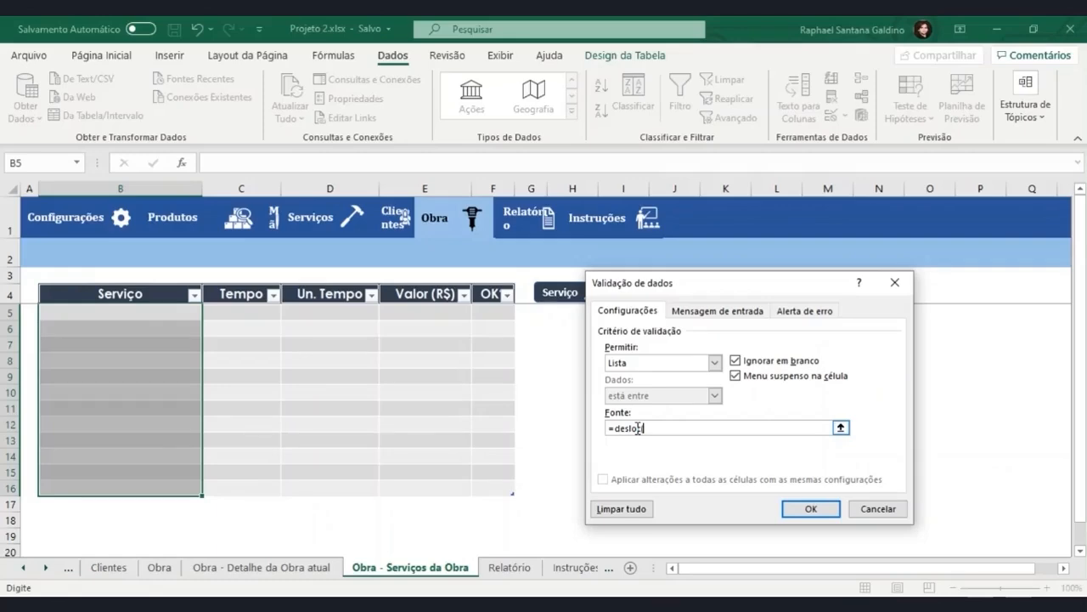
left_click(70, 570)
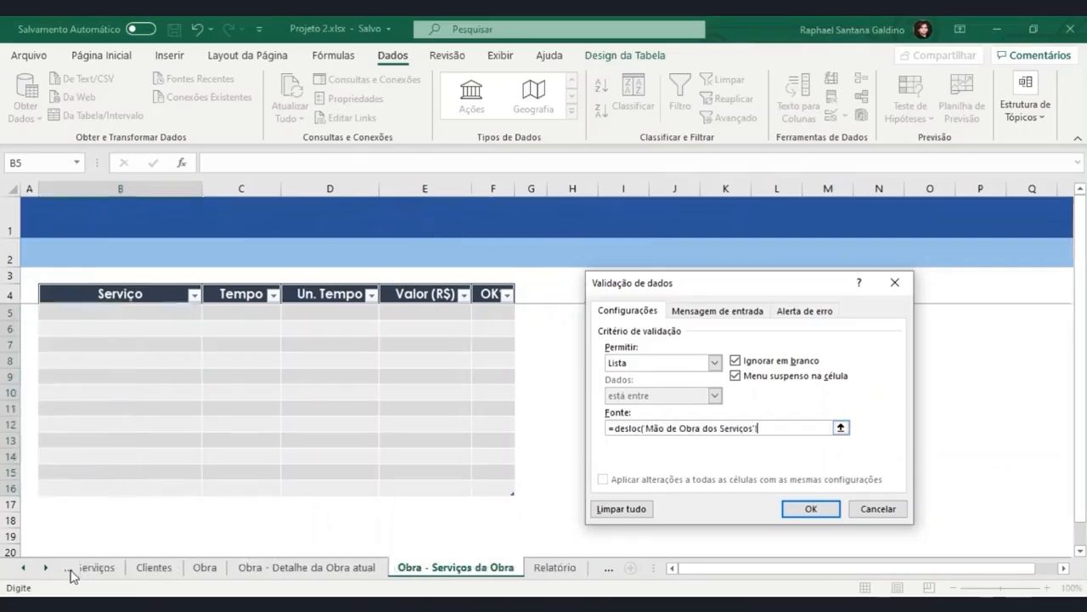
left_click(69, 571)
left_click(69, 571)
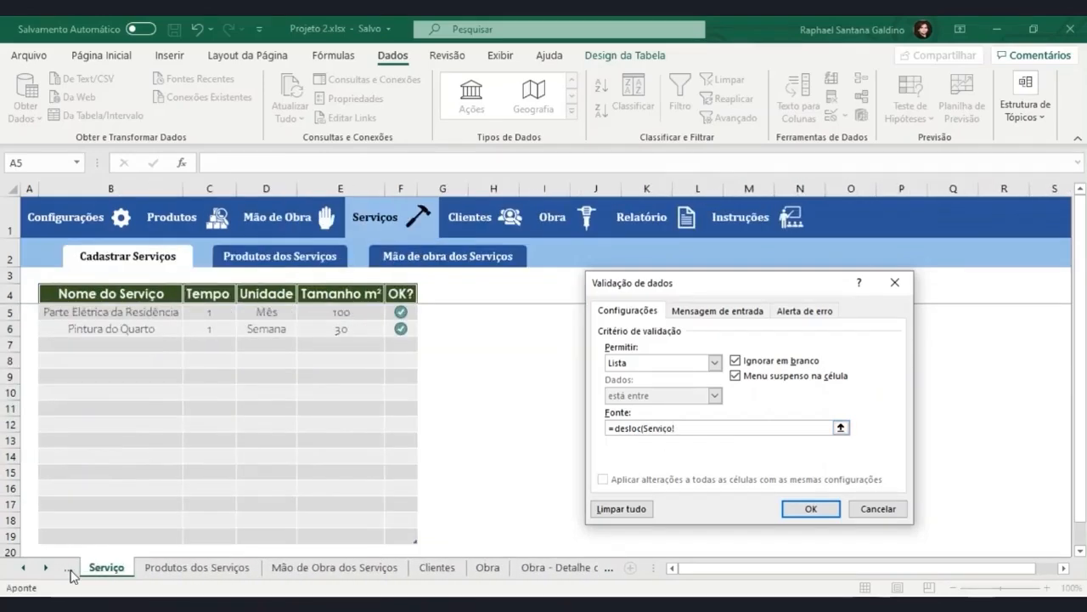
left_click(119, 313)
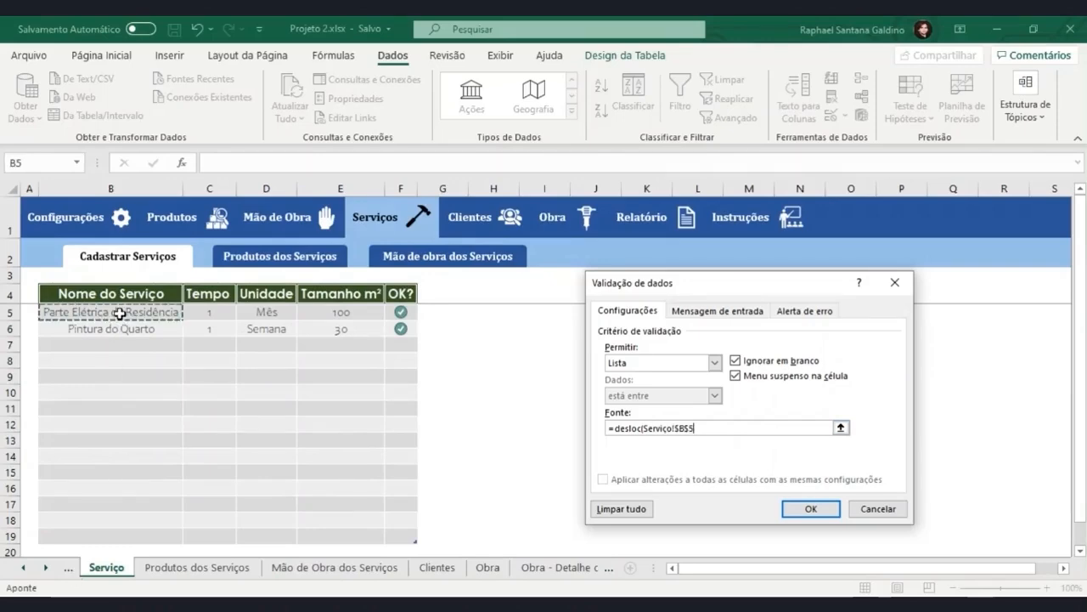
type(";0;0")
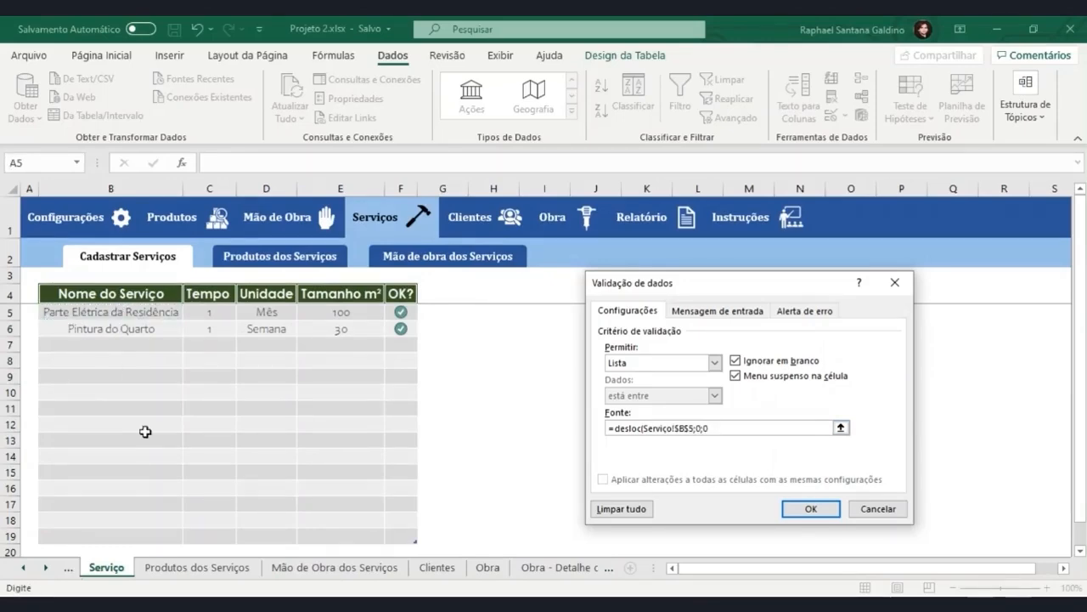
type(";cont.valores(")
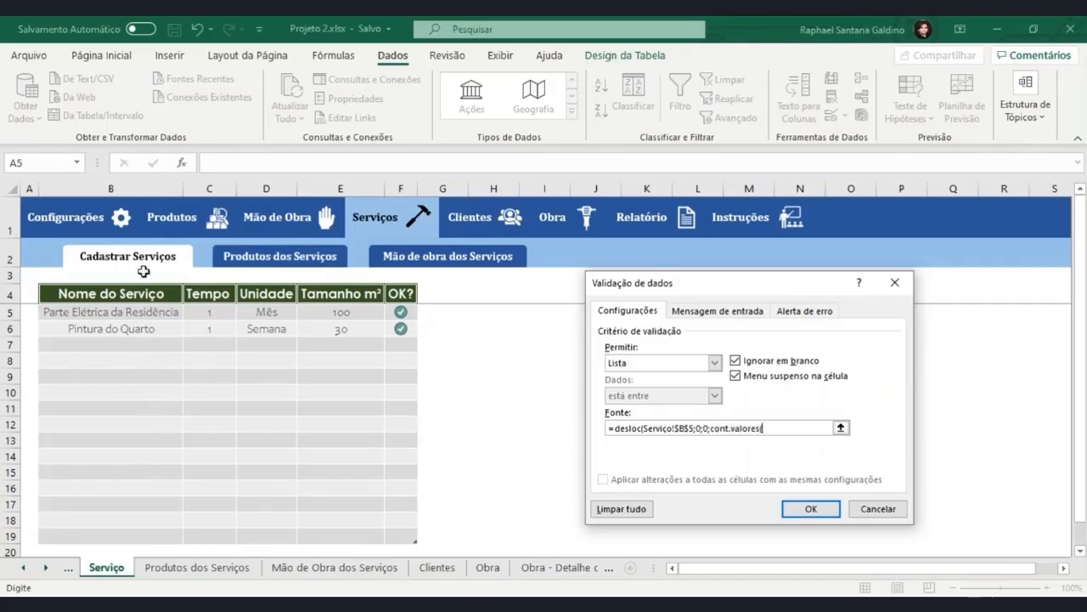
left_click(143, 189)
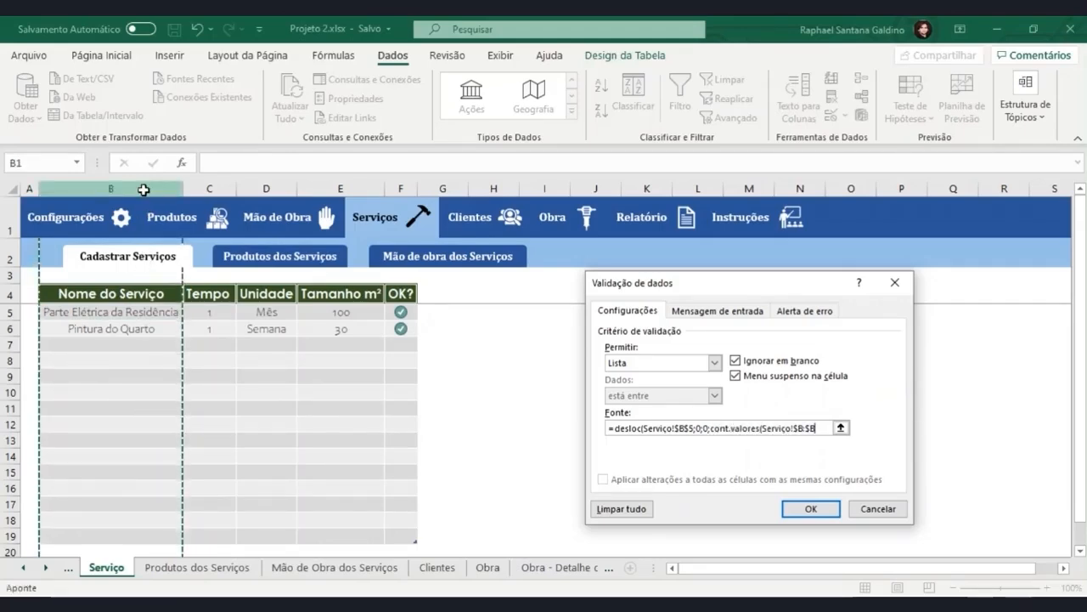
type(")-1")
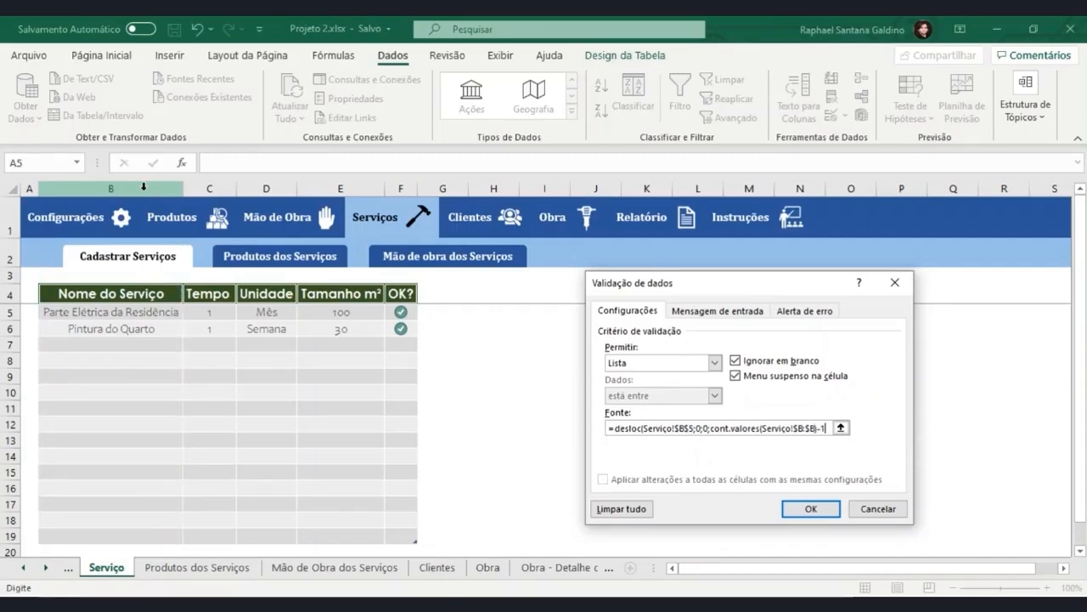
type(";1")
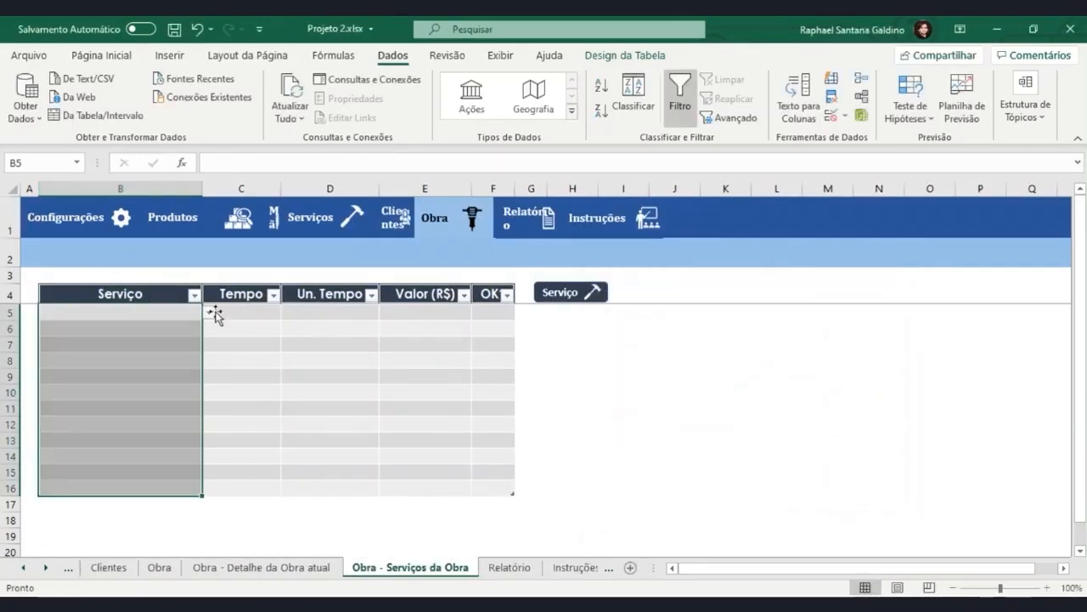
Try the dropdown in B5 with Parte Elétrica da Residência and replace that choice with Pintura do Quarto.
left_click(210, 313)
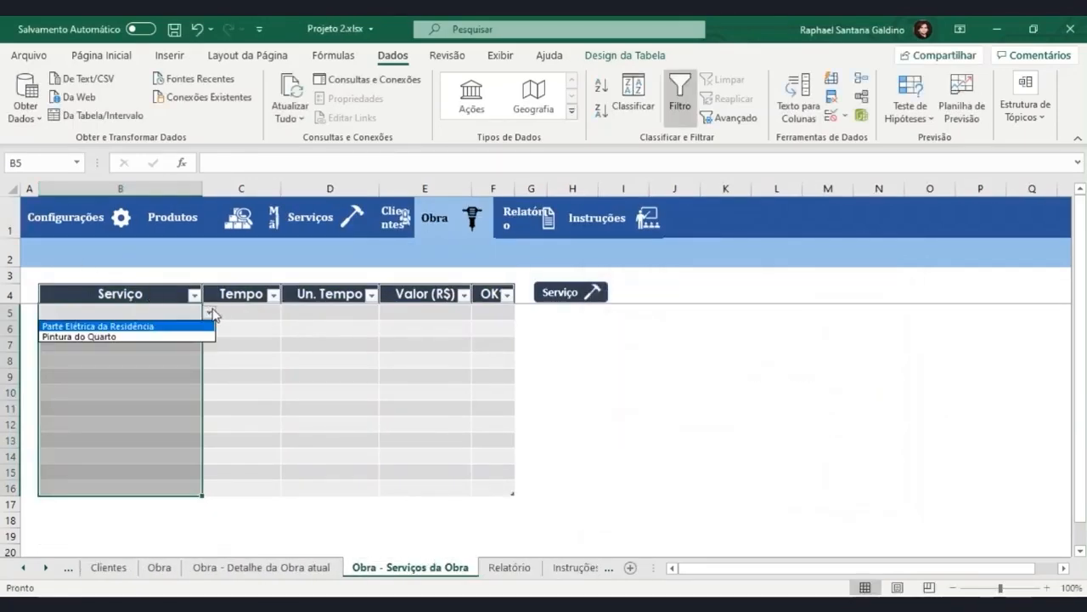
left_click(204, 327)
left_click(210, 313)
left_click(192, 337)
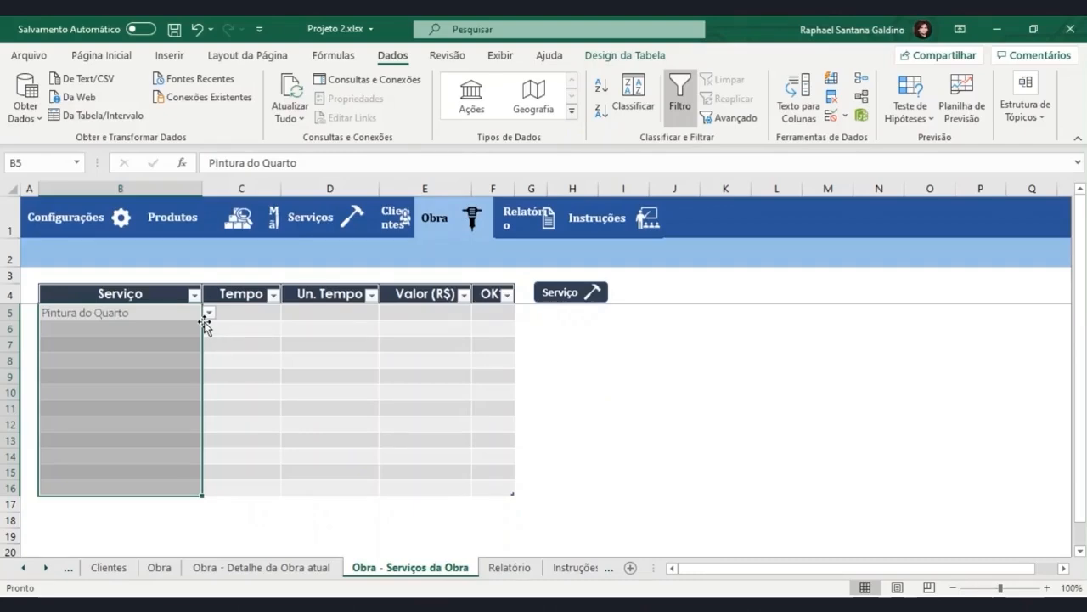
left_click(251, 322)
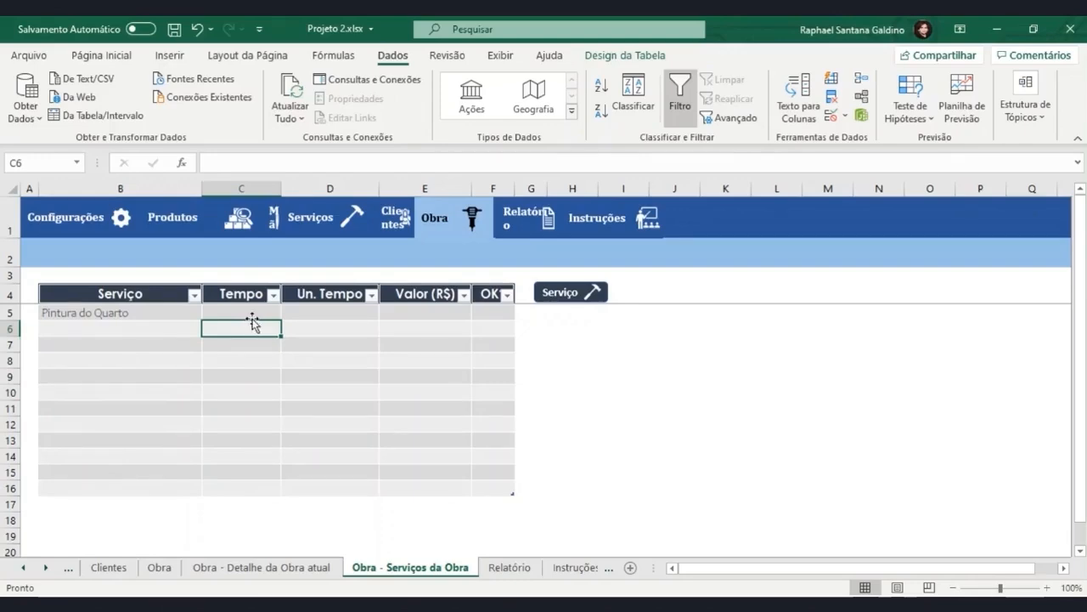
left_click(253, 314)
type("=")
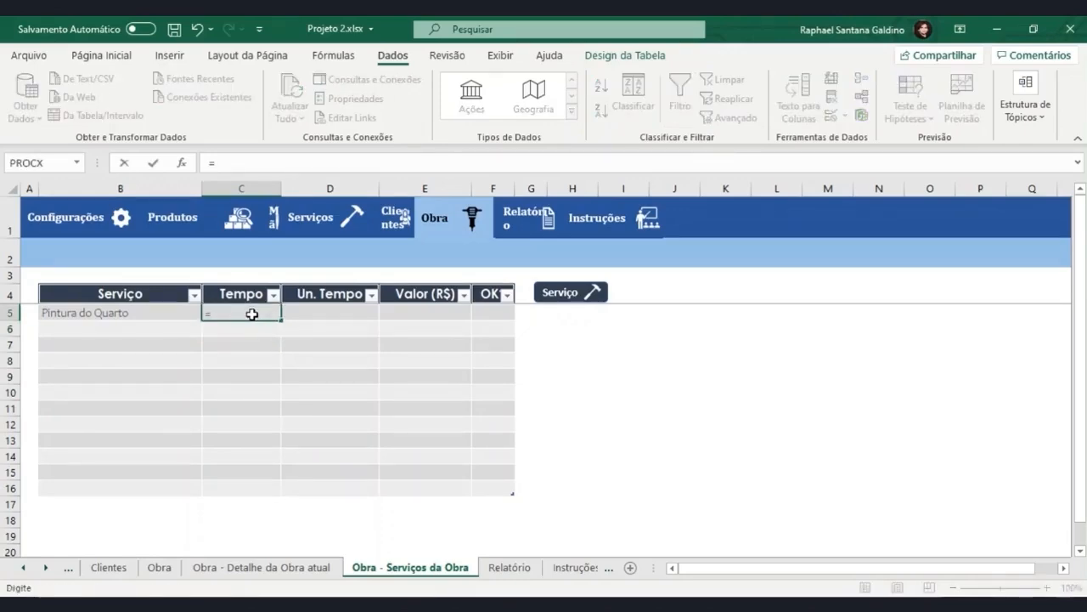
type("procx(")
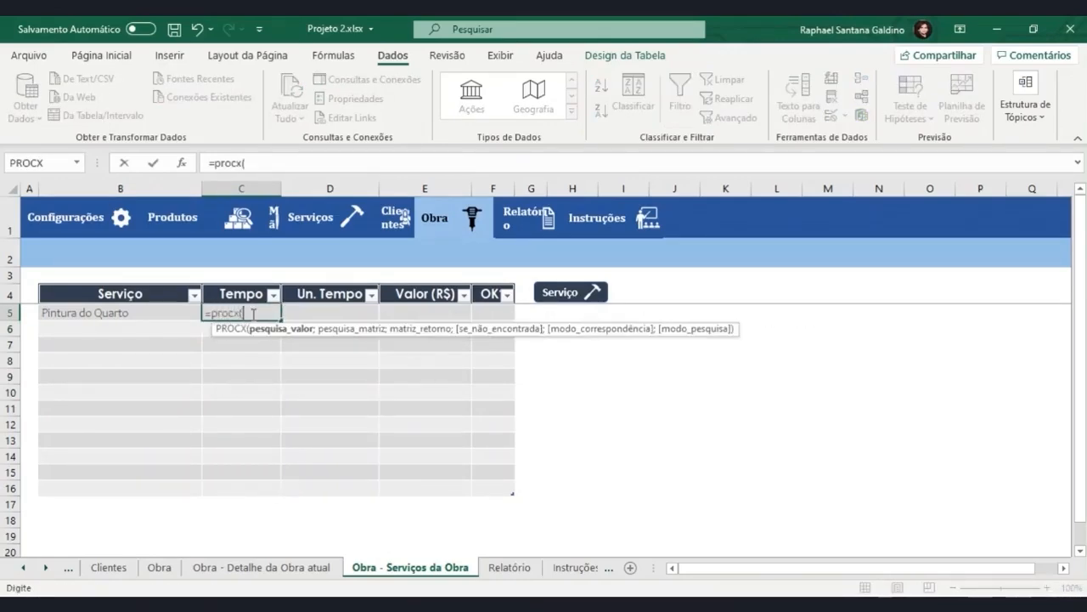
left_click(176, 312)
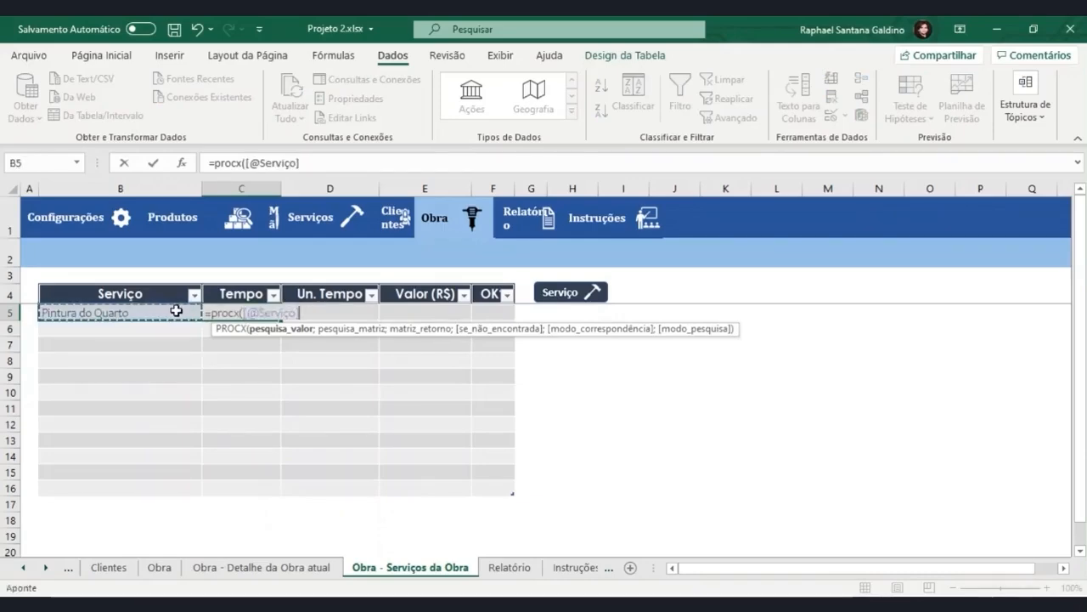
type(";tab")
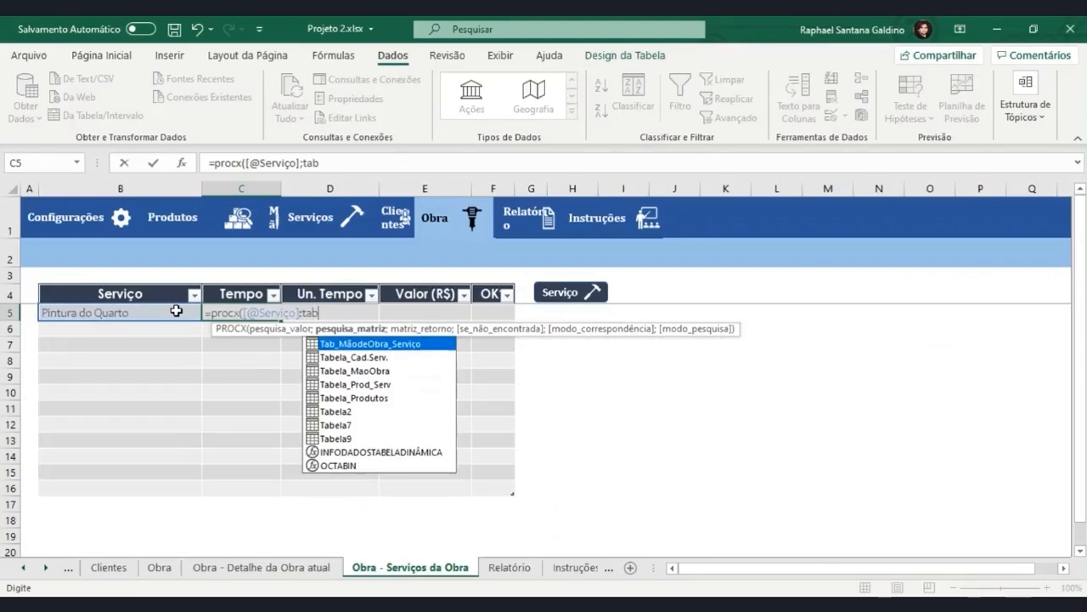
key("Down")
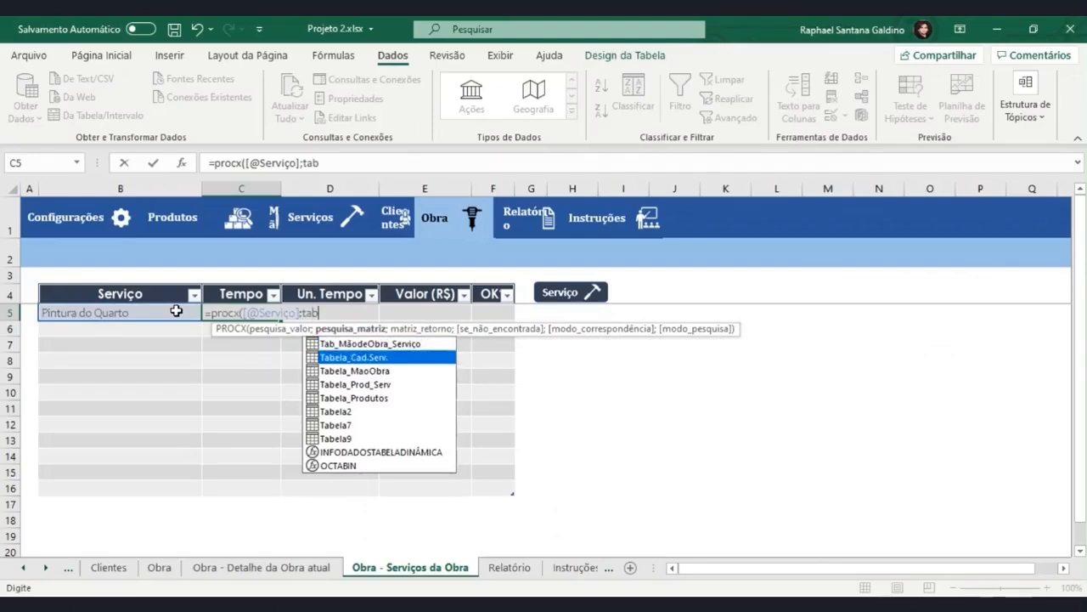
key("Tab")
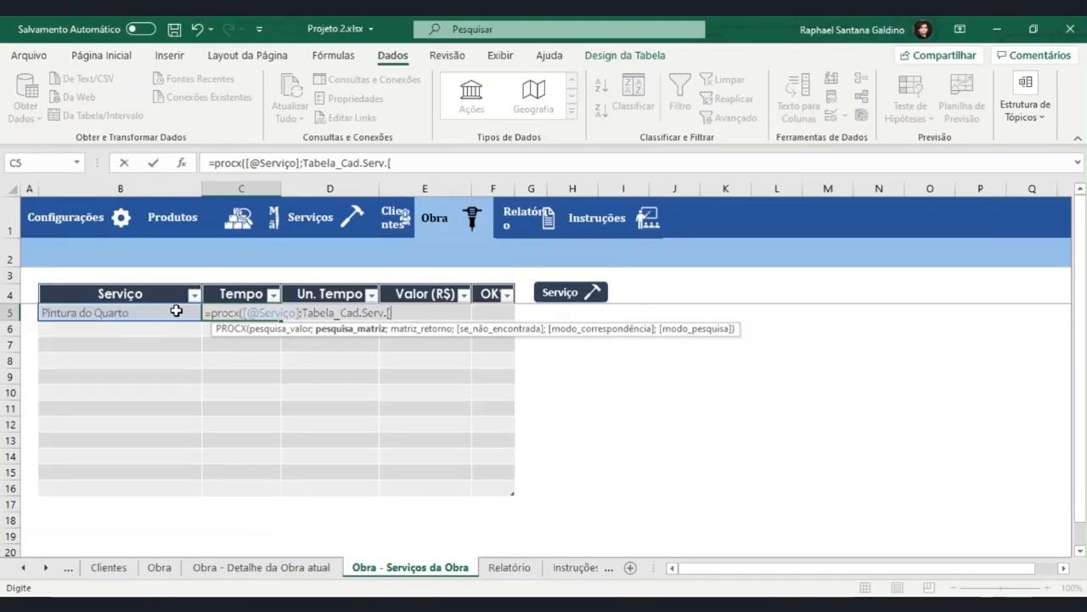
key("BackSpace")
key("BackSpace")
key("BackSpace")
key("BackSpace")
key("BackSpace")
key("BackSpace")
key("BackSpace")
key("BackSpace")
key("BackSpace")
key("BackSpace")
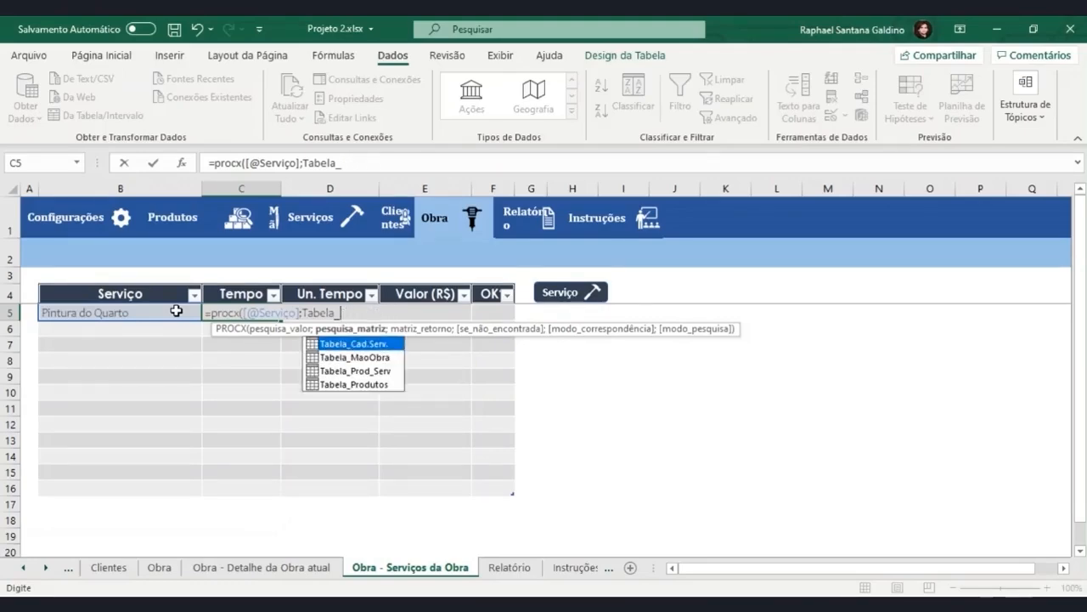
key("Down")
key("Tab")
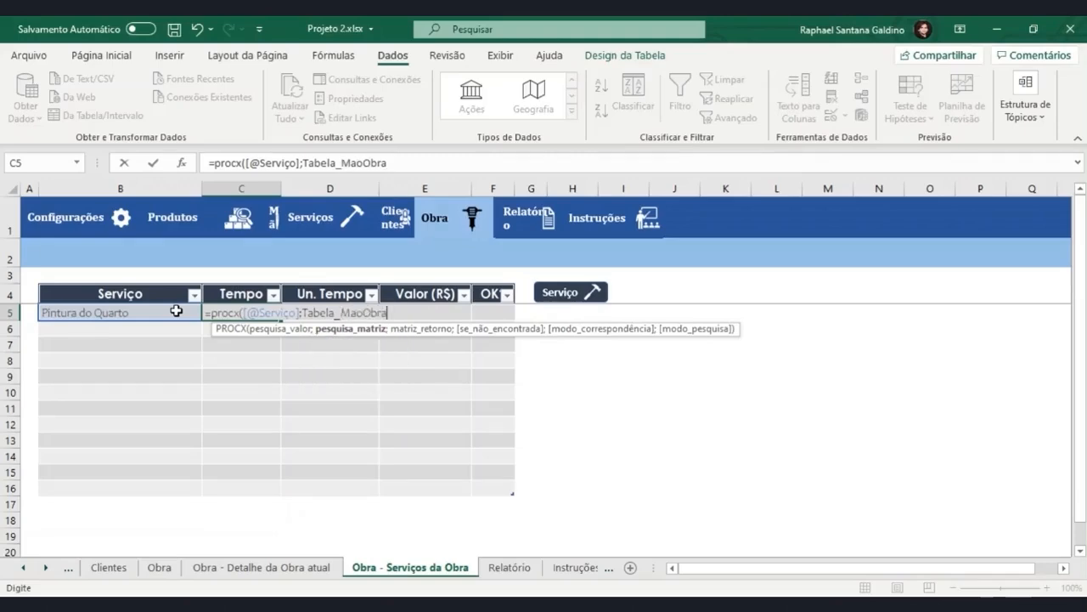
type("[")
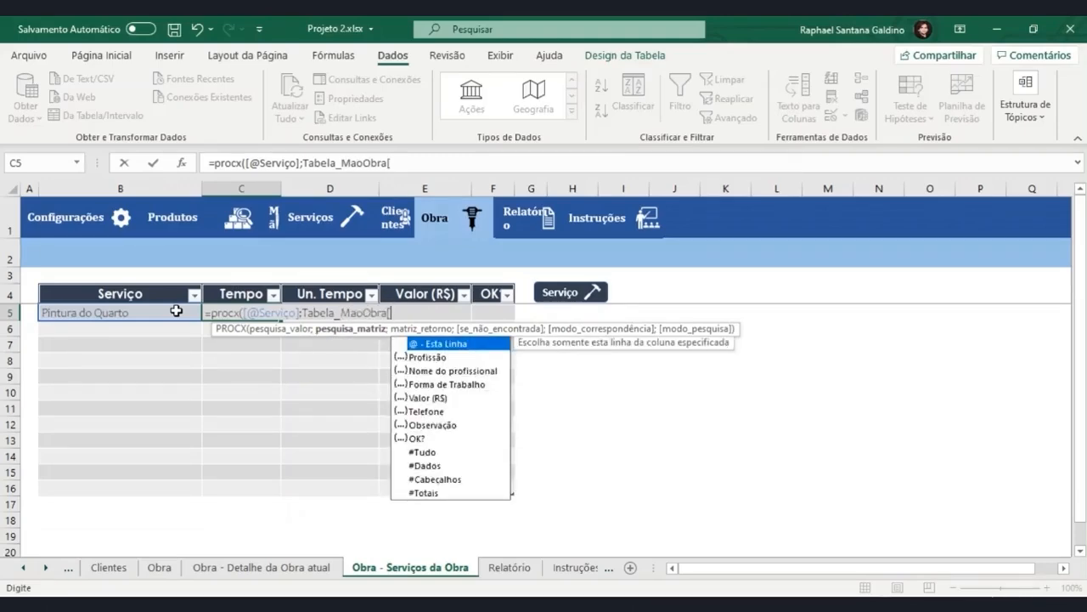
key("BackSpace")
key("BackSpace")
key("BackSpace")
key("BackSpace")
key("BackSpace")
key("BackSpace")
key("BackSpace")
key("BackSpace")
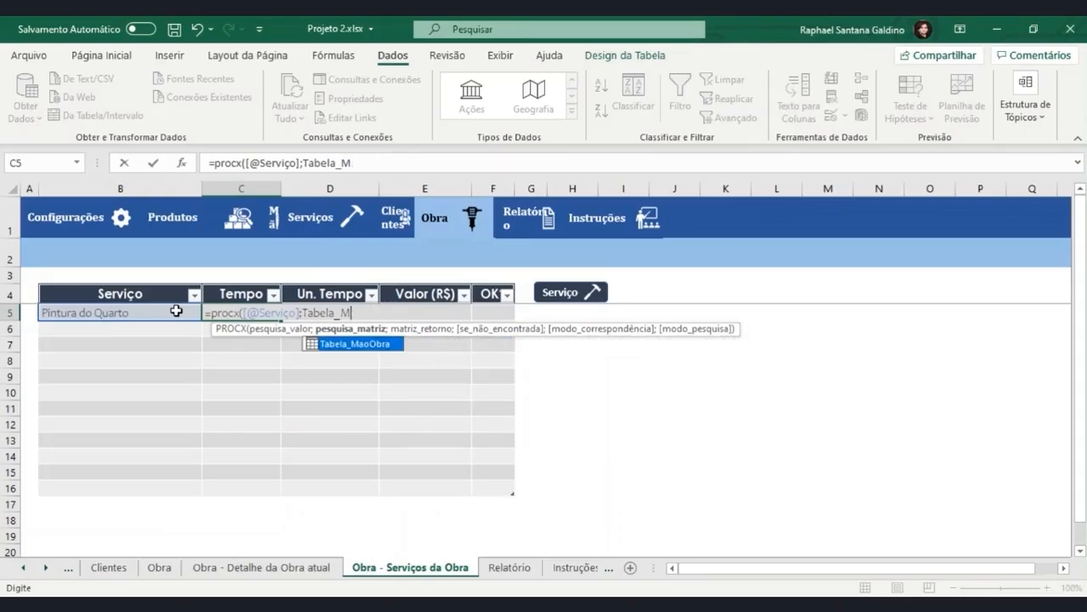
type("ca")
key("Tab")
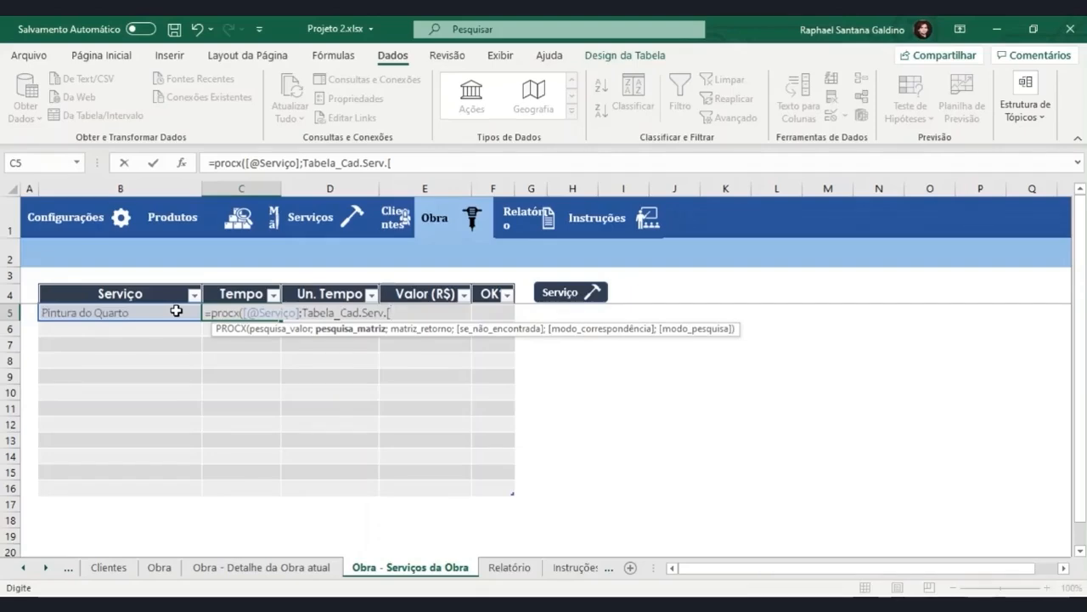
Discard the unfinished PROCX formula in Tempo cell C5.
key("BackSpace")
key("BackSpace")
key("BackSpace")
key("BackSpace")
key("BackSpace")
key("BackSpace")
key("BackSpace")
key("BackSpace")
key("BackSpace")
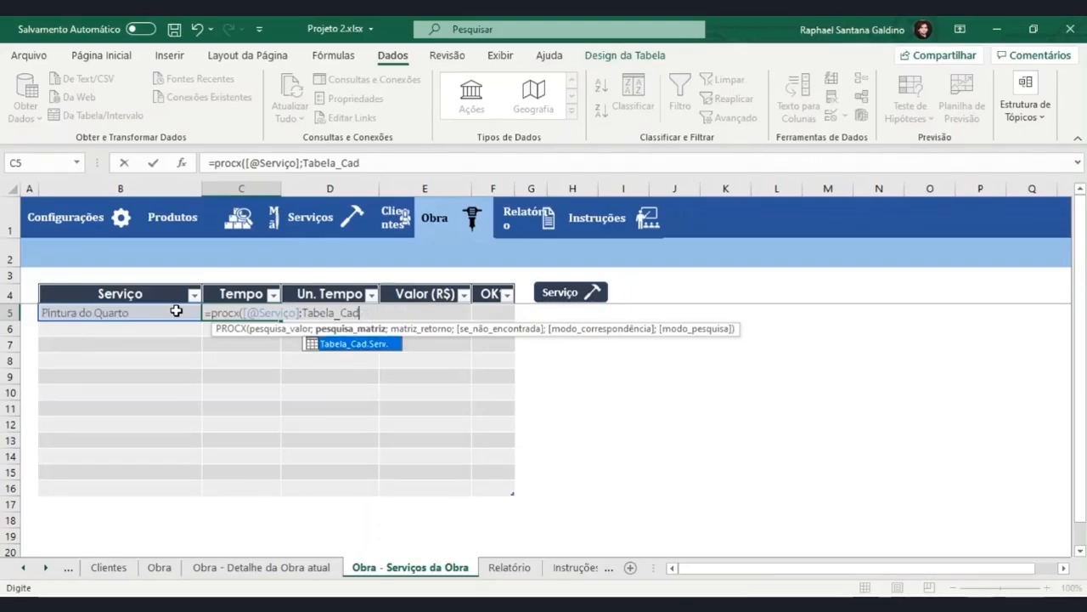
key("BackSpace")
key("BackSpace")
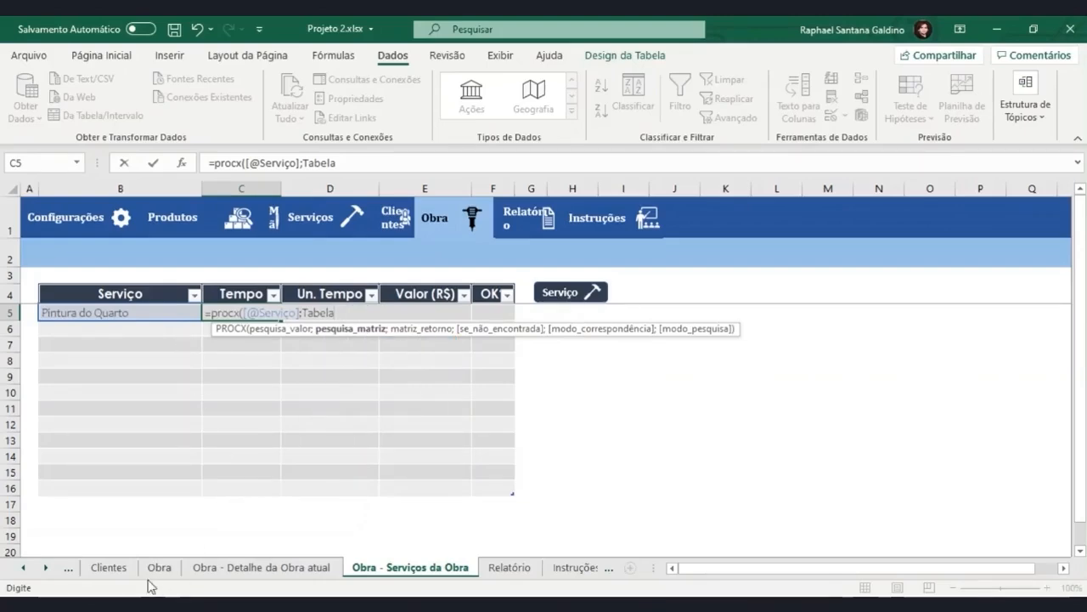
key("Return")
left_click(545, 362)
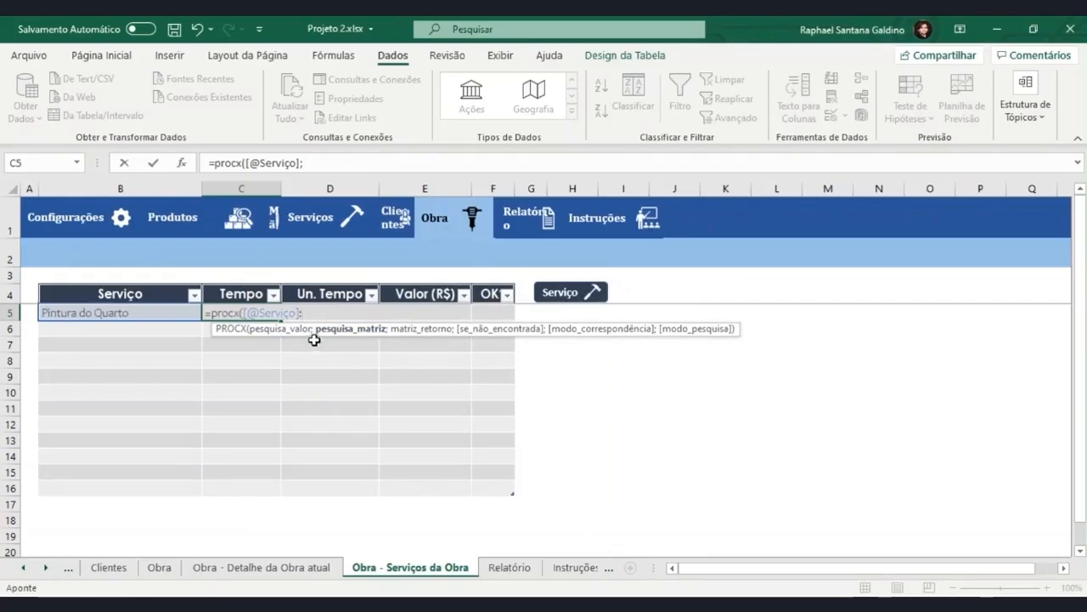
left_click_drag(306, 312, 159, 327)
key("BackSpace")
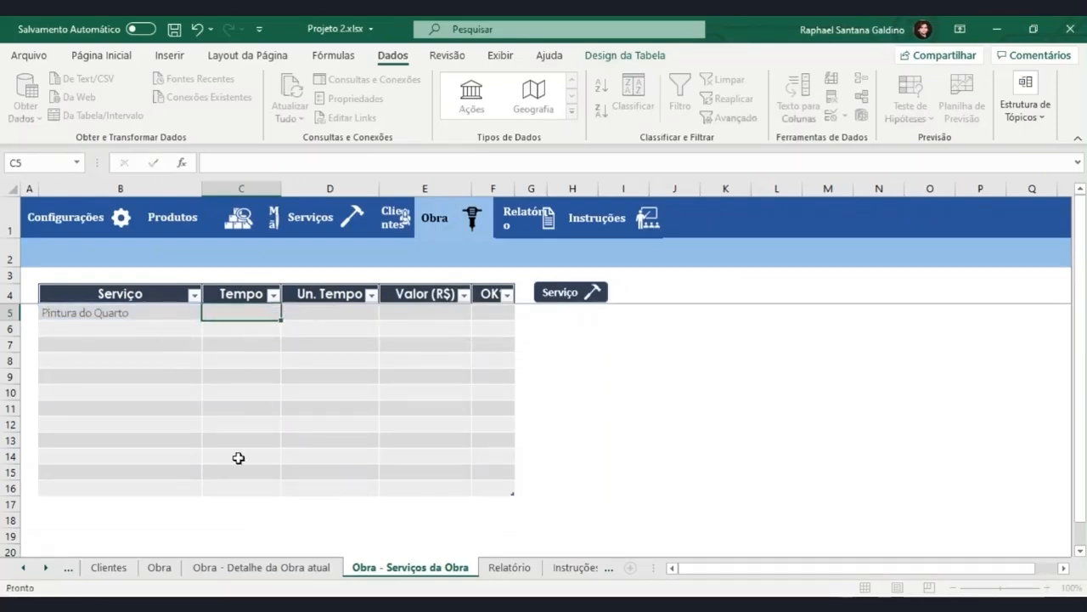
key("Escape")
Rename the registered services table on the Serviço sheet as Tabela_Cad_Serviço.
left_click(75, 571)
left_click(75, 574)
left_click(74, 574)
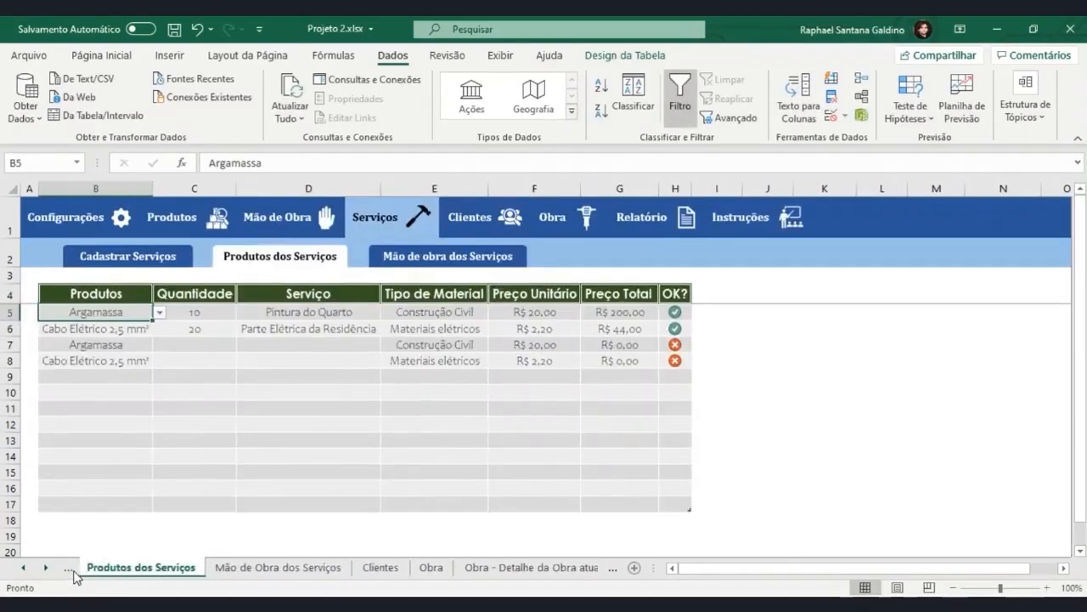
left_click(75, 574)
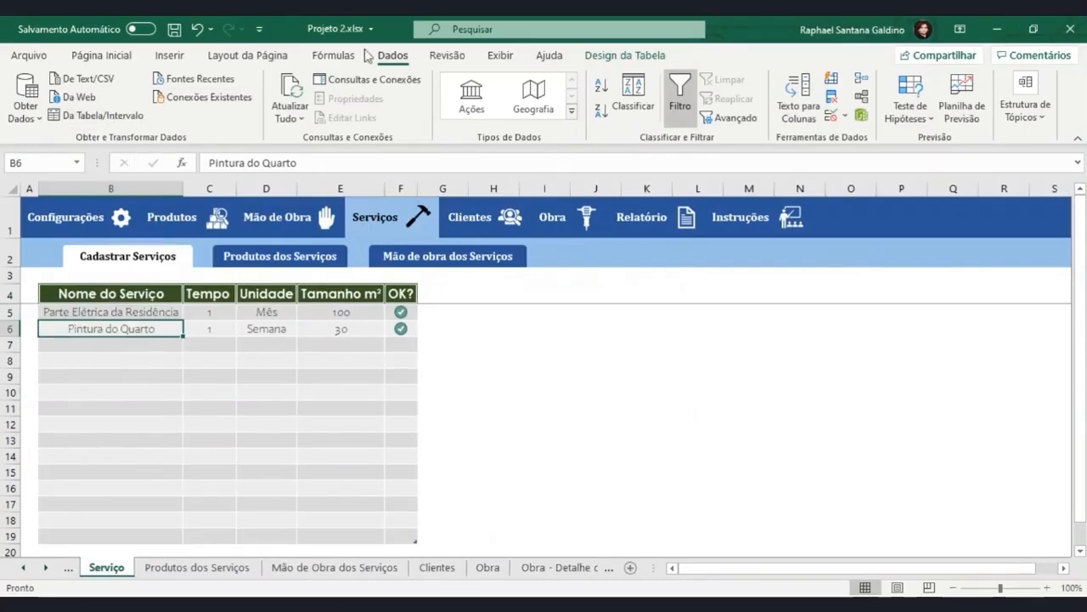
left_click(626, 55)
double_click(61, 100)
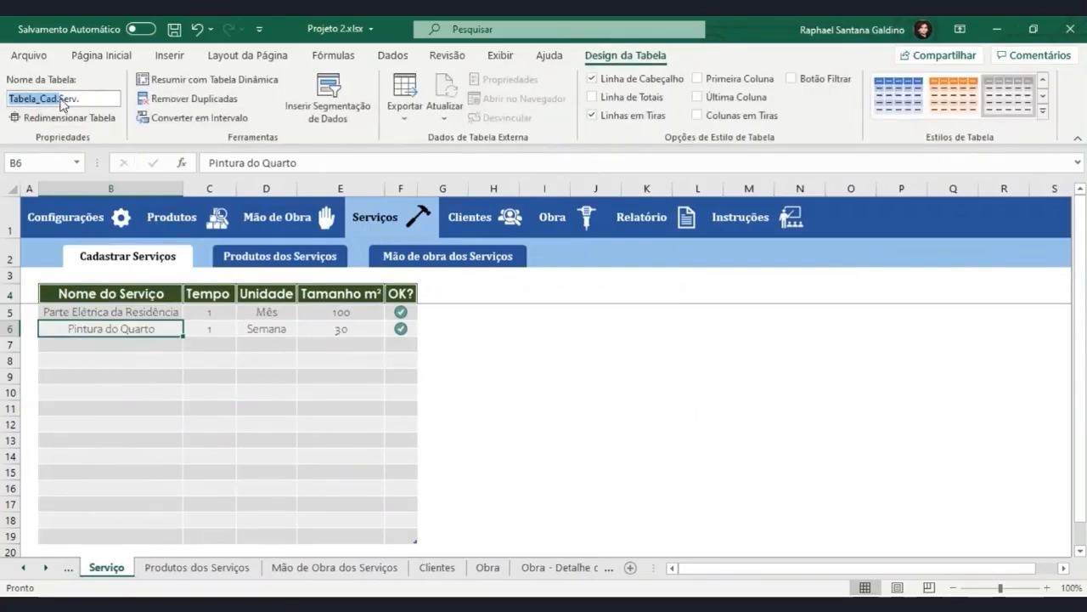
left_click(60, 99)
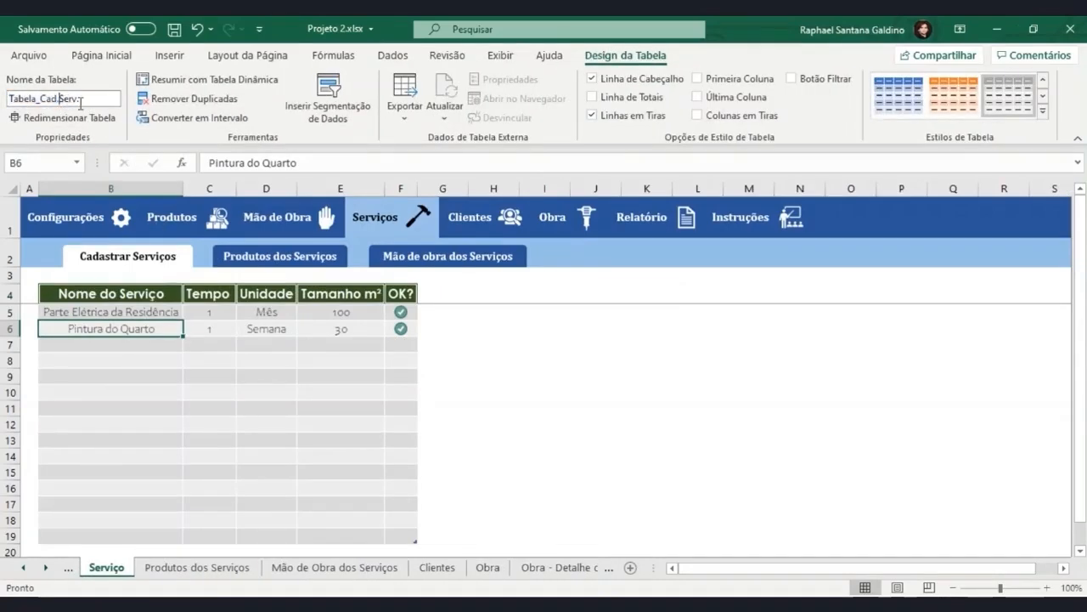
type("_")
left_click(561, 567)
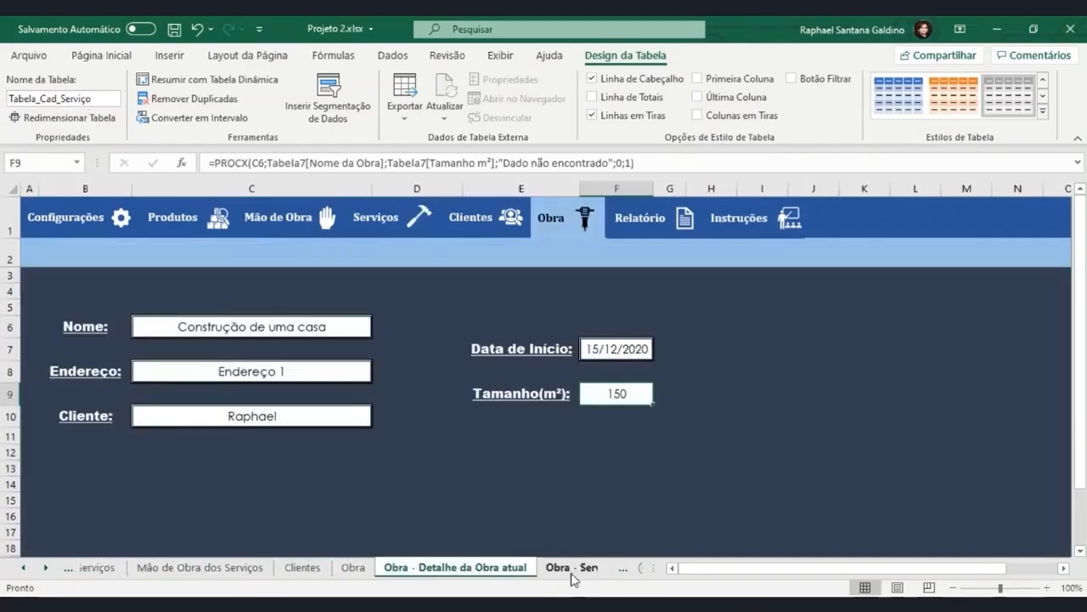
left_click(566, 575)
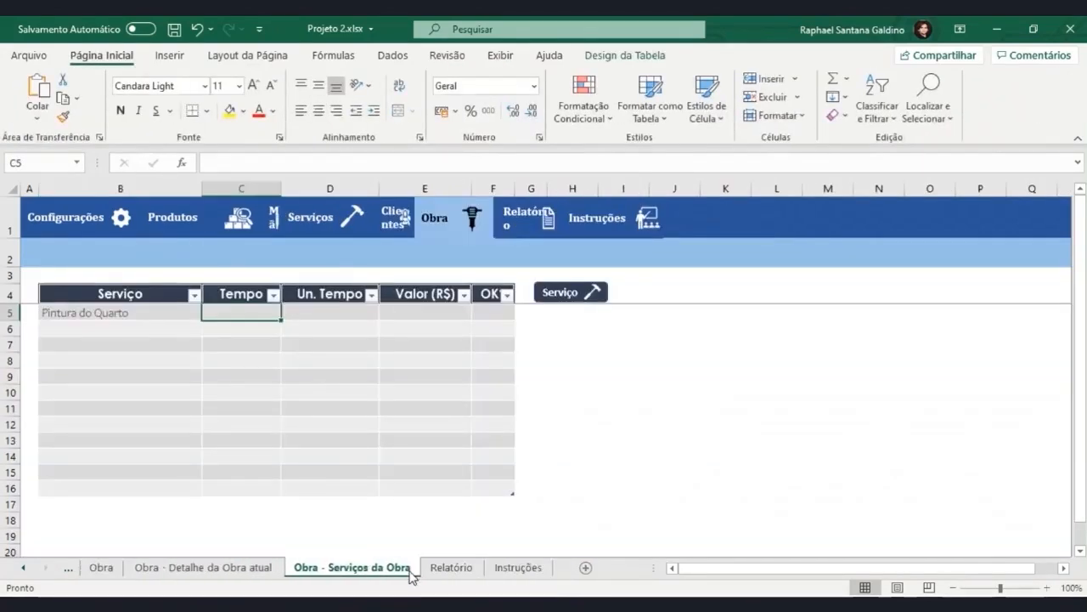
type("=procx")
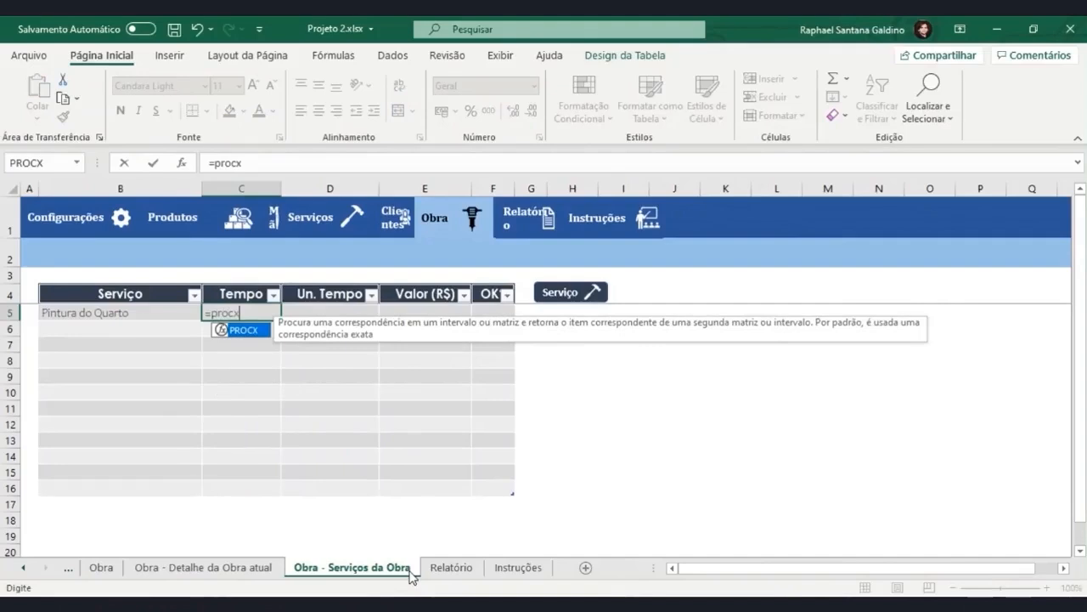
type("(")
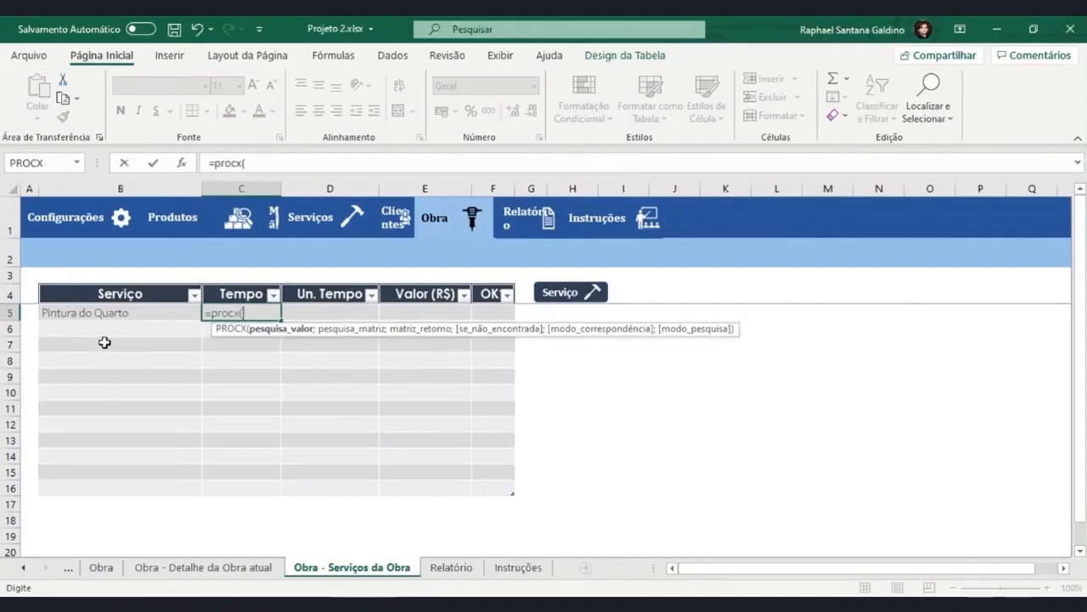
left_click(108, 316)
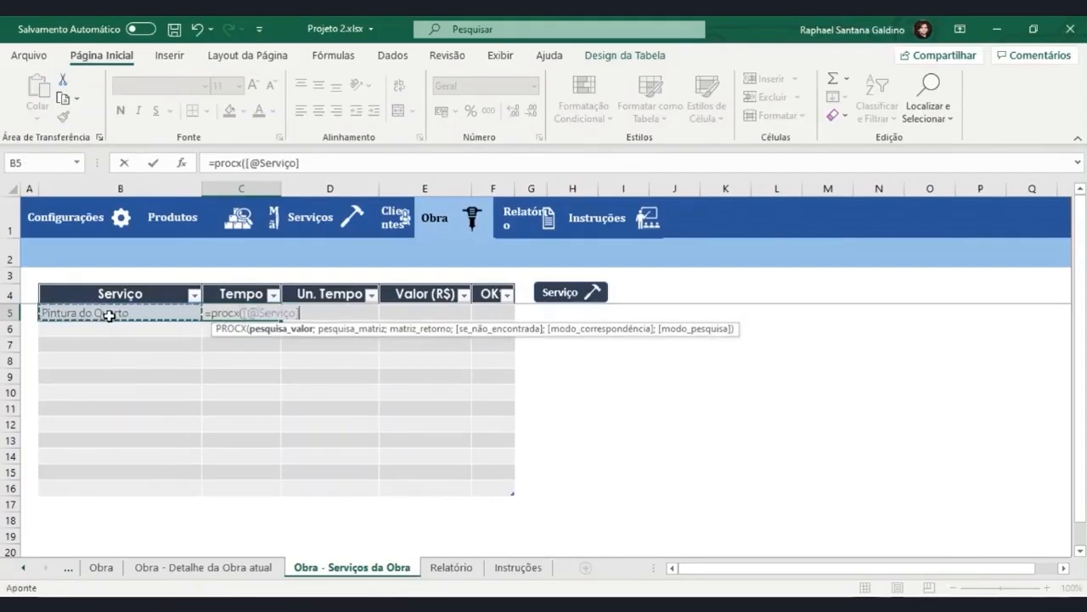
type(";tab")
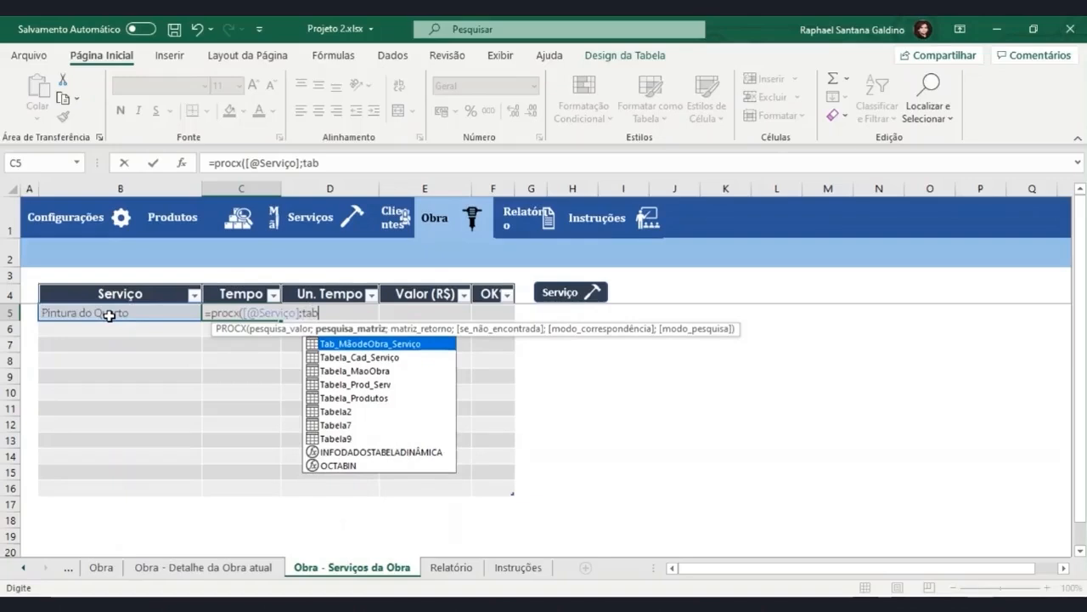
Set the formula's lookup array to Tabela_Cad_Serviço[Nome do Serviço].
key("Down")
key("Tab")
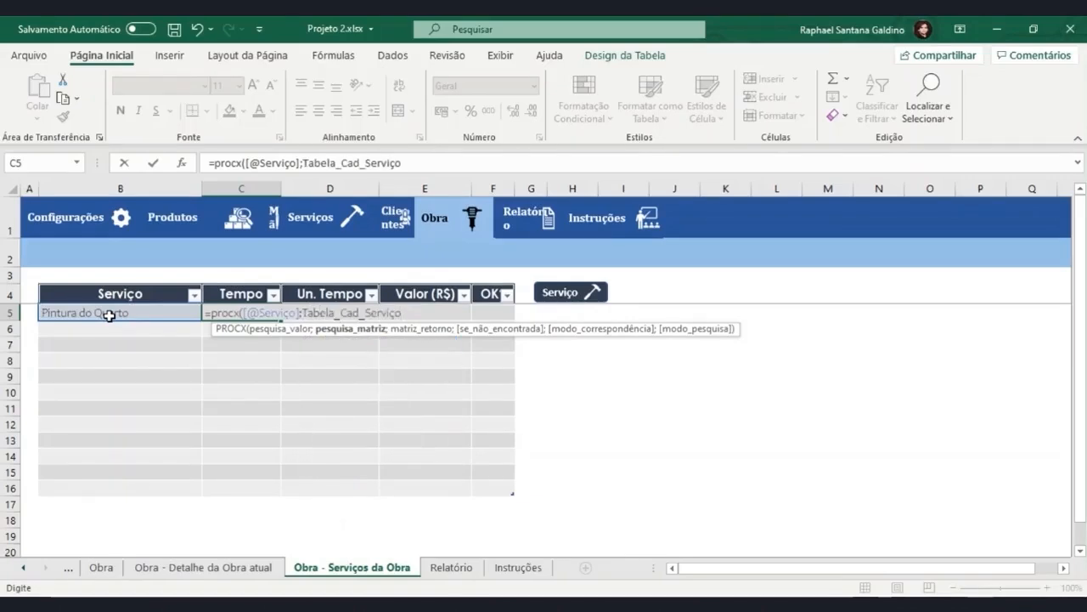
type("[")
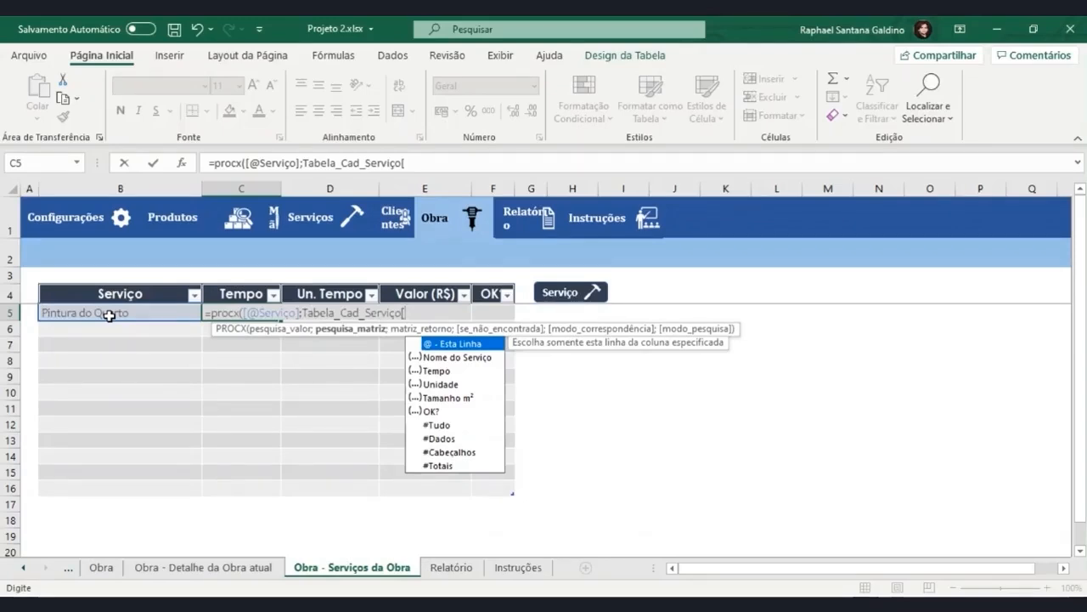
key("Down")
key("Down")
key("Tab")
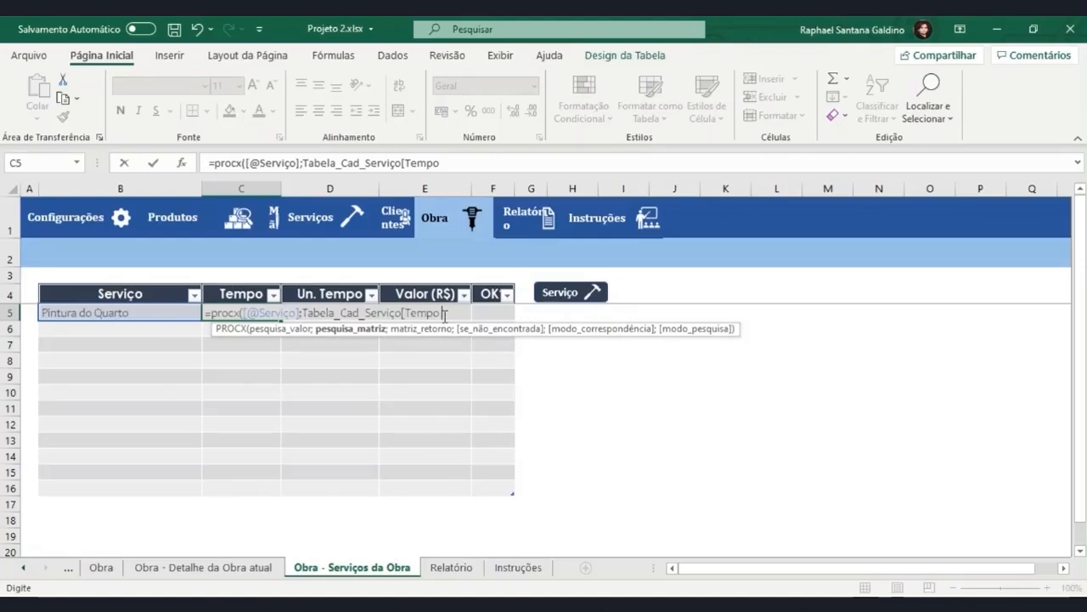
key("BackSpace")
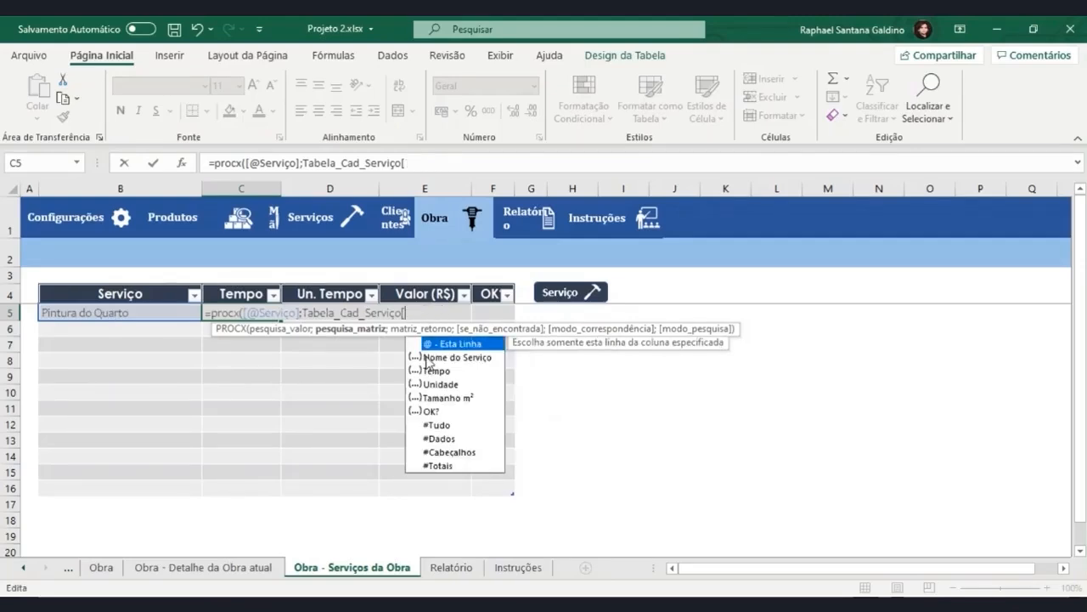
double_click(427, 358)
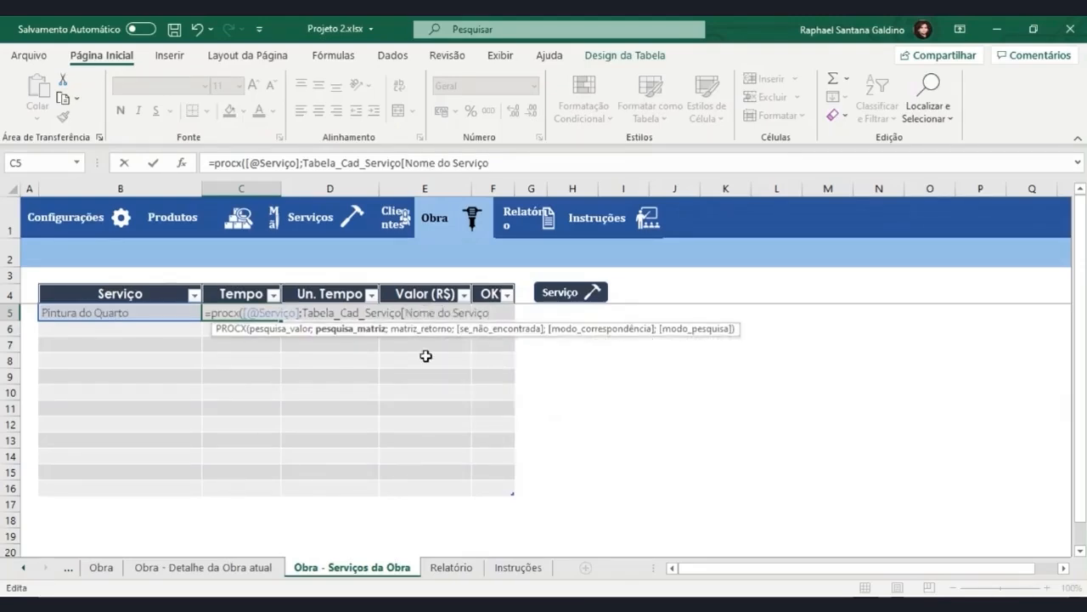
type("];")
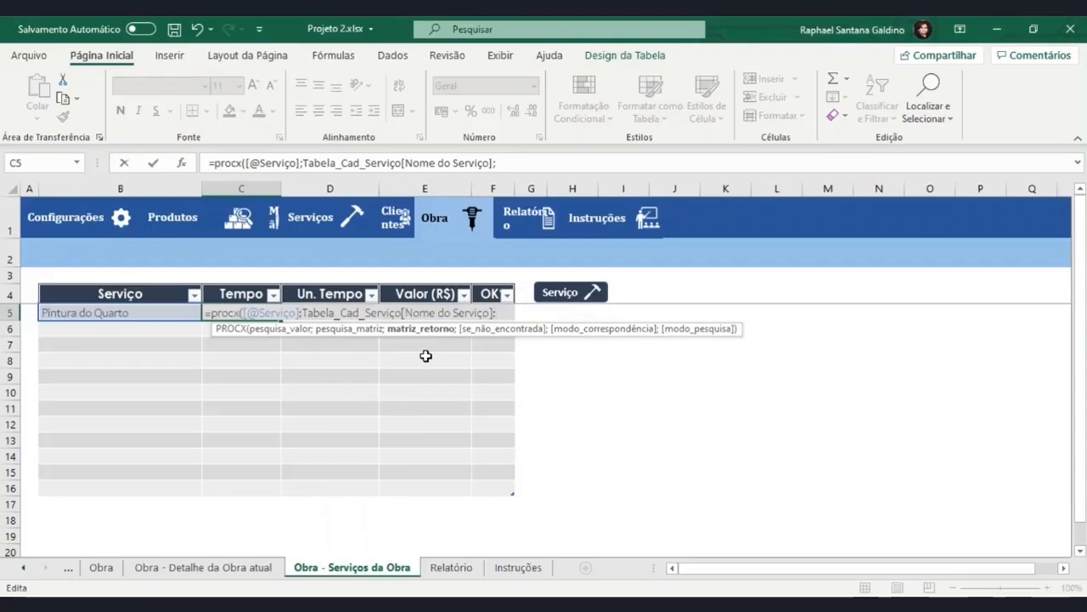
type("[")
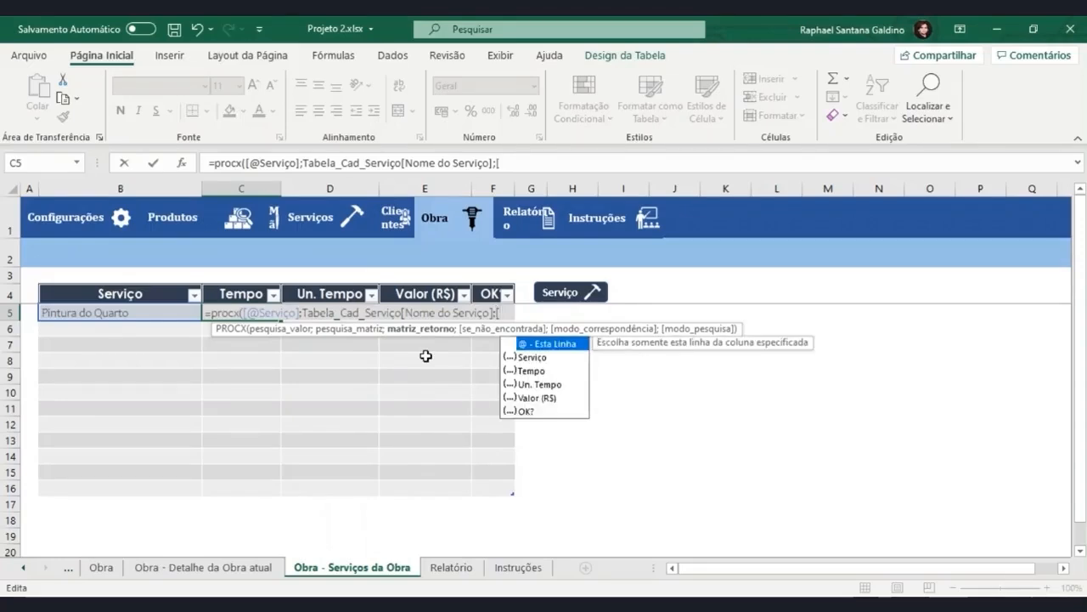
Add Tabela_Cad_Serviço[Tempo] as the return array, close the PROCX formula and try to enter it.
key("BackSpace")
type("tab")
key("Down")
key("Tab")
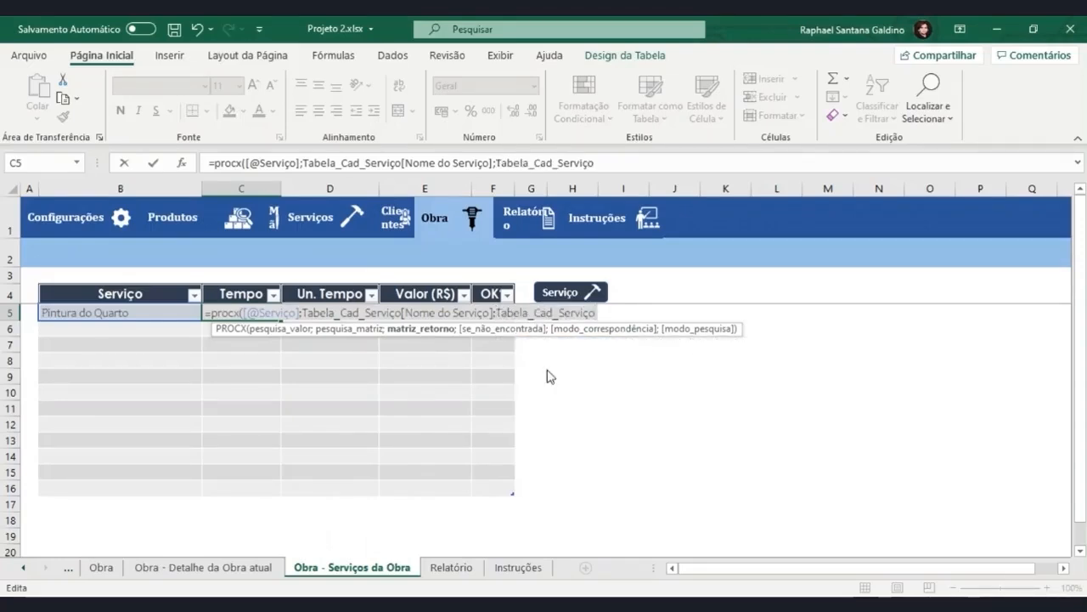
type("[tem")
key("Tab")
type("]")
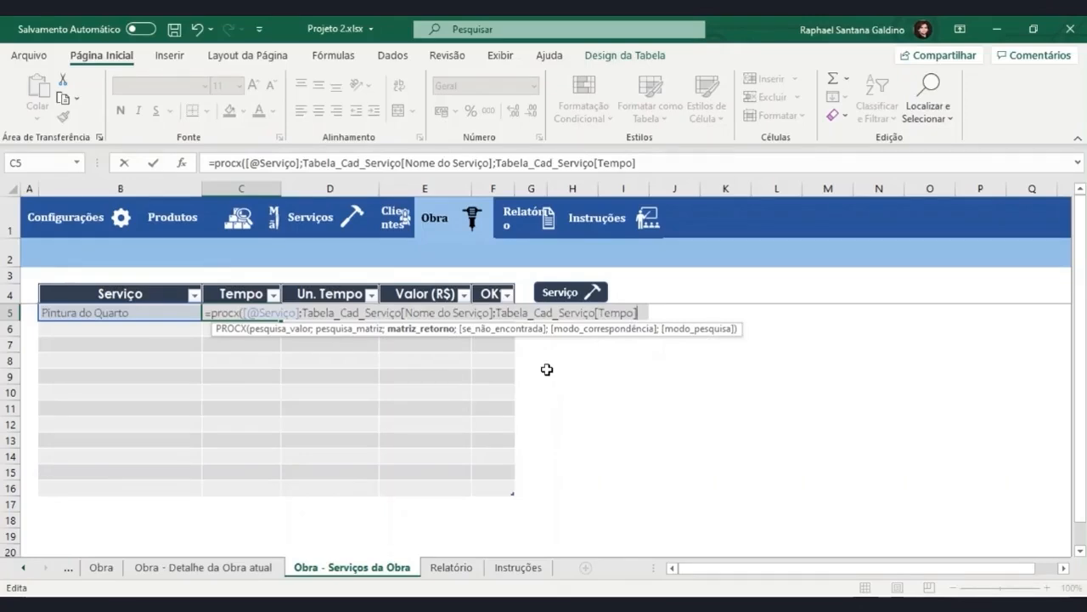
type(")")
key("Return")
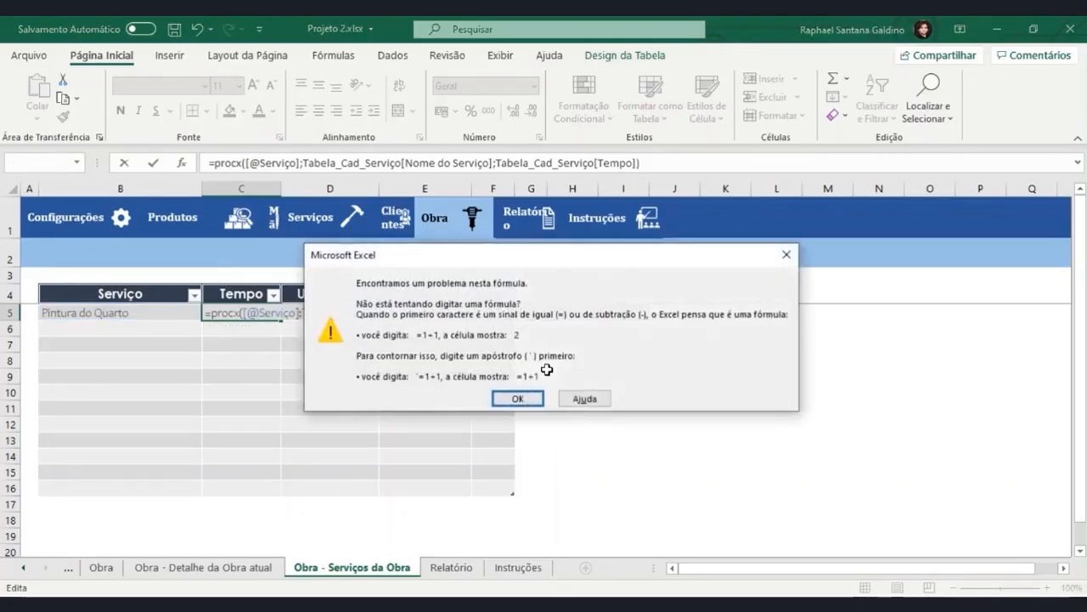
left_click(517, 399)
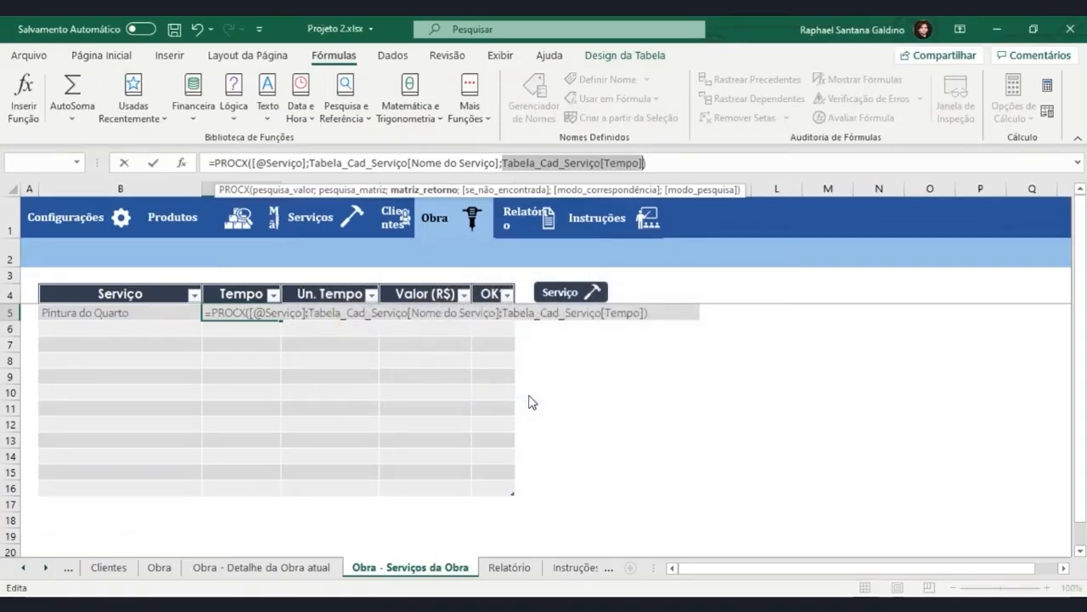
Change the return array of the PROCX formula in C5 to Tabela_Cad_Serviço[Unidade] and enter it.
left_click(645, 312)
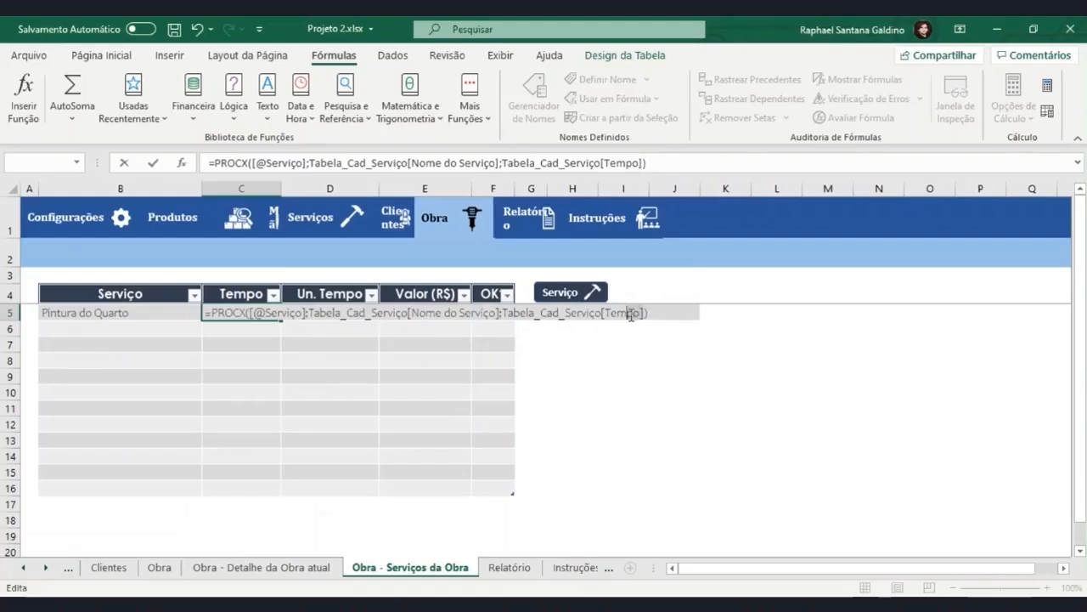
left_click(602, 314)
key("BackSpace")
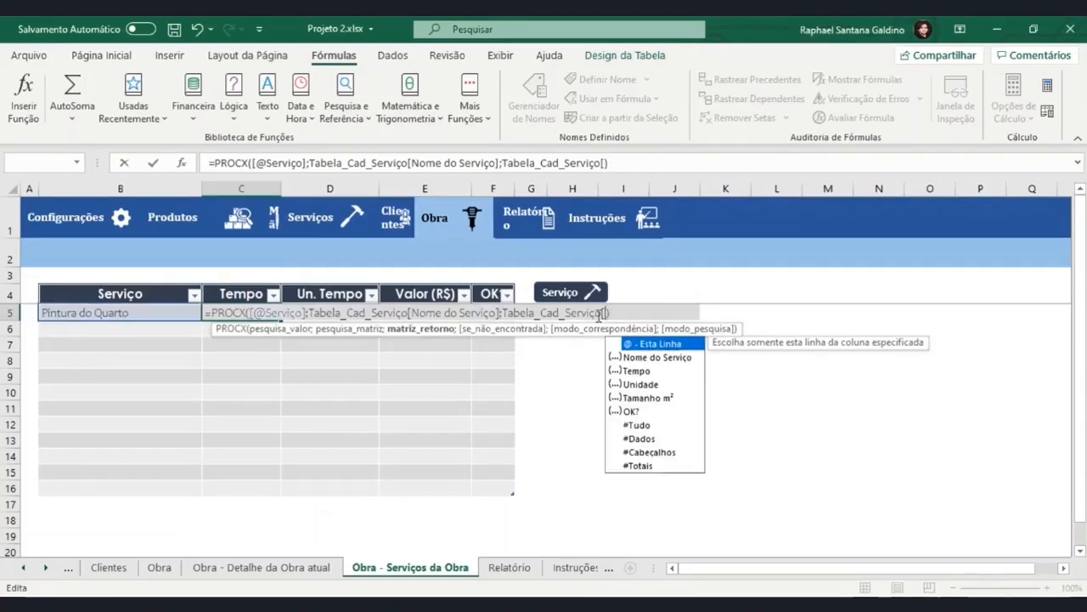
key("Down")
key("Down")
key("Down")
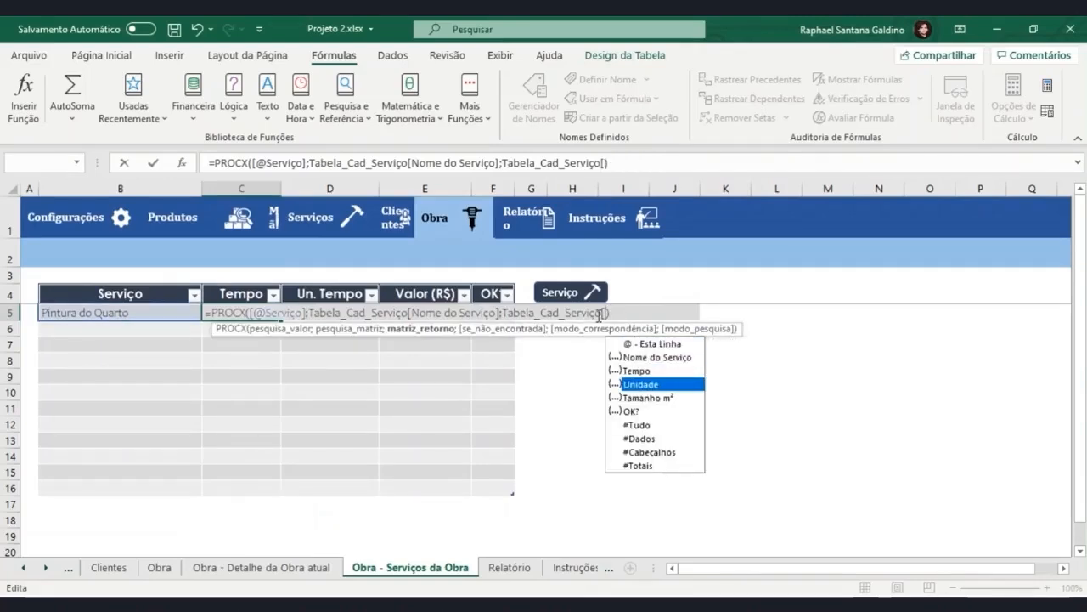
key("Tab")
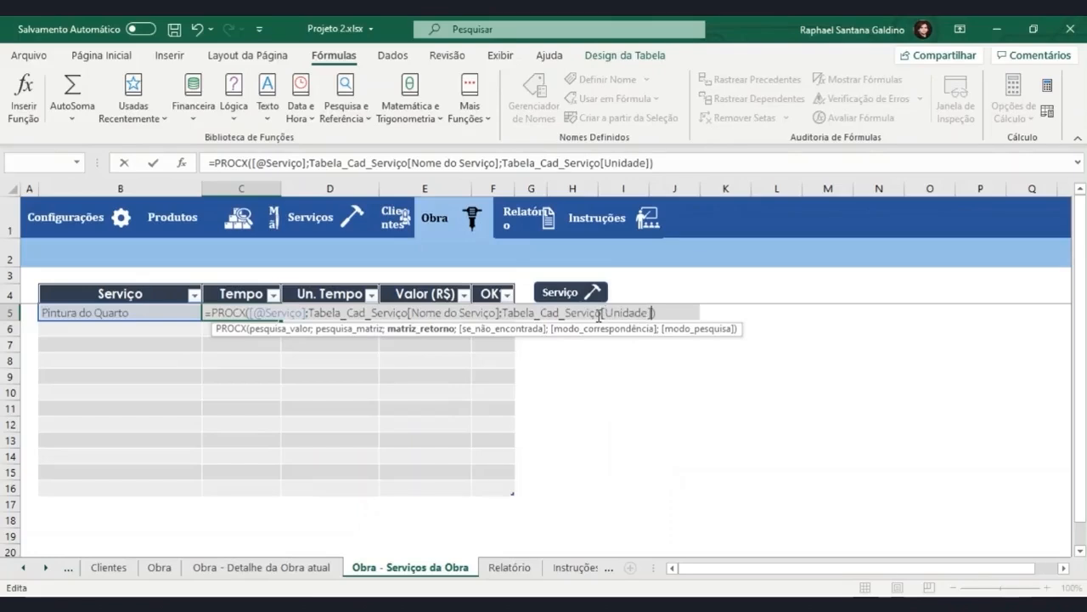
key("Return")
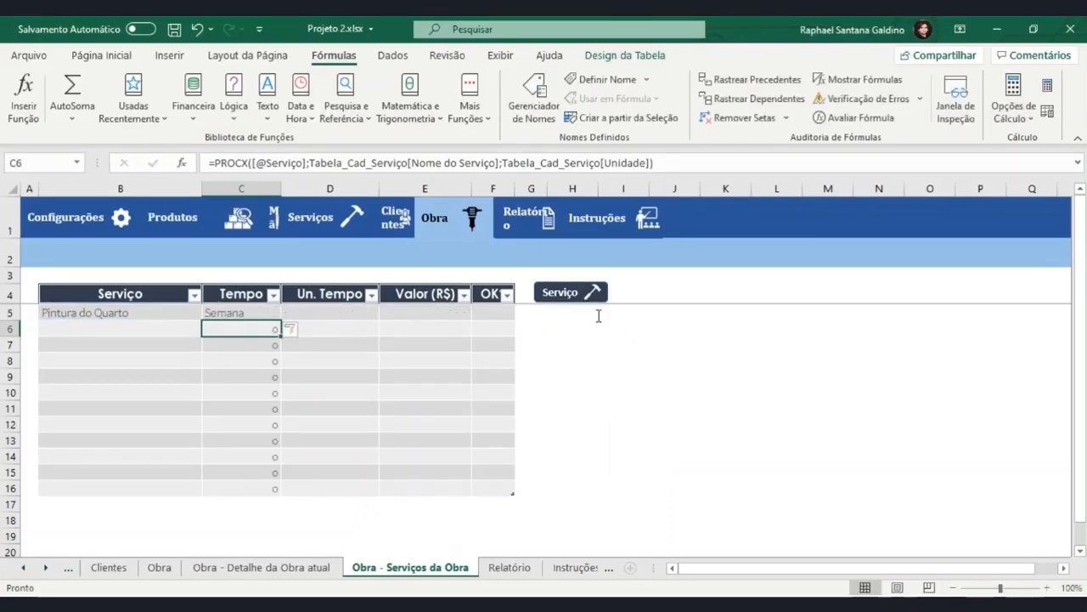
Change the return array of the PROCX formula in C5 to Tabela_Cad_Serviço[[Tempo ]] and enter it.
double_click(261, 311)
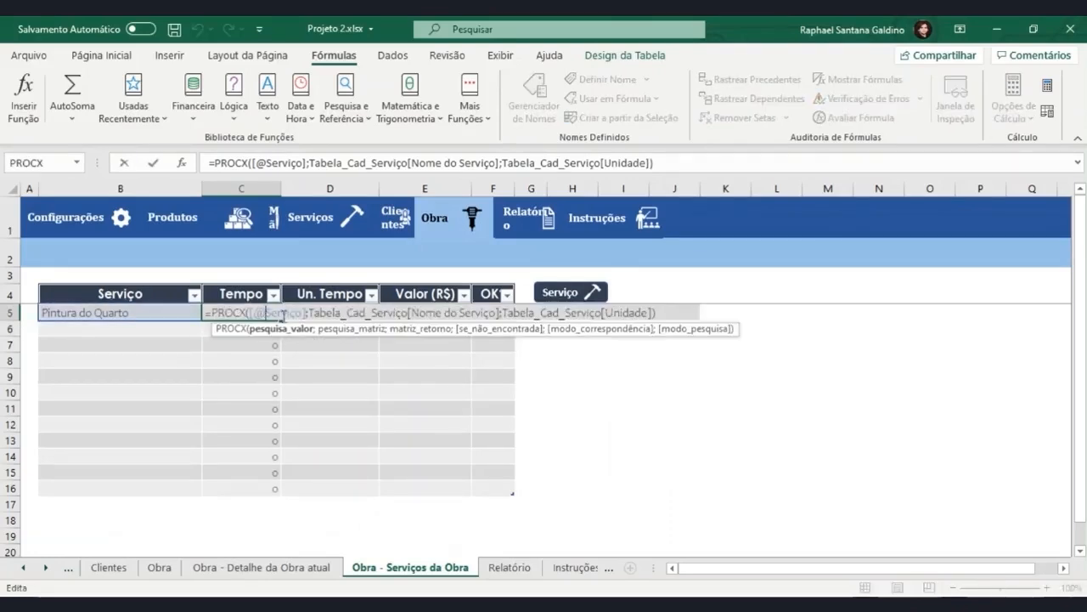
double_click(606, 313)
type("Tempo")
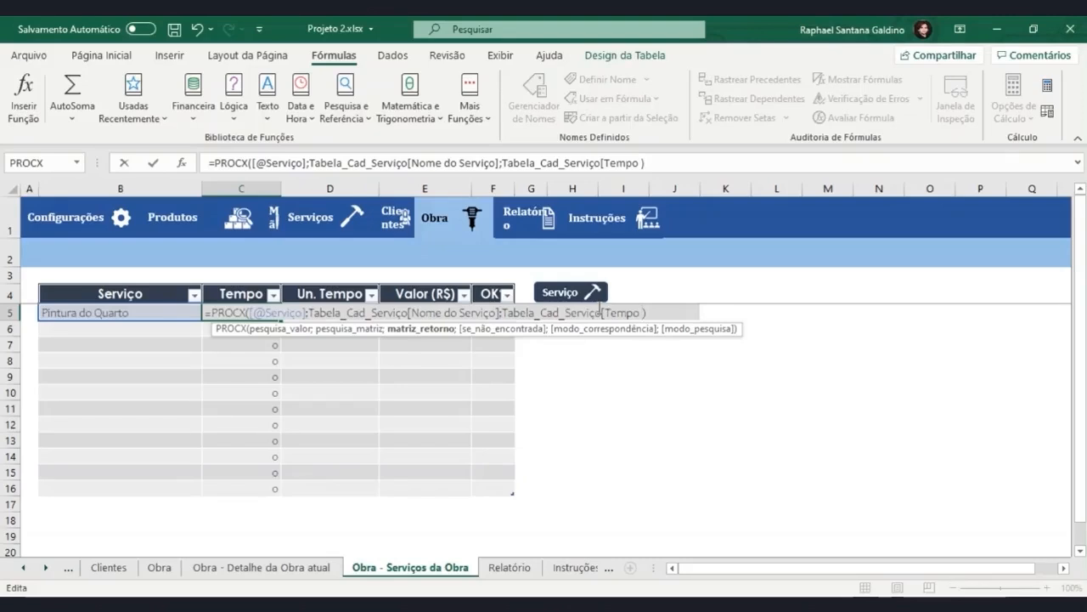
type("]")
key("Return")
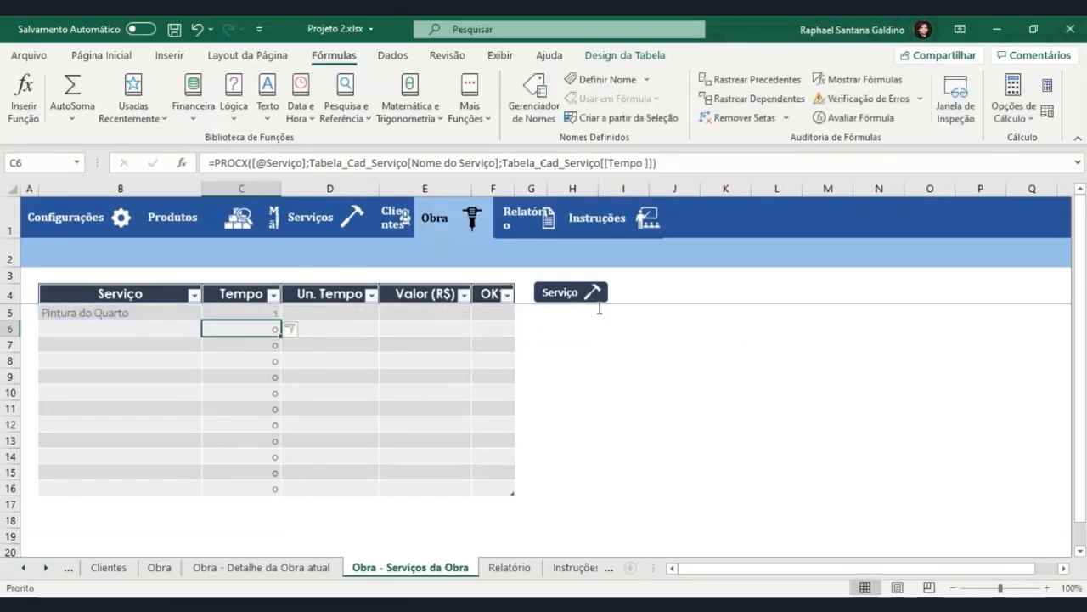
left_click(250, 313)
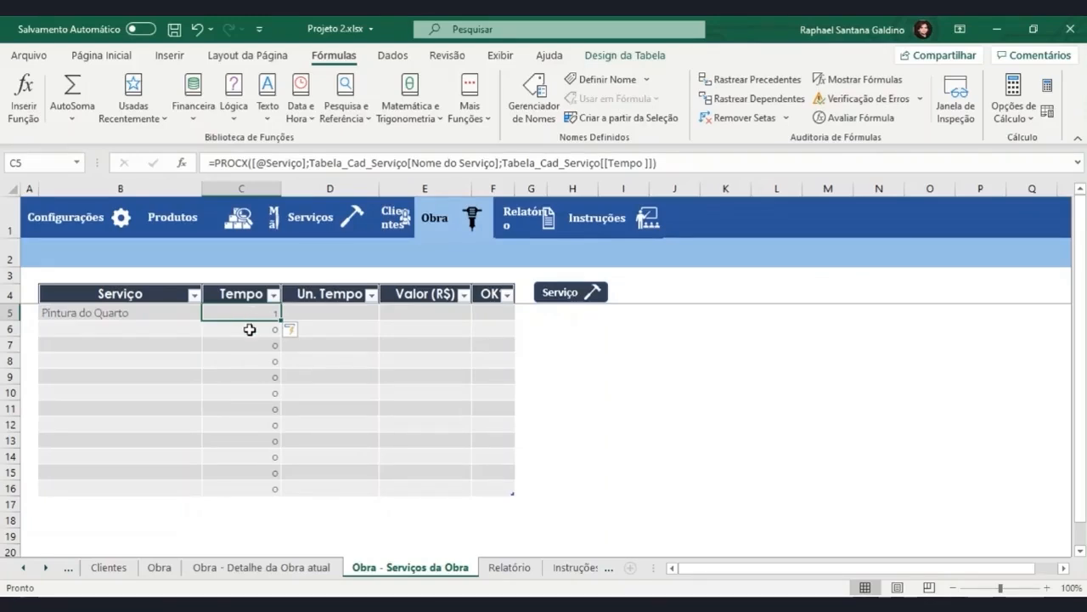
left_click(294, 313)
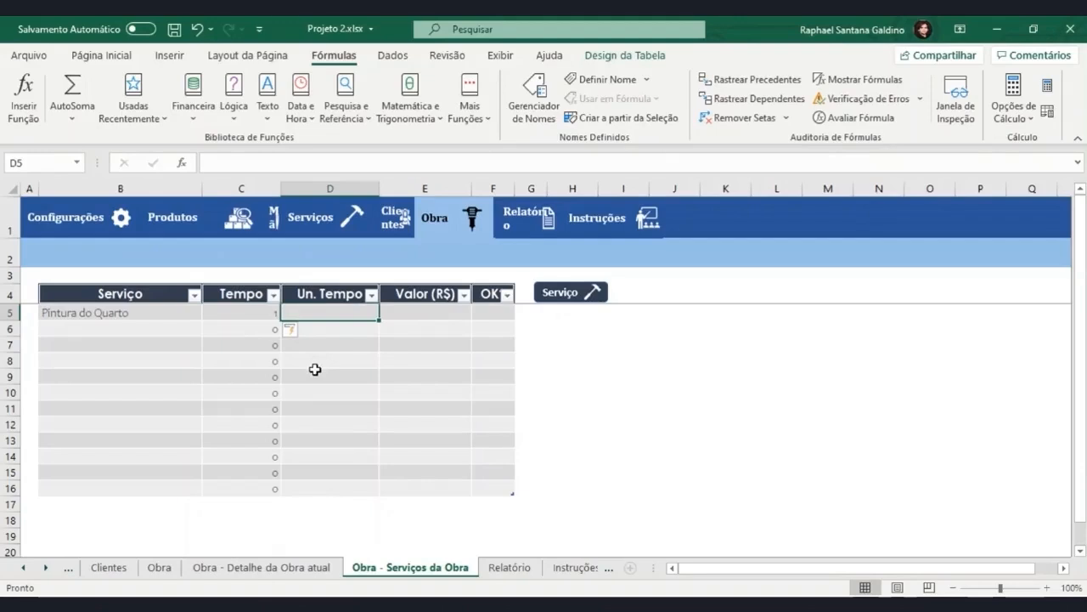
type("=")
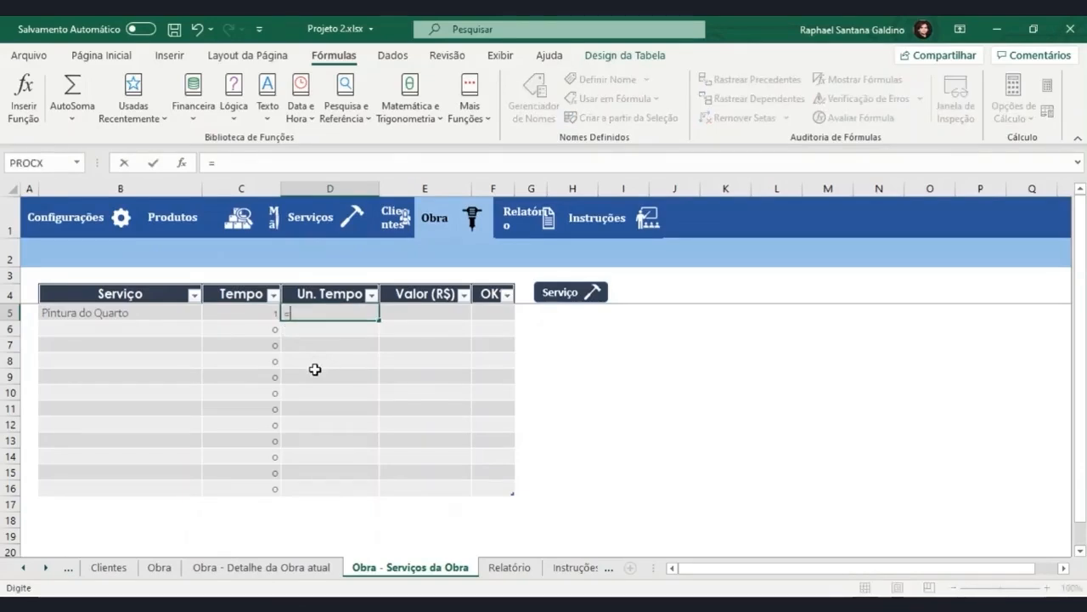
key("Escape")
Copy the PROCX formula from C5 into D5 and change its return array to Tabela_Cad_Serviço[Unidade].
key("Left")
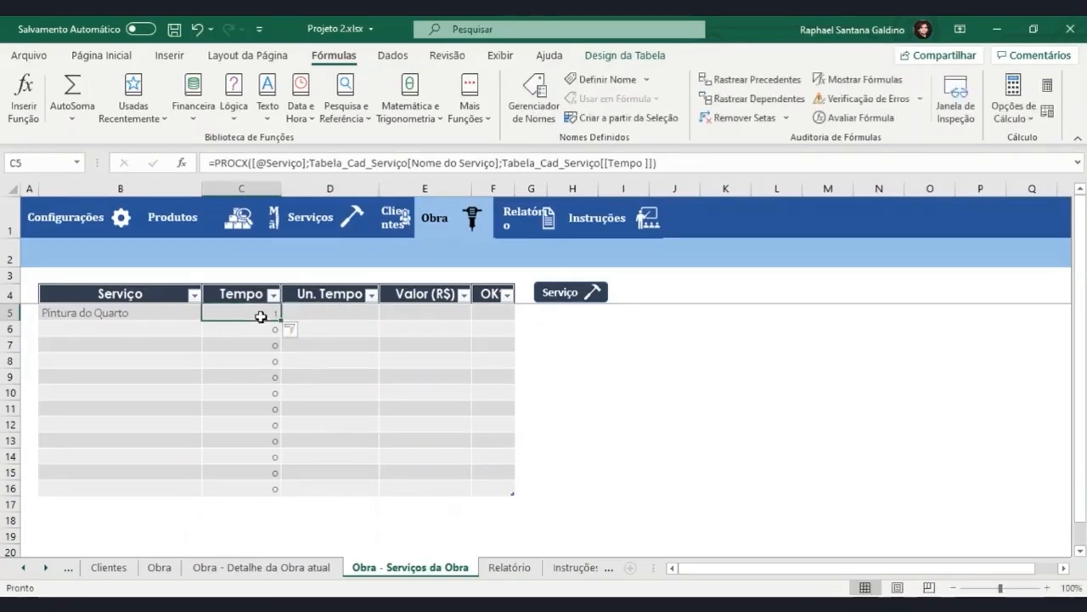
left_click_drag(660, 162, 372, 158)
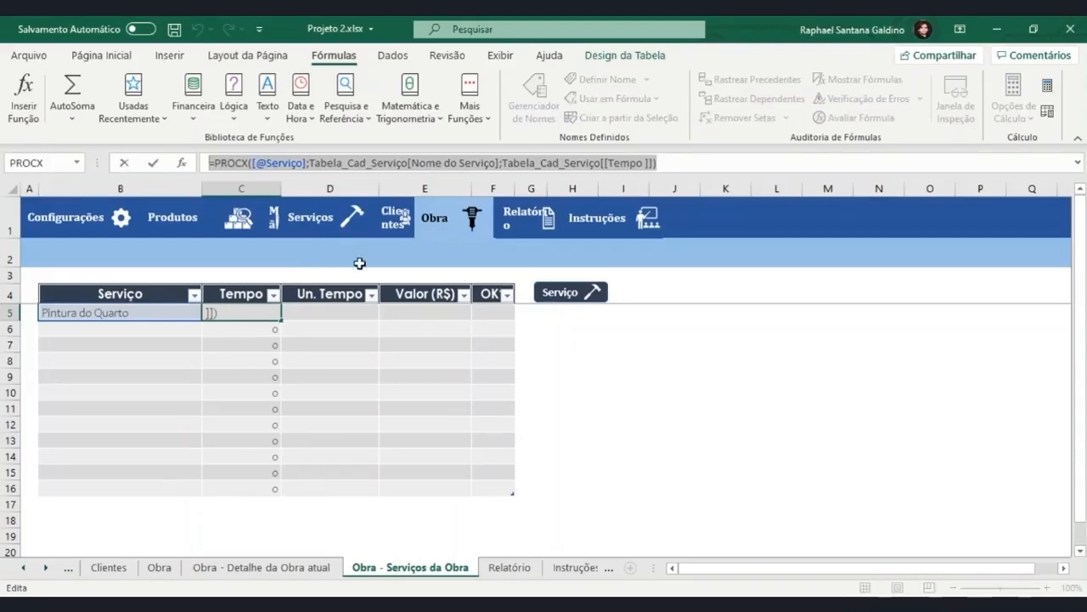
left_click(339, 314)
type("=PROCX([@Serviço];Tabela_Cad_Serviço[Nome do Serviço];Tabela_Cad_Serviço[[Tempo ]])")
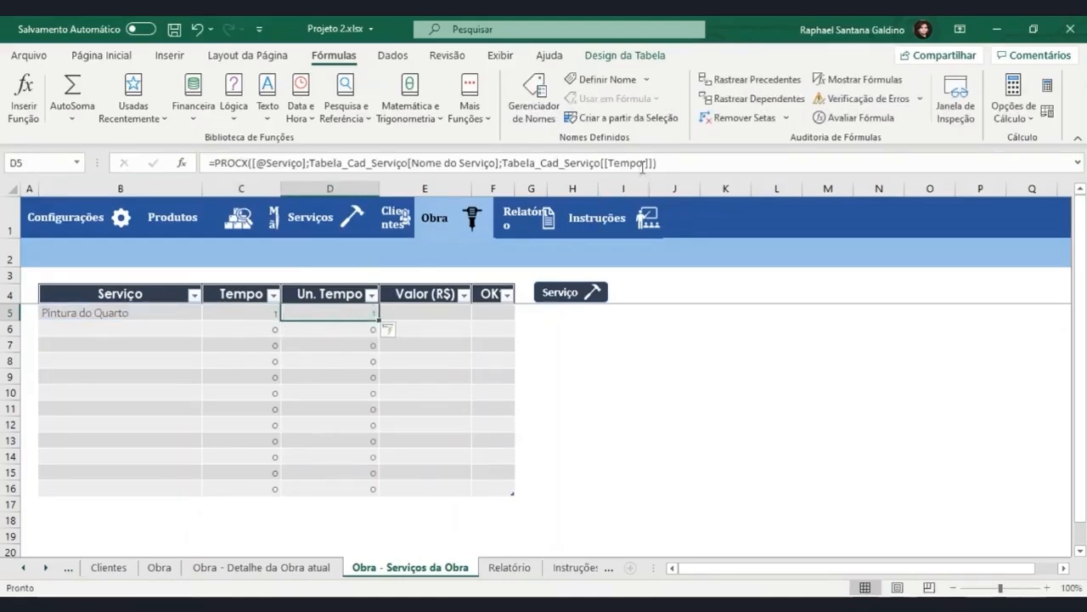
left_click_drag(647, 162, 609, 161)
type("Unidade")
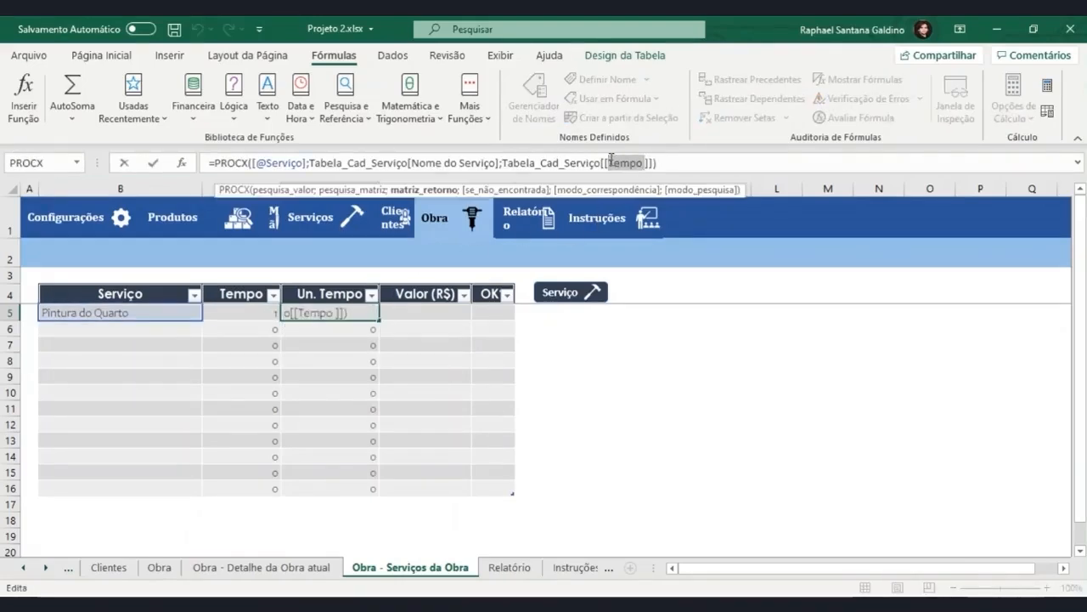
key("Return")
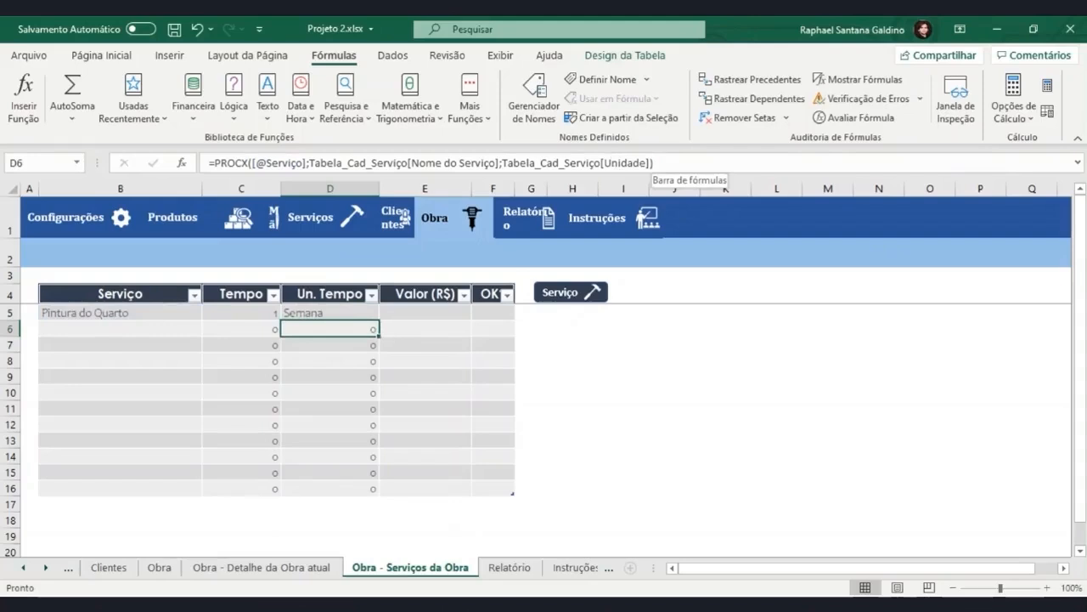
Start a SOMASE formula in cell E5 of the Valor (R$) column with Tabela_Prod_Serv[Serviço] as the range.
left_click(435, 316)
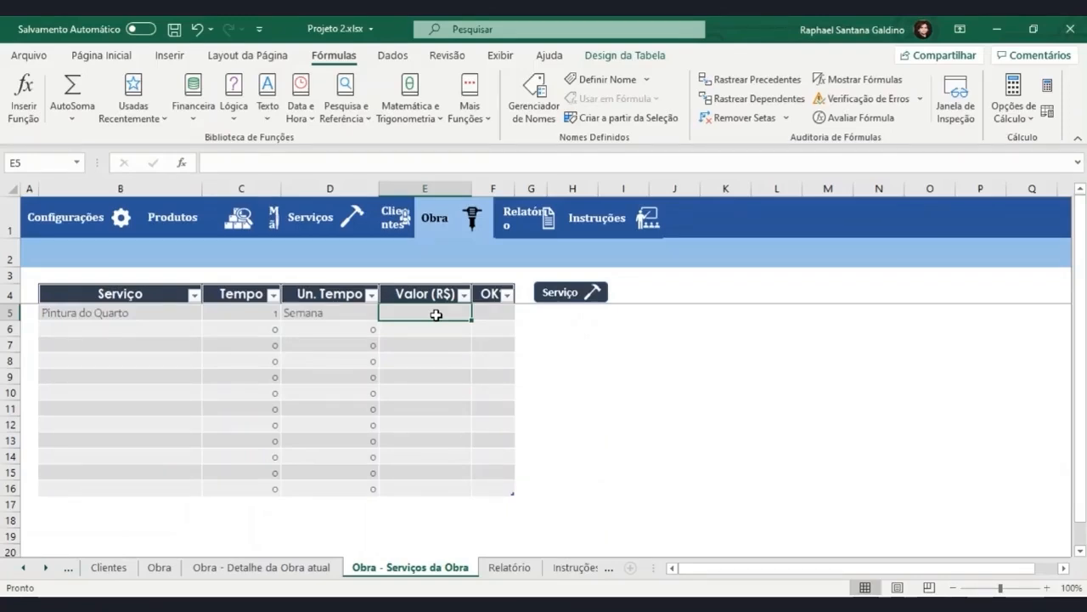
double_click(452, 313)
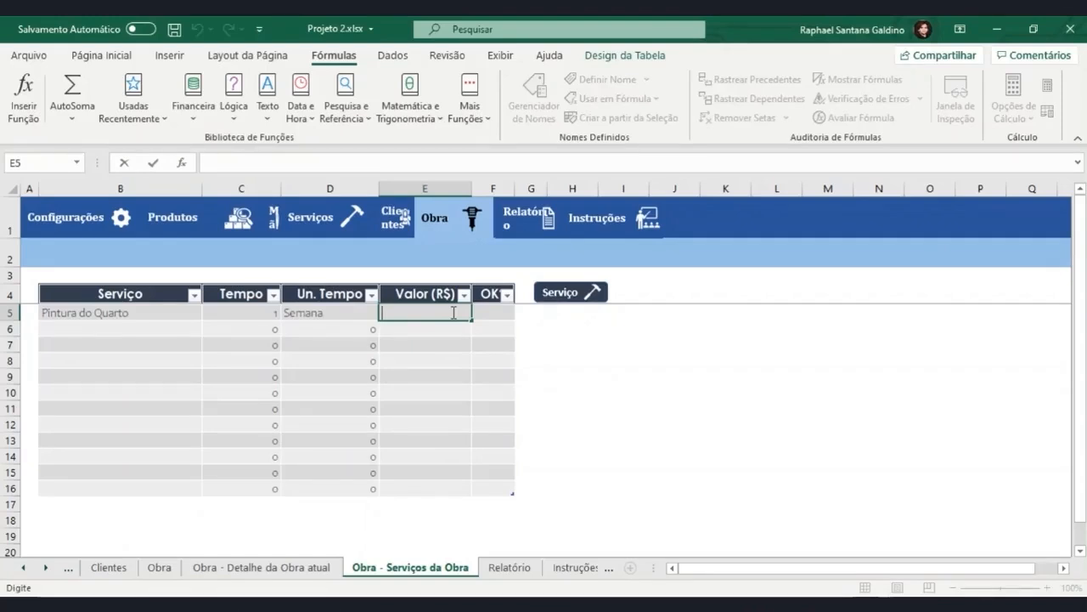
type("=soma")
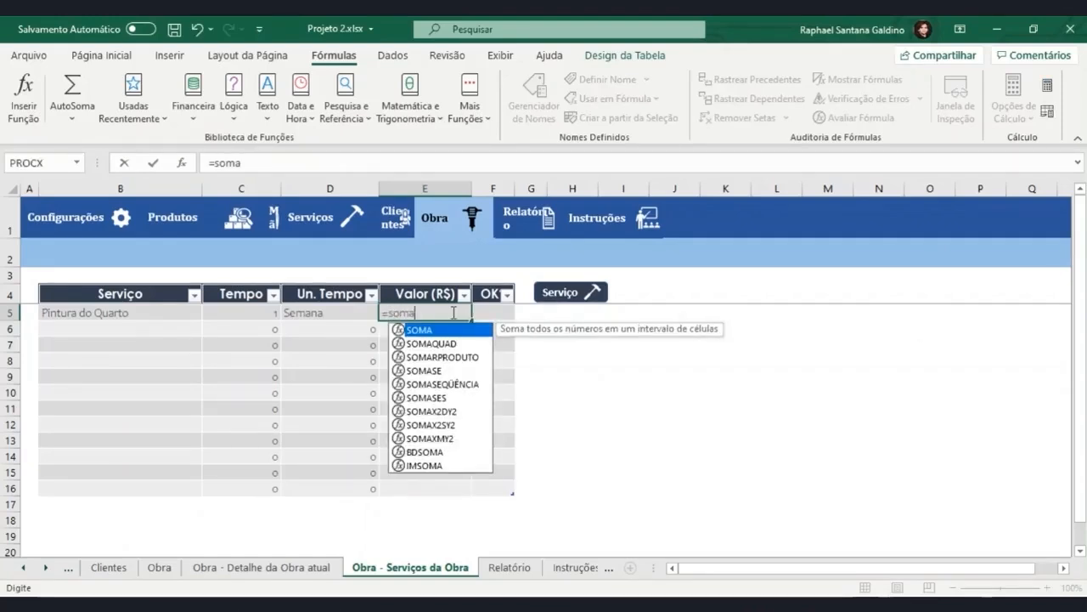
type("se(")
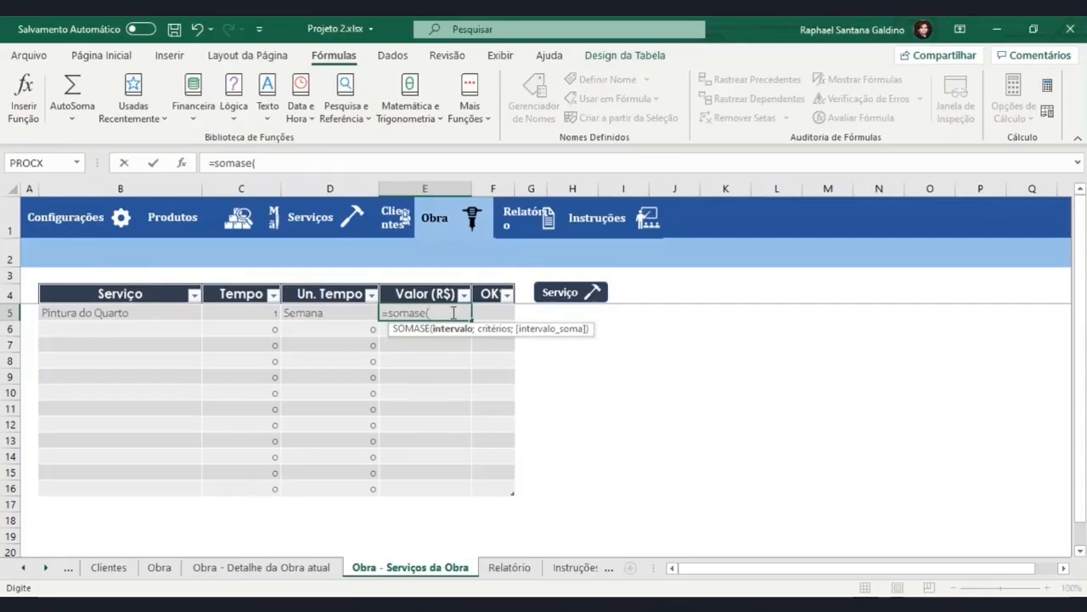
type("tabe")
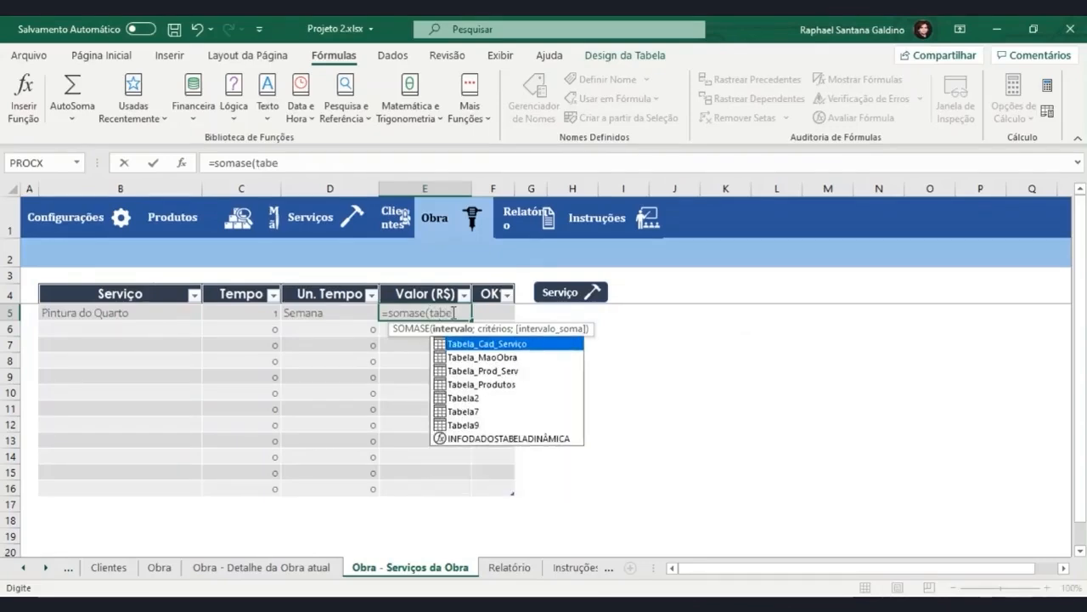
key("Down")
key("Down")
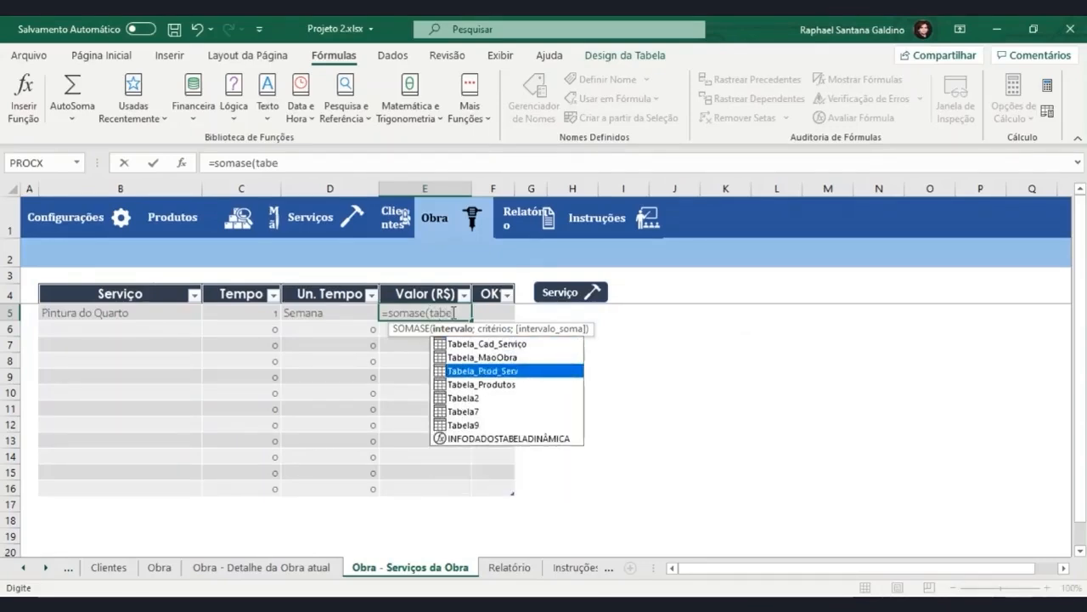
key("Tab")
type("[")
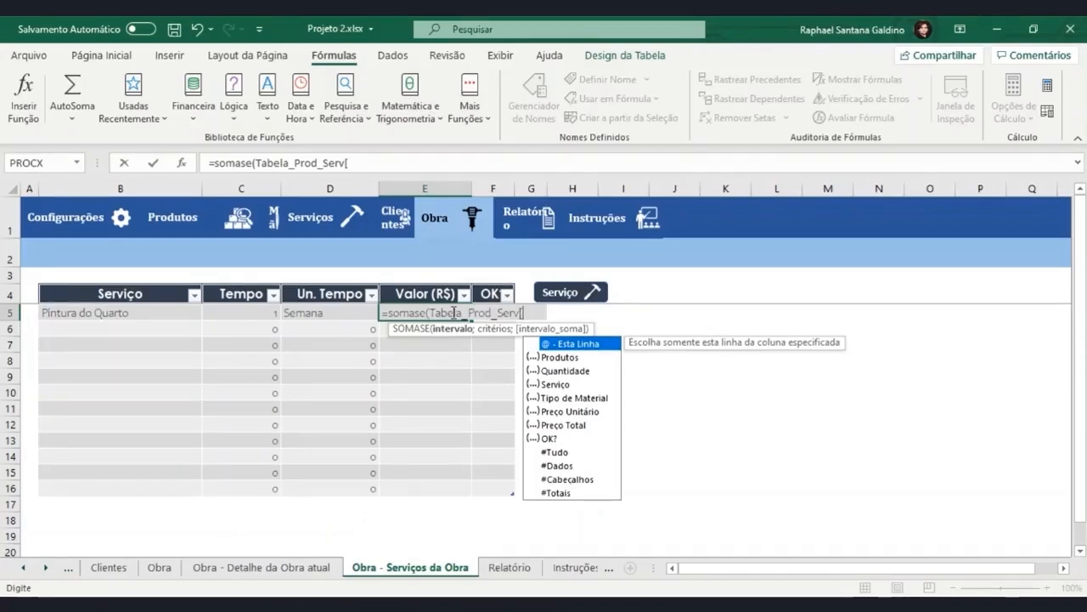
key("Down")
key("Down")
key("Down")
key("Tab")
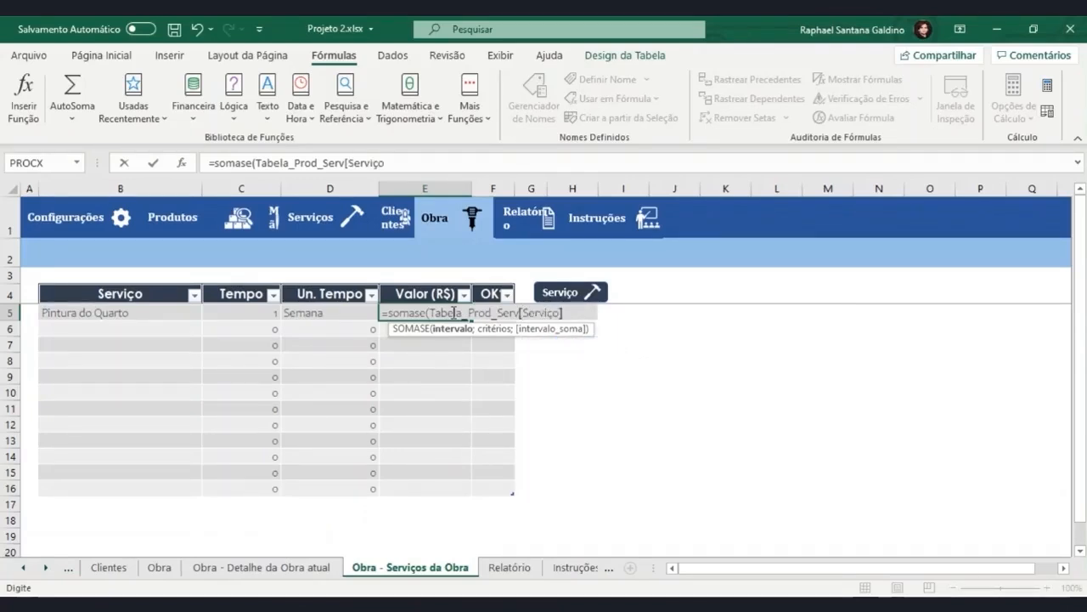
type(";")
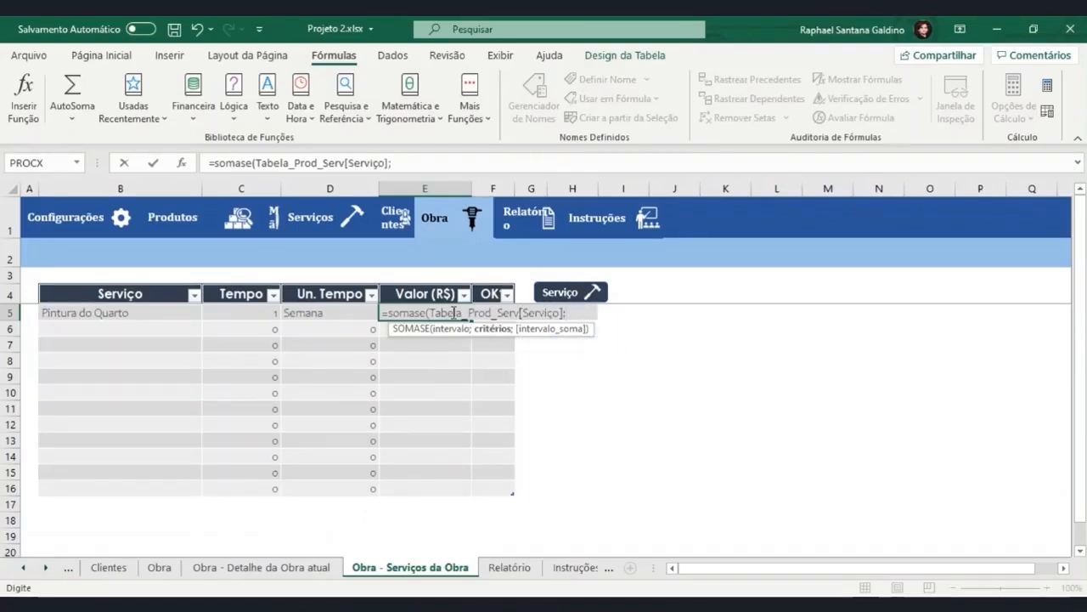
left_click(131, 314)
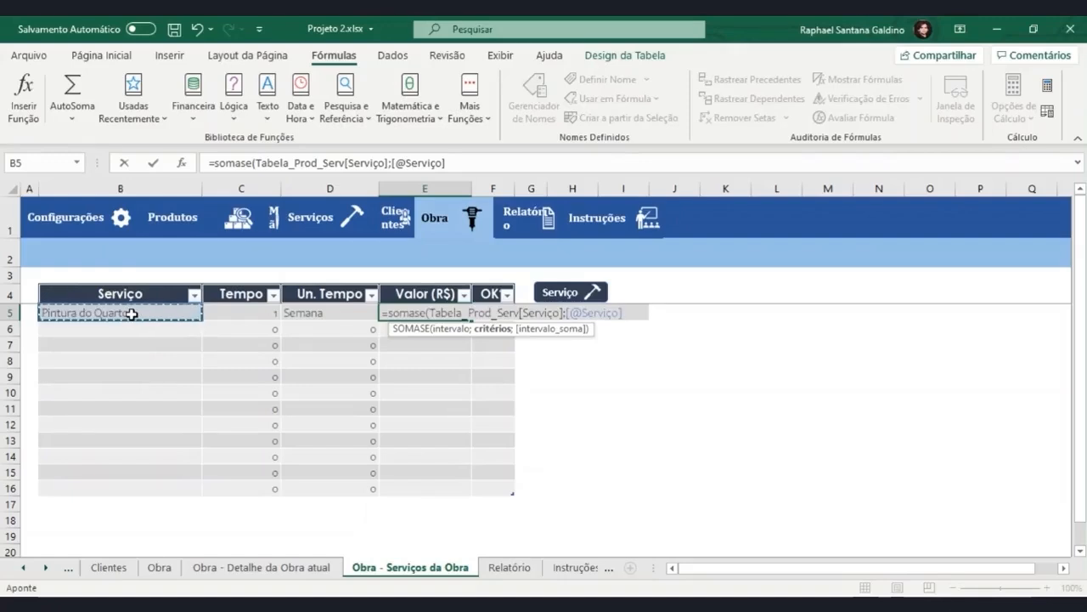
type(";")
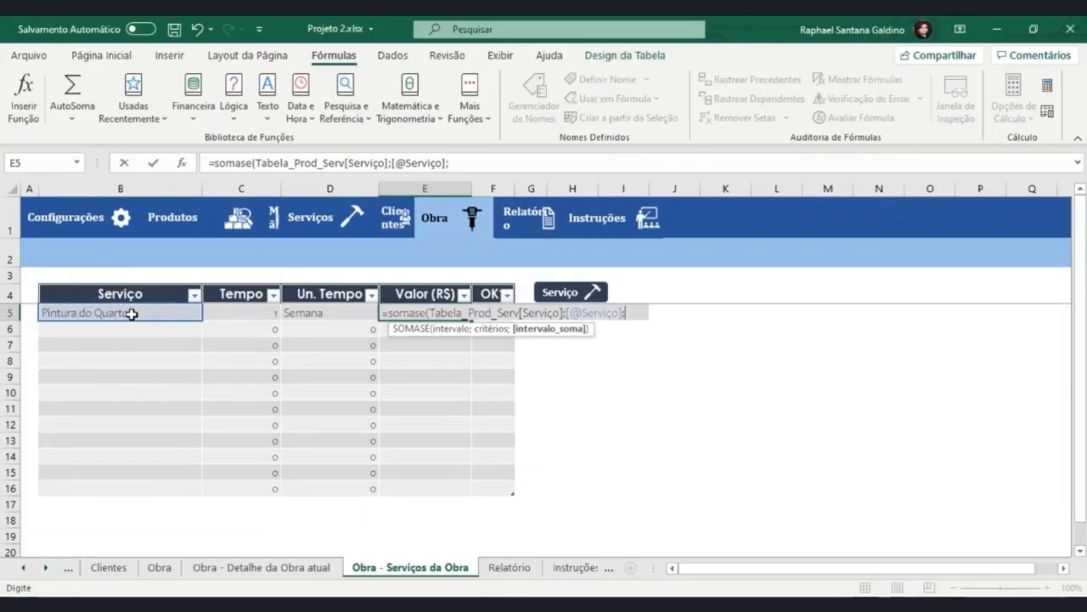
type("Tabela_pr")
key("Tab")
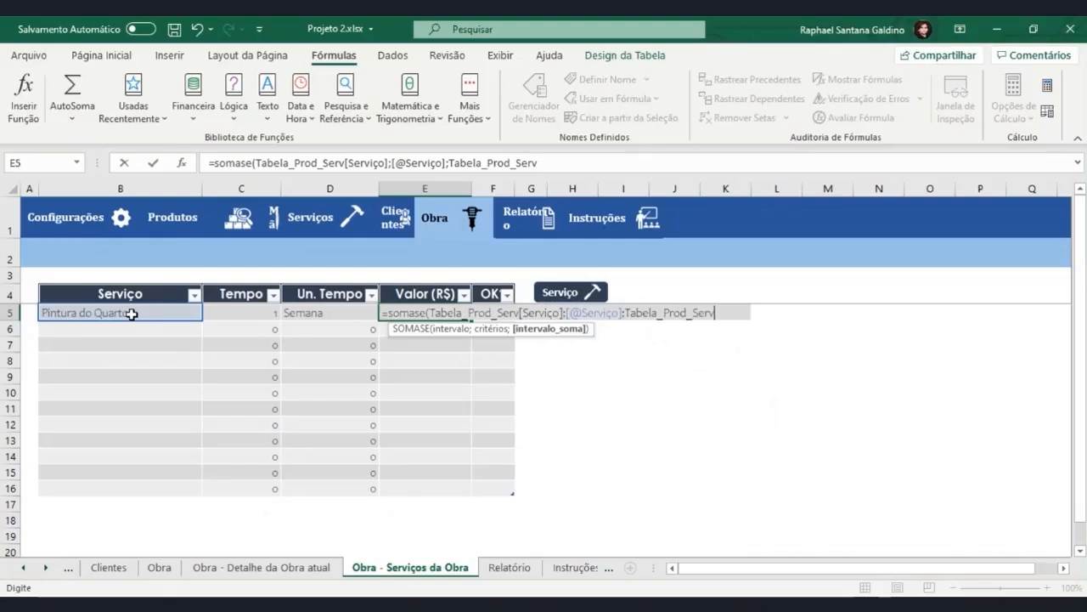
type("[")
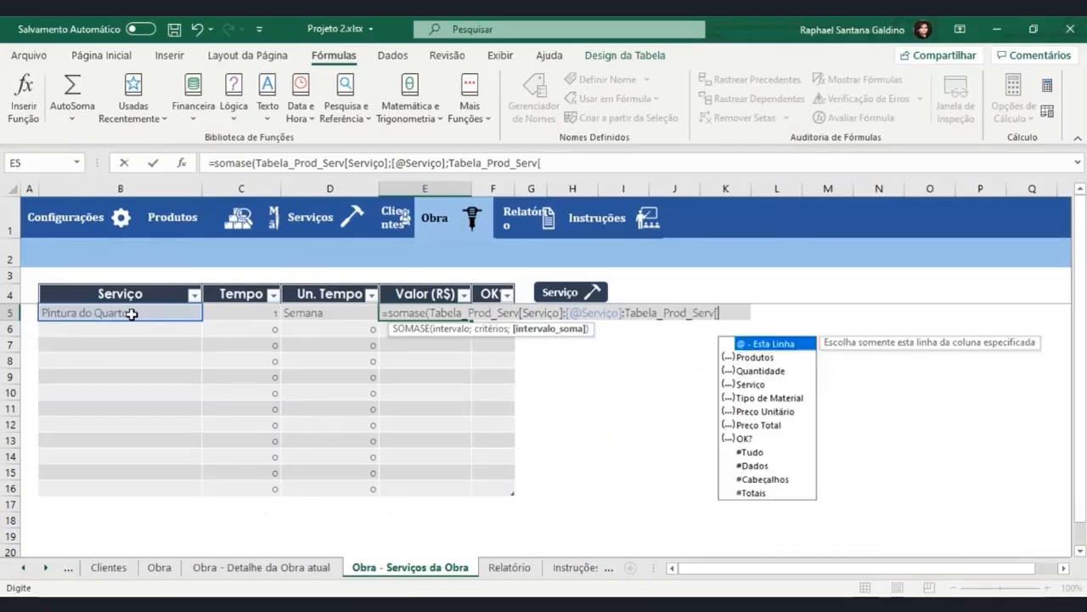
key("Down")
key("Down")
key("Down")
key("Down")
key("Down")
key("Down")
key("Tab")
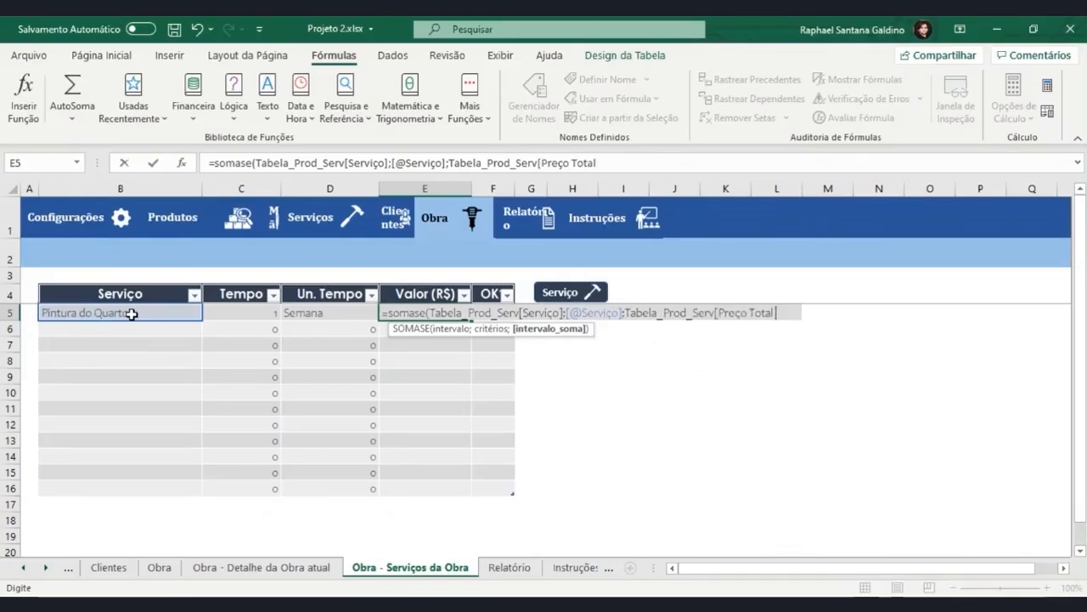
type("]")
key("Return")
Reselect cell E5 and review its SOMASE formula without changing it.
key("Right")
key("Right")
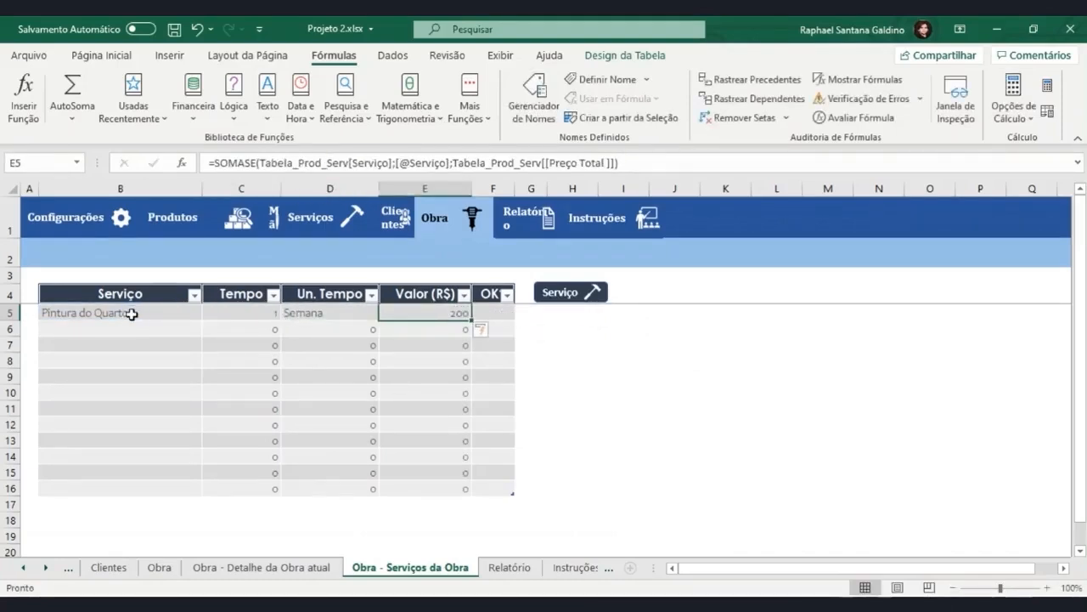
left_click(624, 160)
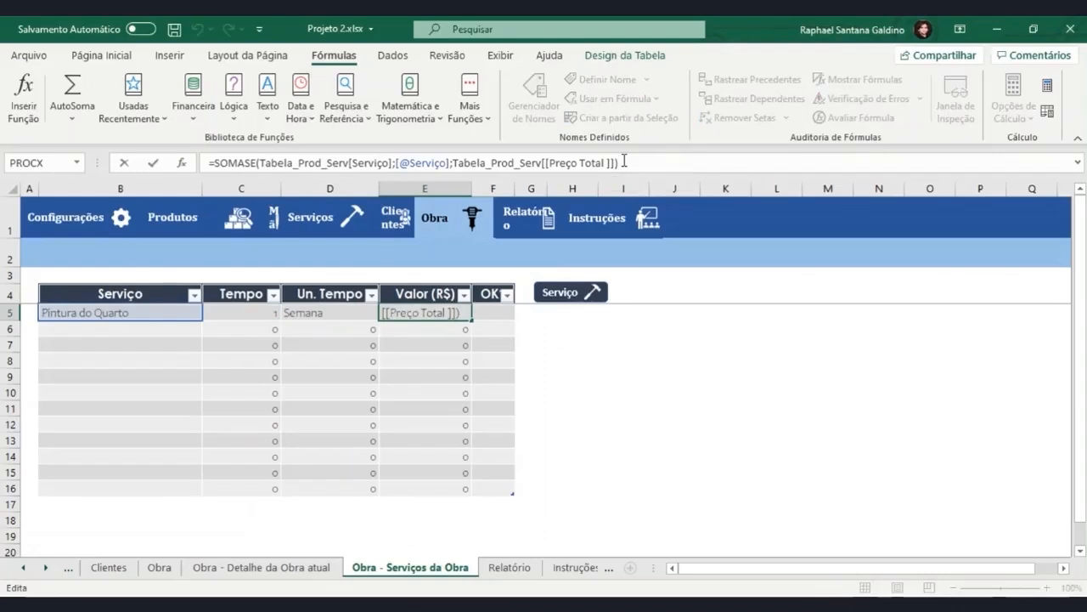
key("Escape")
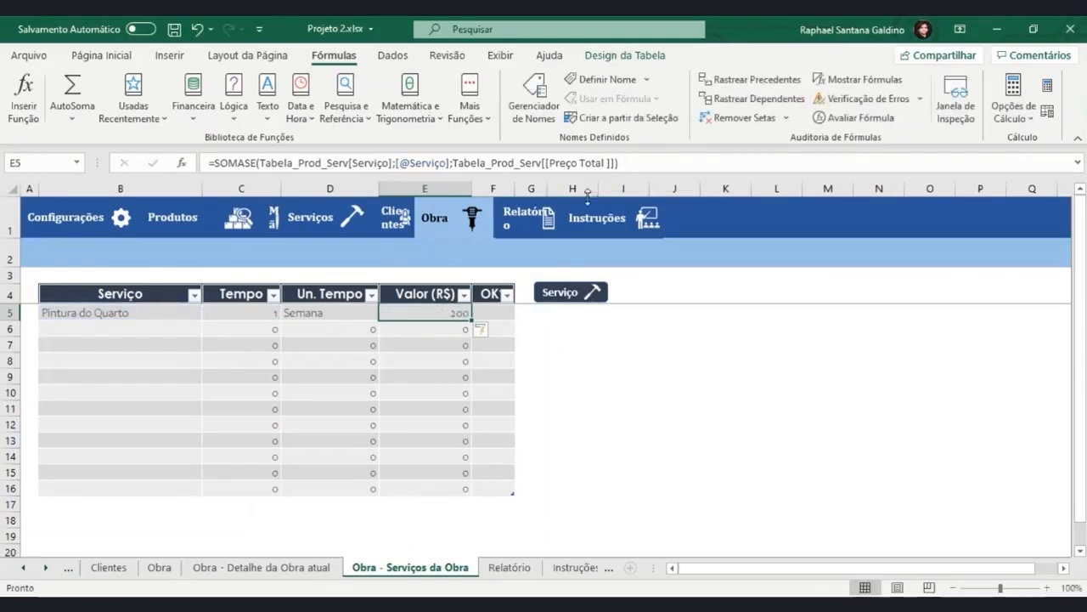
Test the formulas by switching the service in B5 to Parte Elétrica da Residência and back to Pintura do Quarto.
left_click(195, 319)
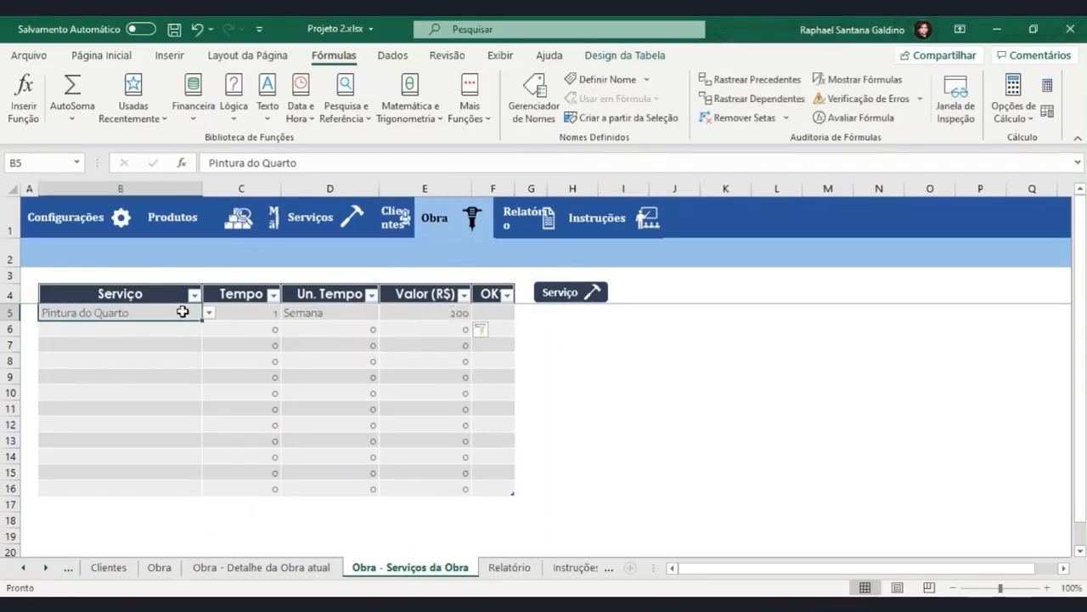
left_click(208, 313)
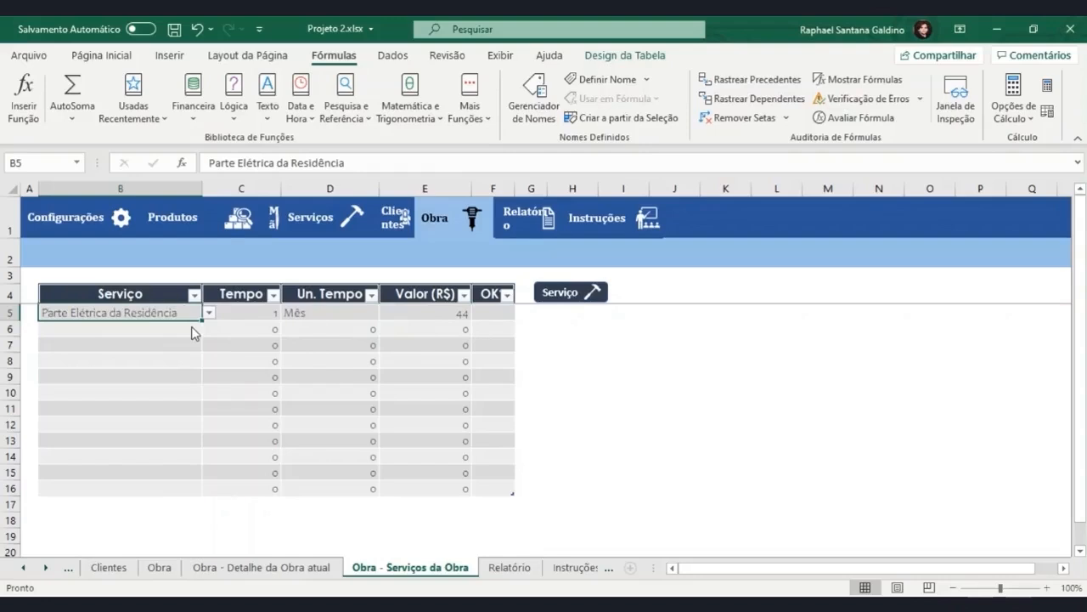
left_click(458, 315)
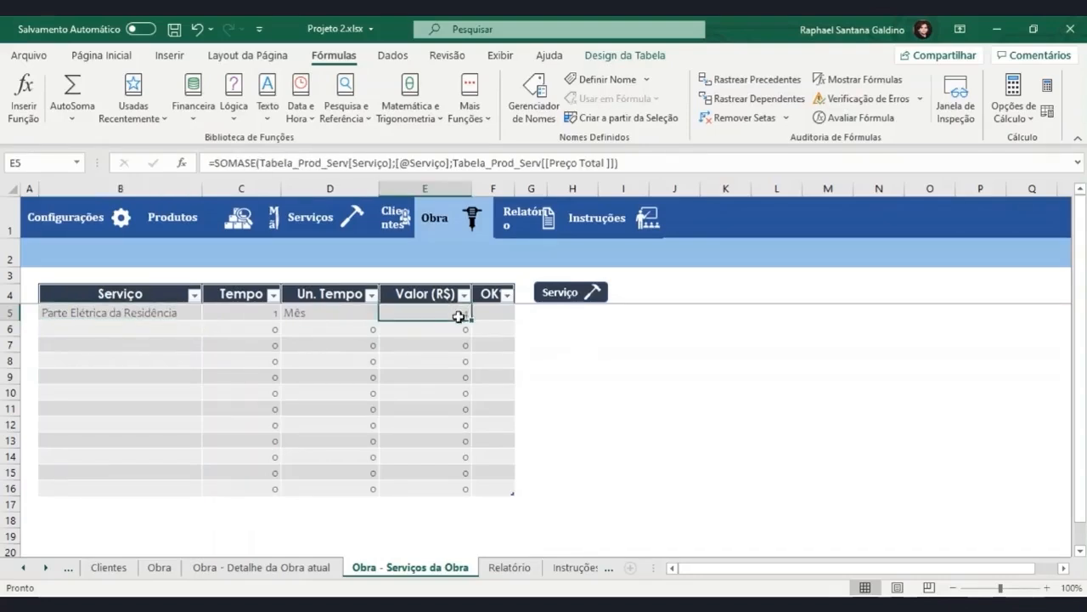
left_click(158, 311)
left_click(208, 314)
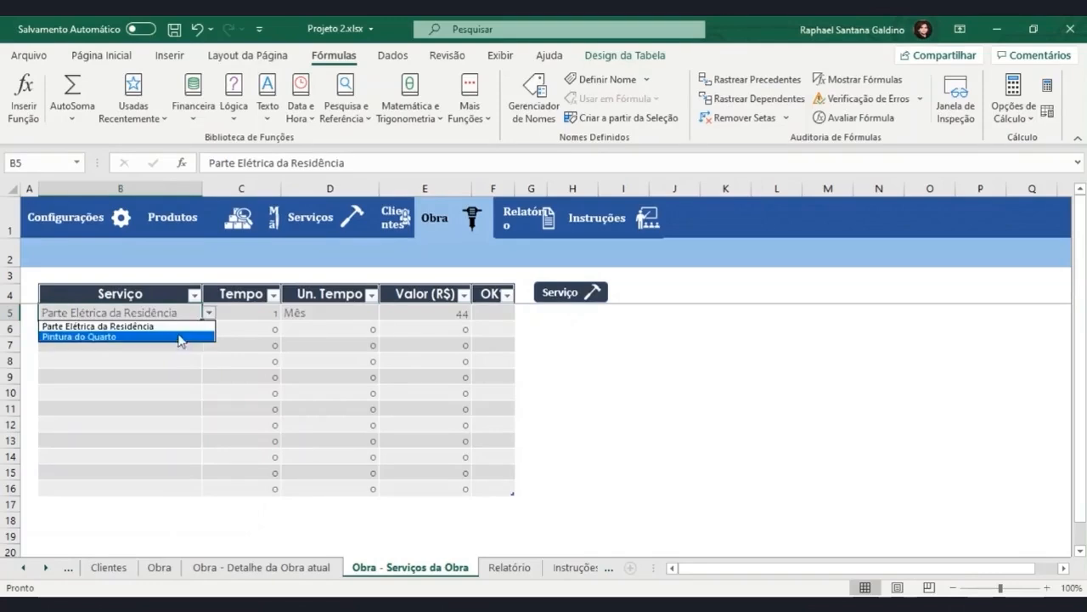
left_click(180, 336)
Examine the arguments of the SOMASE formula in the Valor (R$) column and leave the cell unedited.
double_click(440, 313)
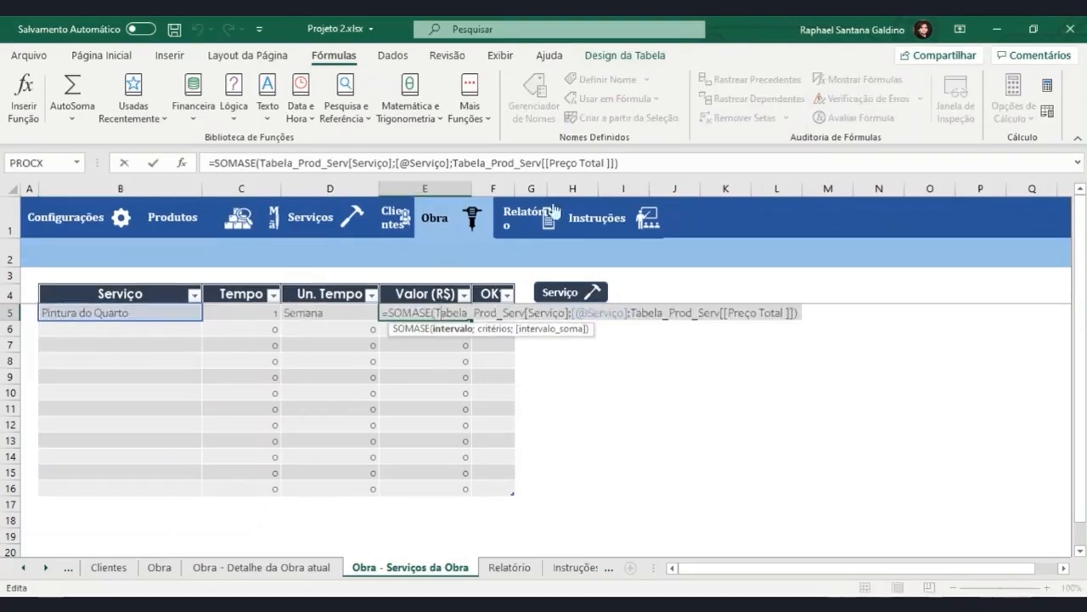
left_click_drag(624, 162, 162, 184)
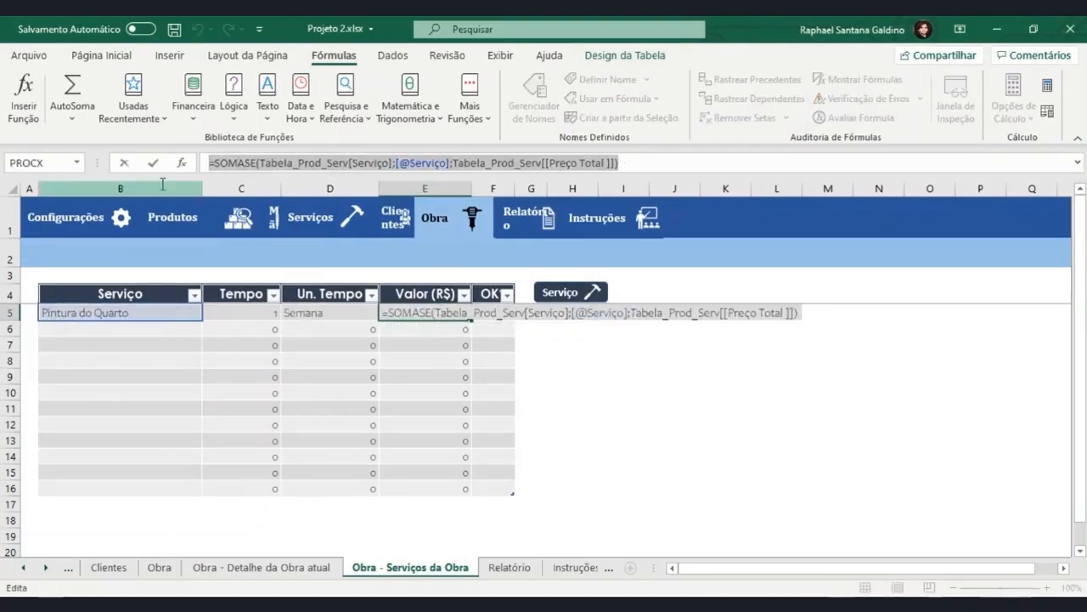
key("Escape")
left_click(671, 312)
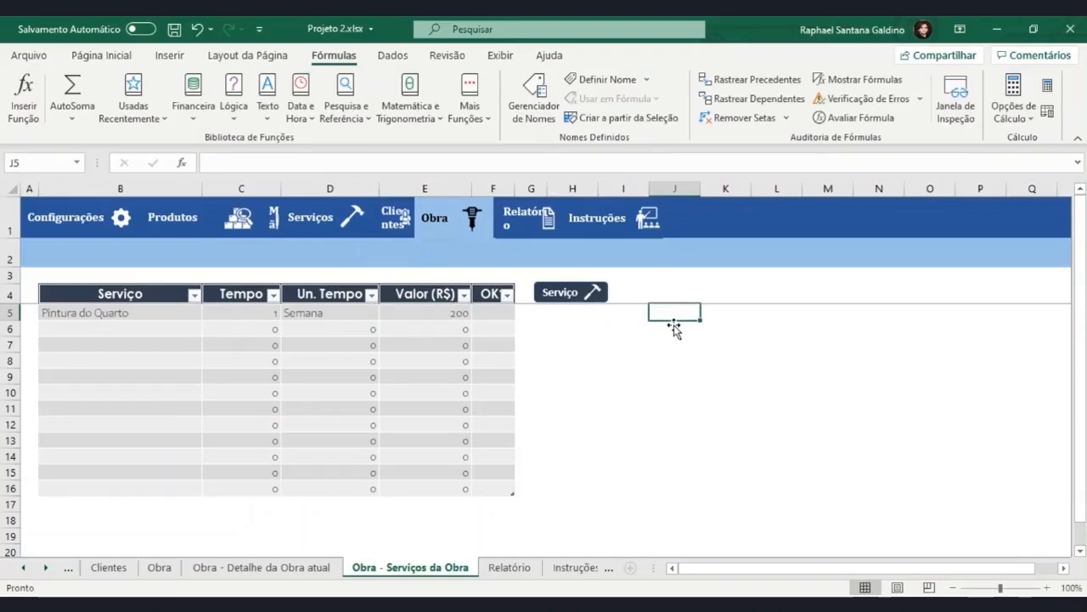
Paste the copied SOMASE formula as reference text in column J and label it "Soma de Produtos" in J6.
key("ctrl+v")
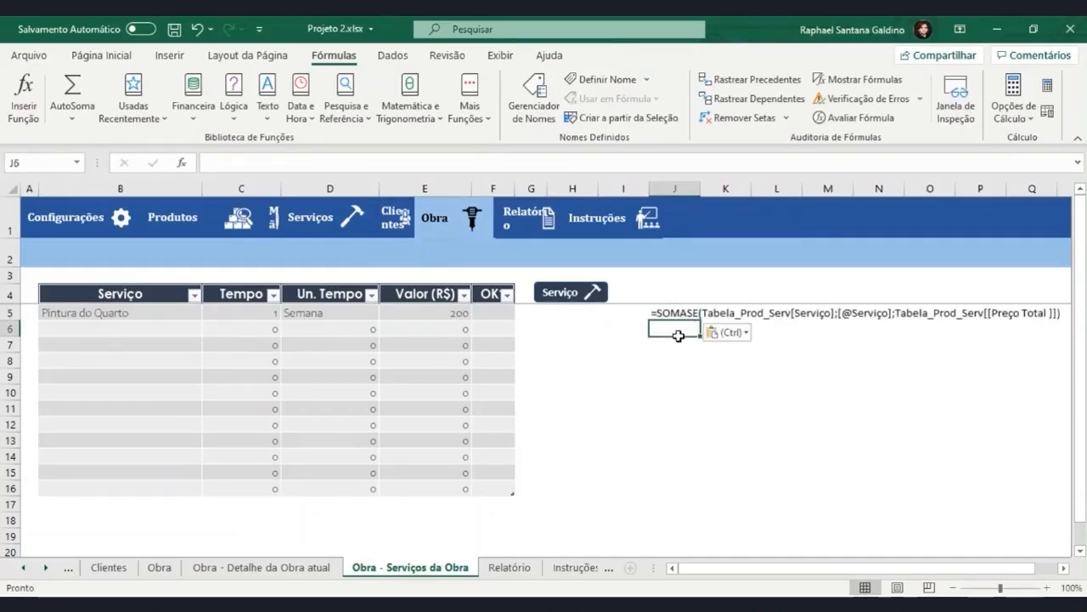
left_click_drag(678, 335, 683, 341)
left_click(672, 327)
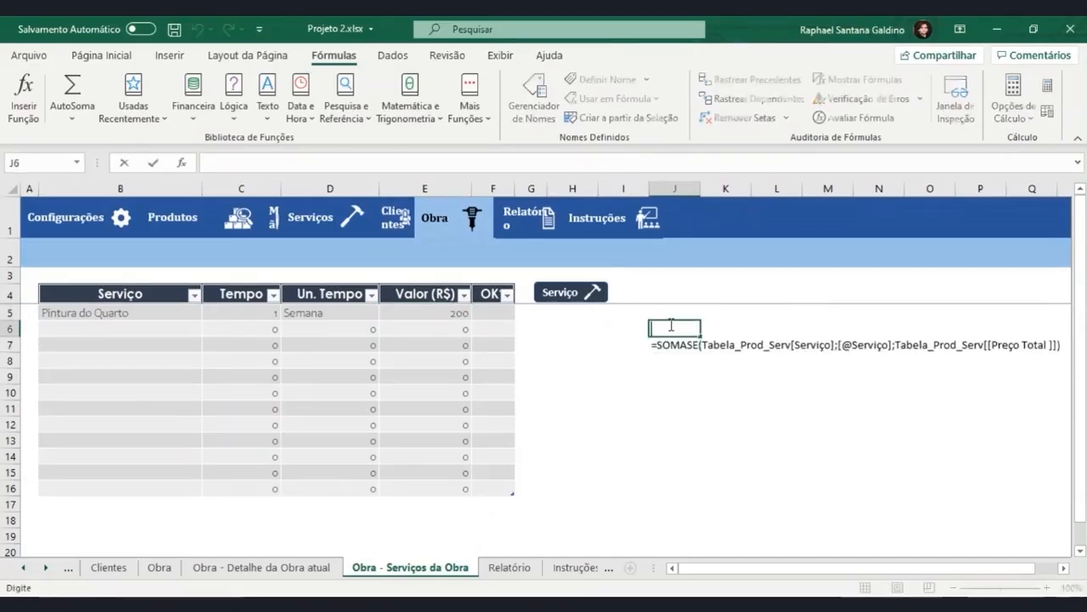
type("Soma de Produtos")
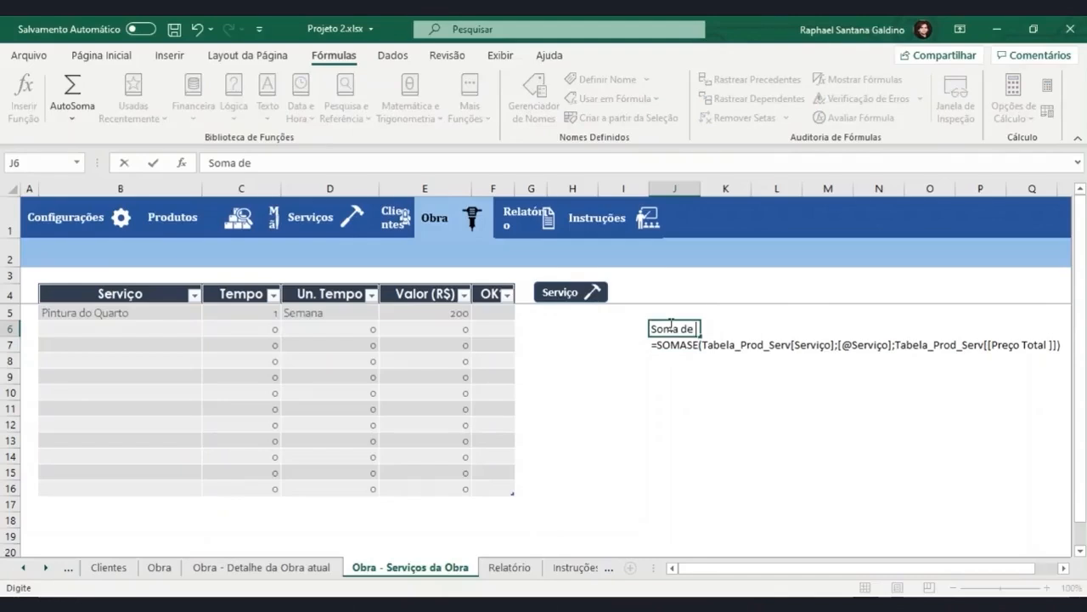
key("Return")
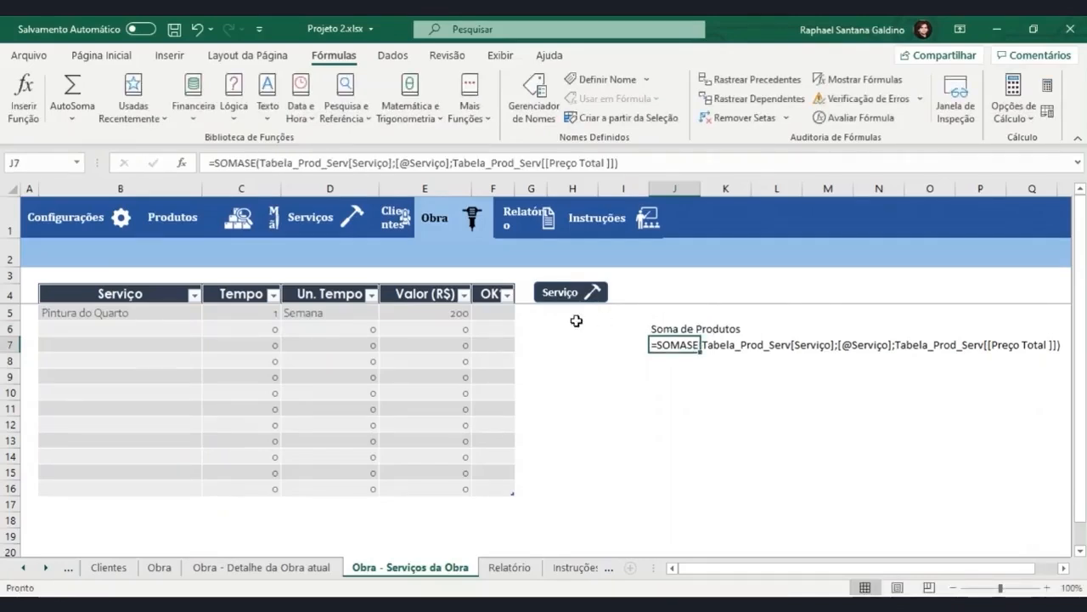
Extend the E5 formula with an added SOMASE that uses Tab_MãodeObra_Serviço[Serviço] as its range.
double_click(448, 315)
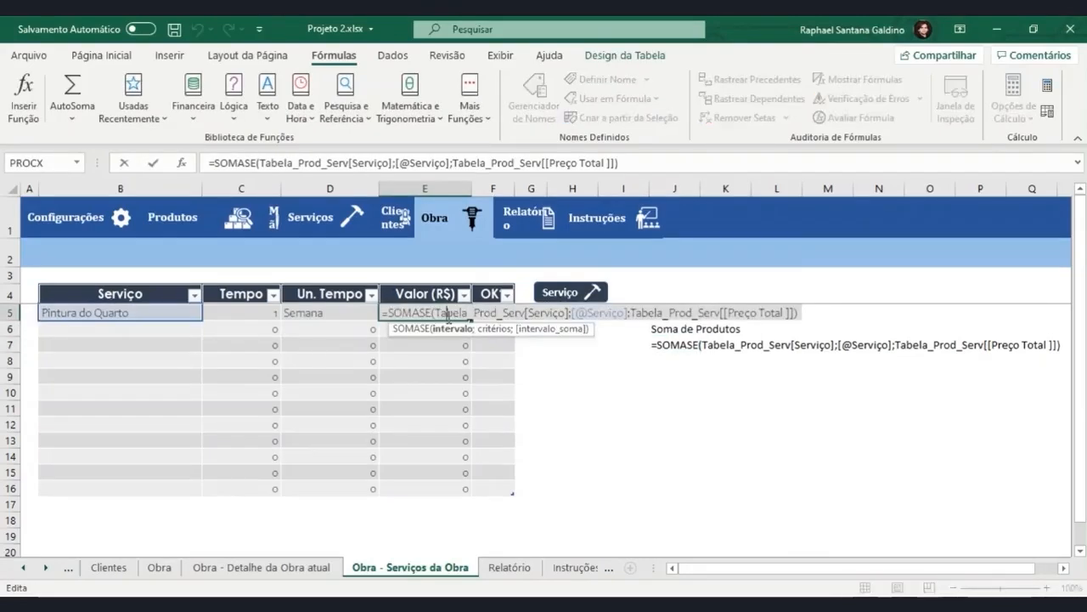
left_click(662, 164)
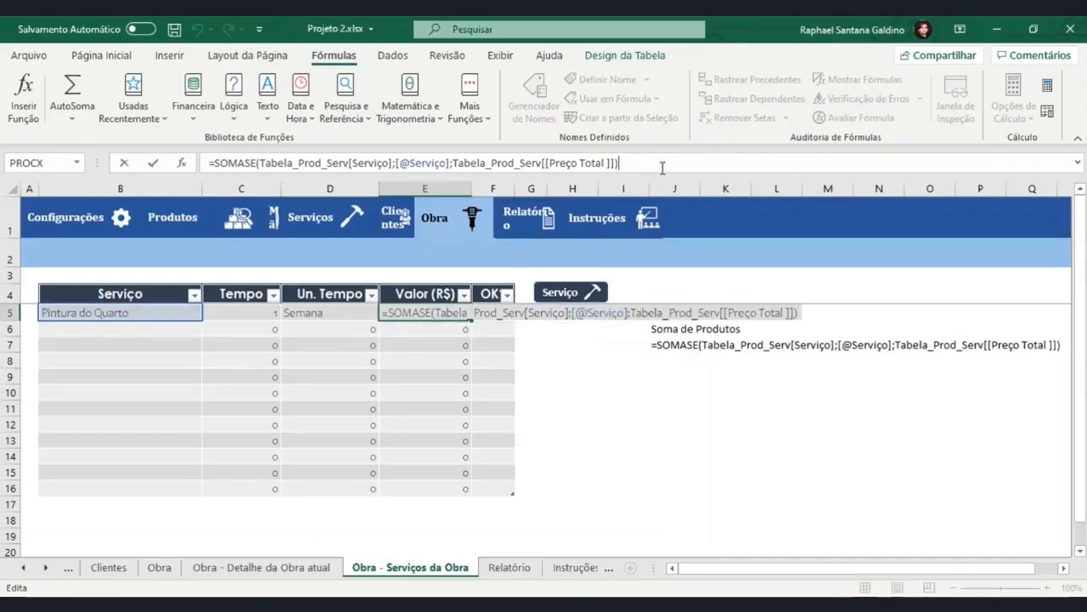
type("+")
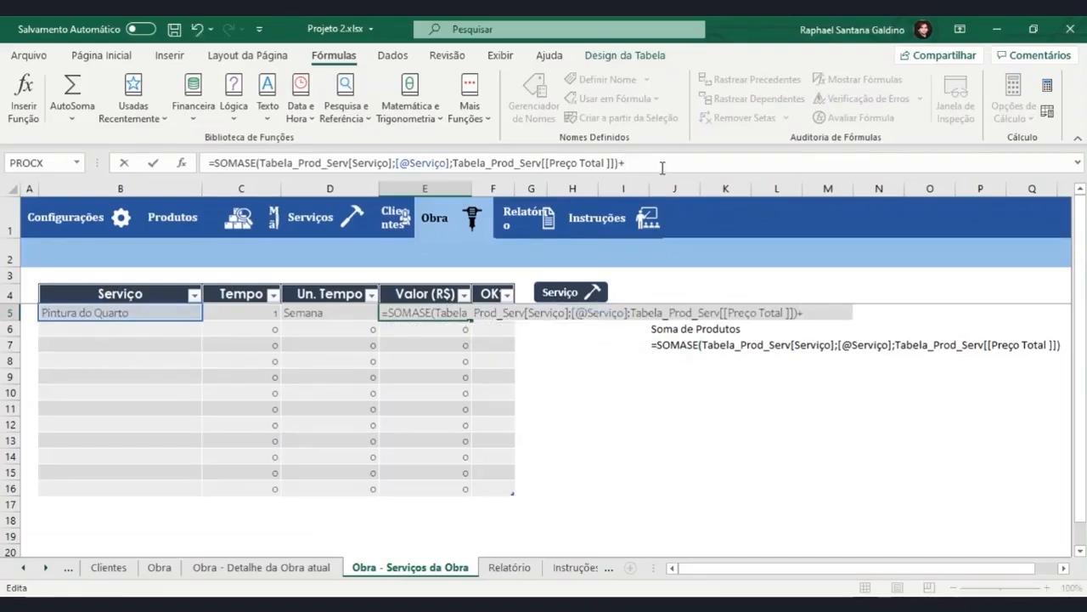
type("somase(")
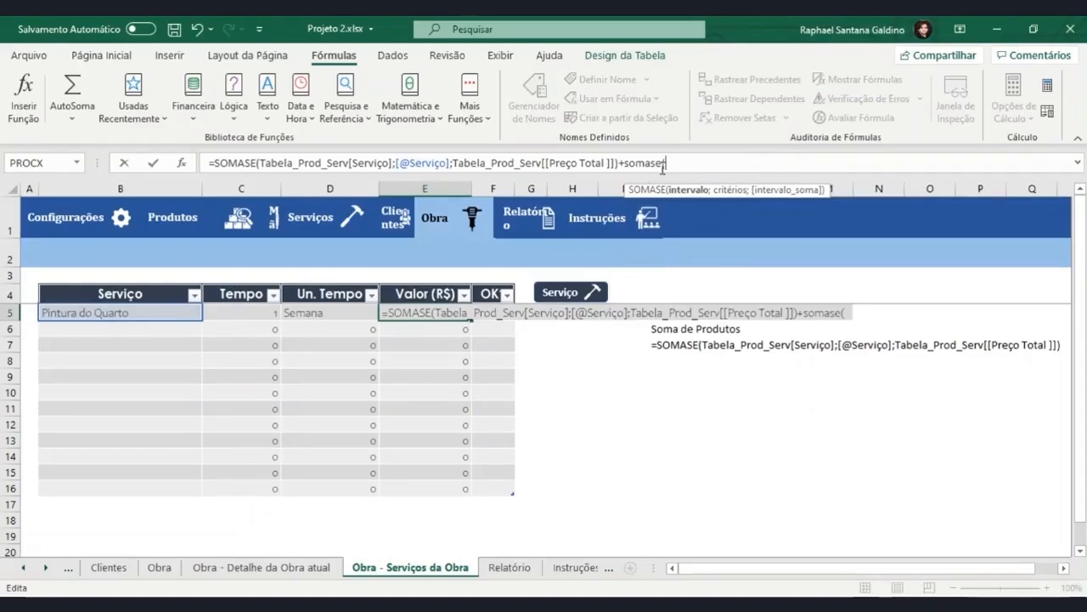
type("tab")
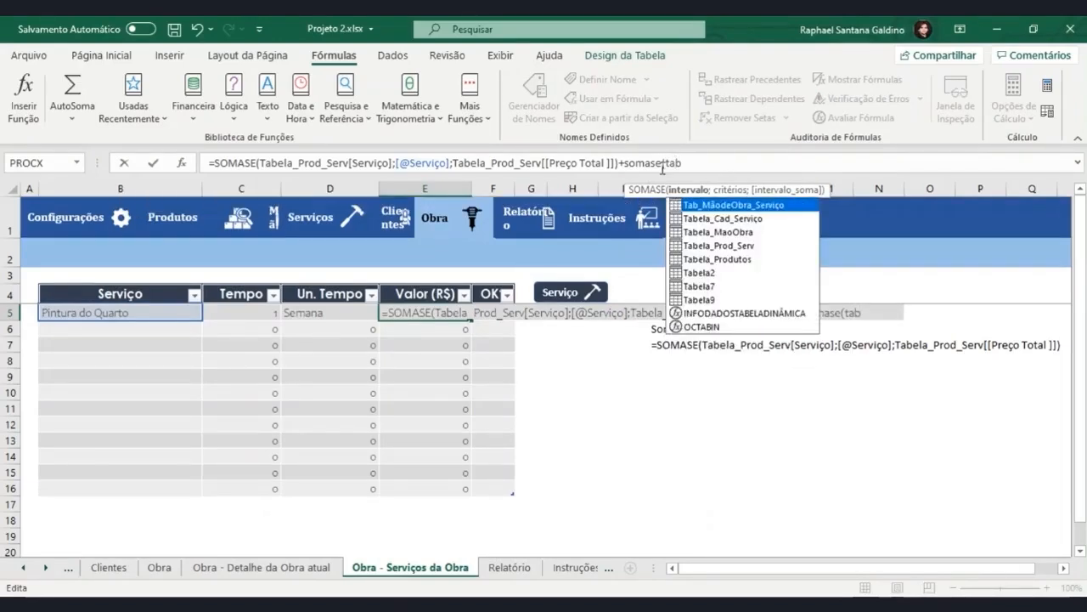
key("Tab")
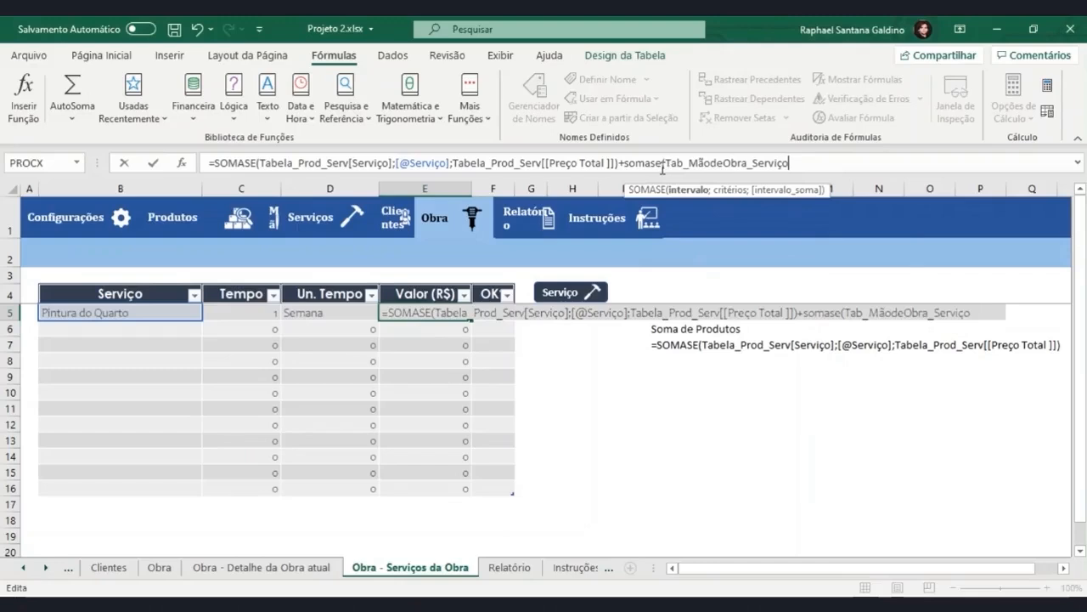
type("[")
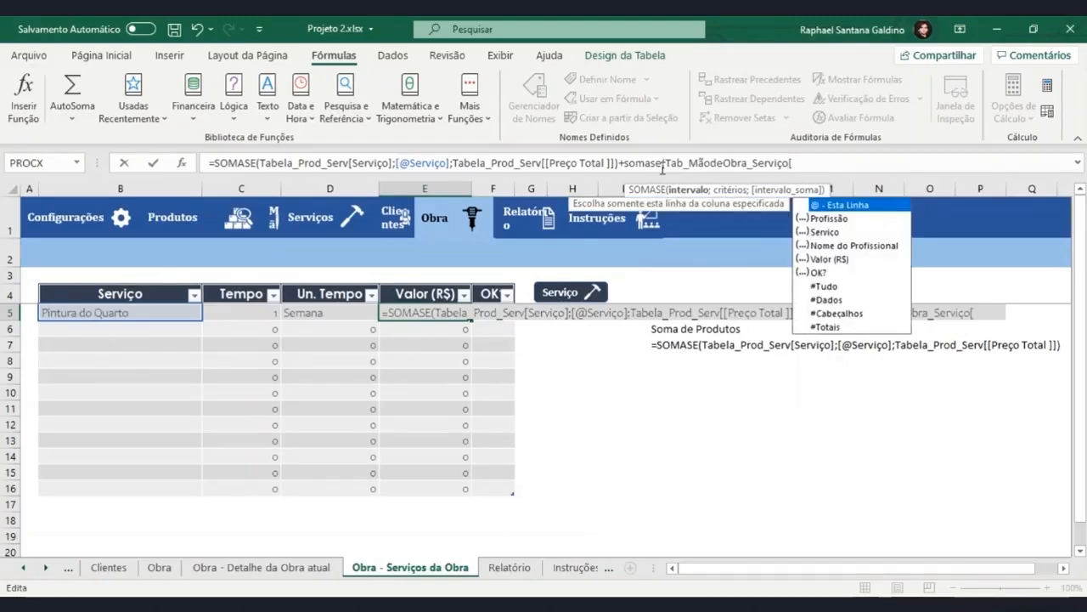
key("Down")
key("Down")
key("Tab")
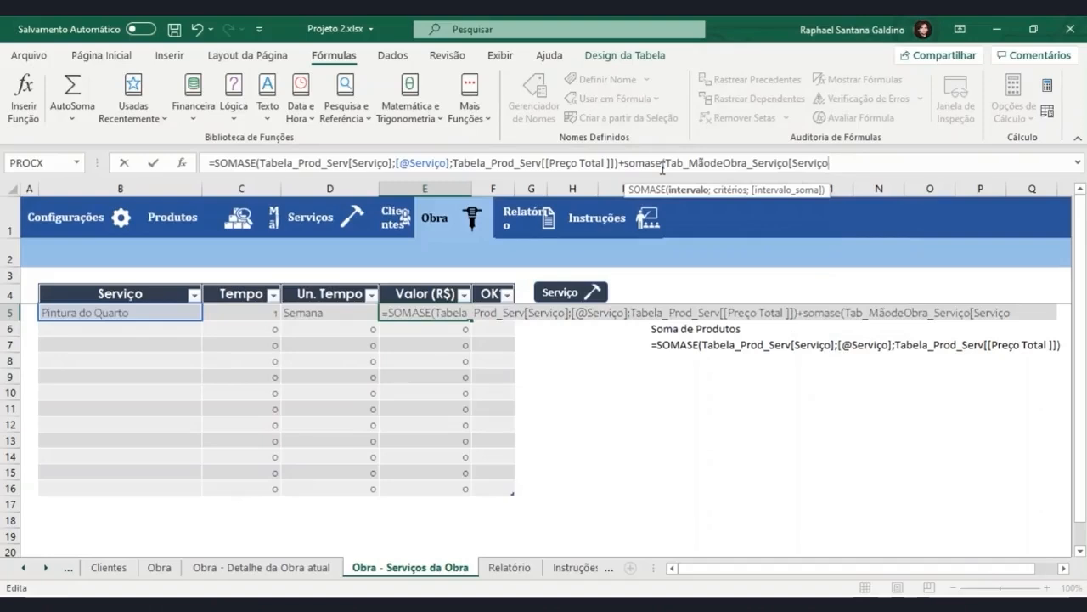
type("]")
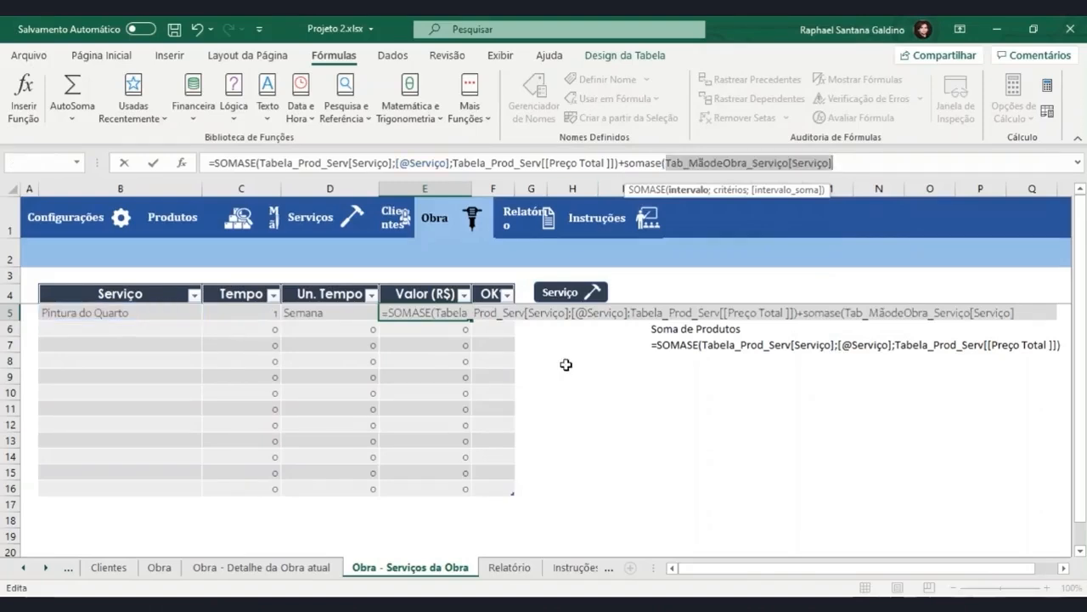
type(";")
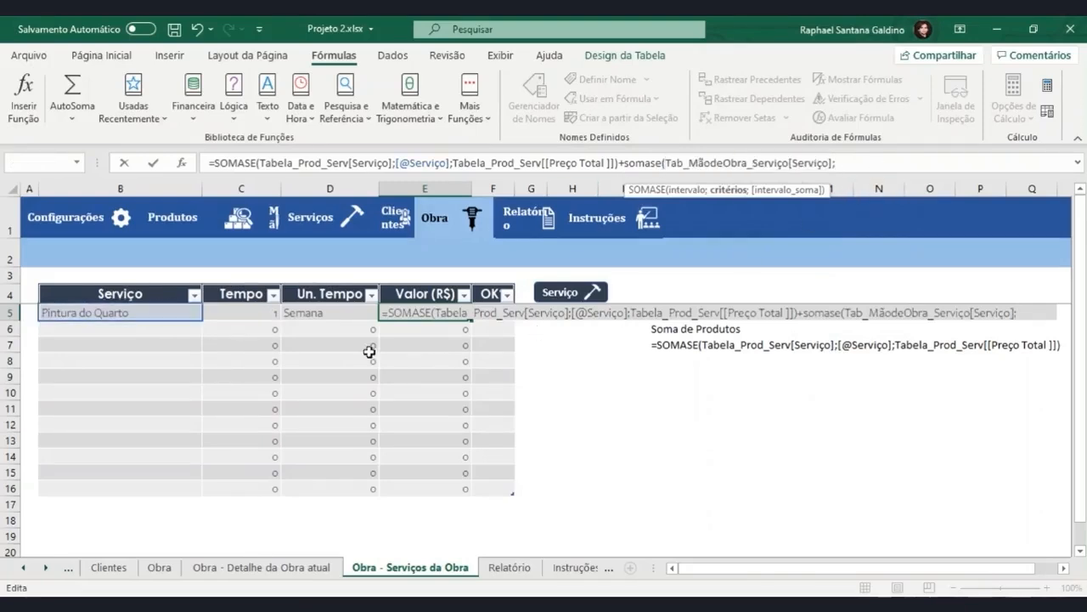
left_click(169, 313)
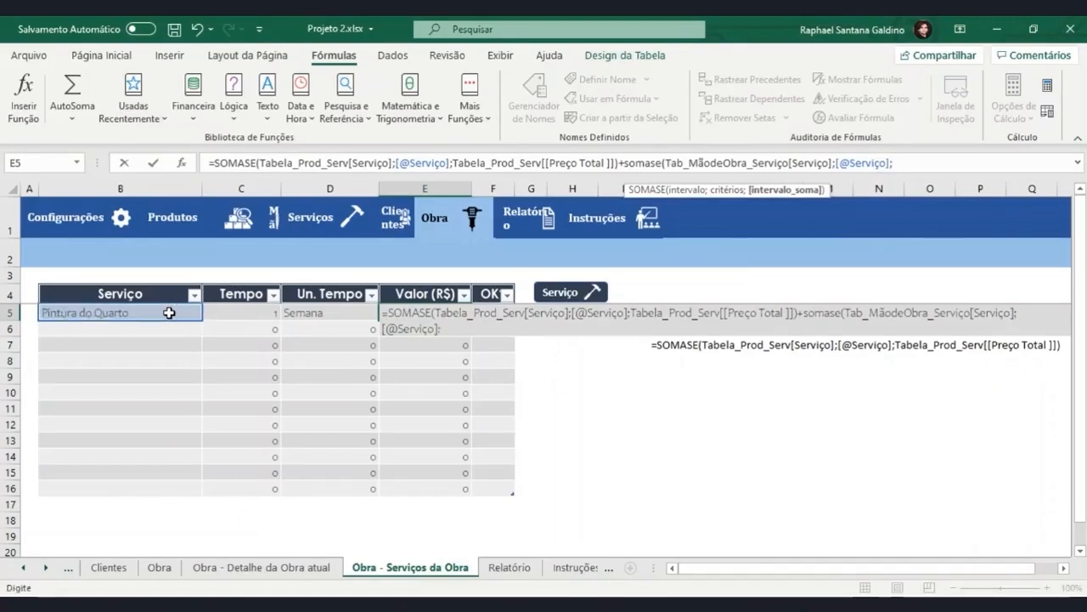
type(";")
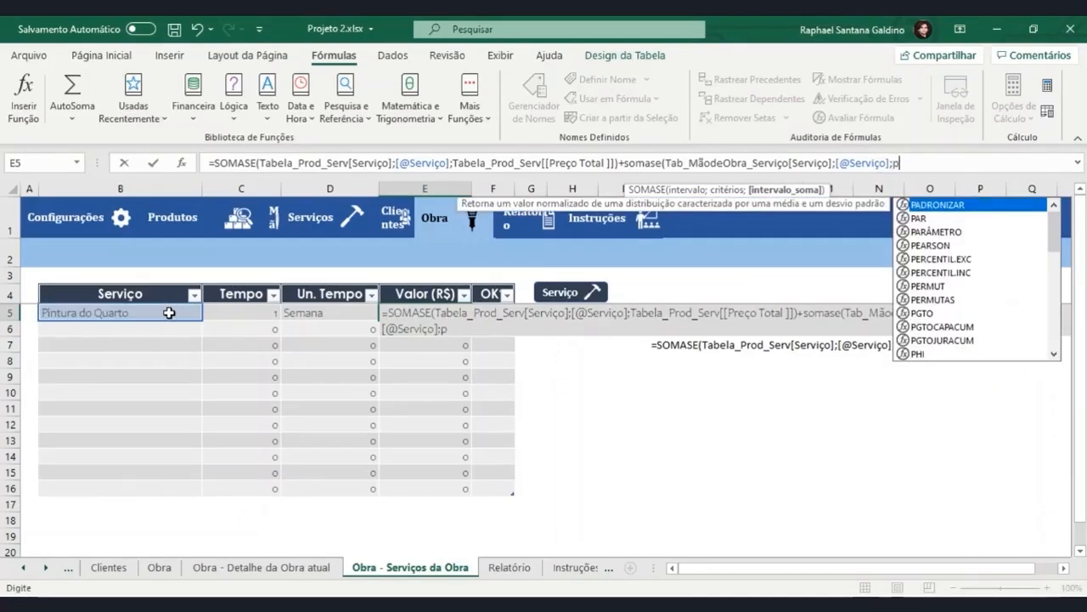
type("tab")
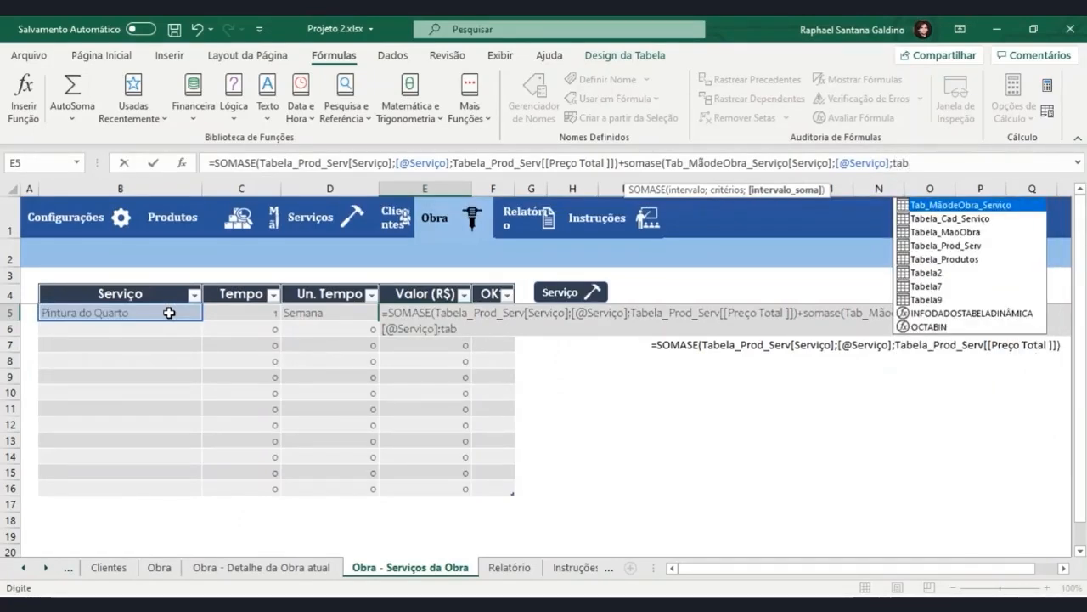
key("Tab")
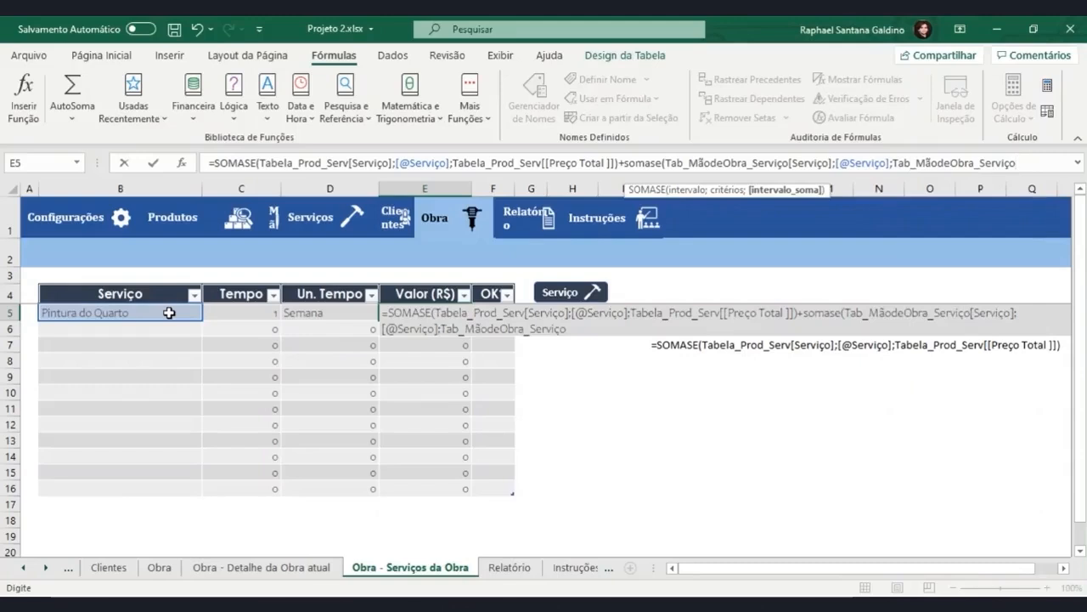
type("[")
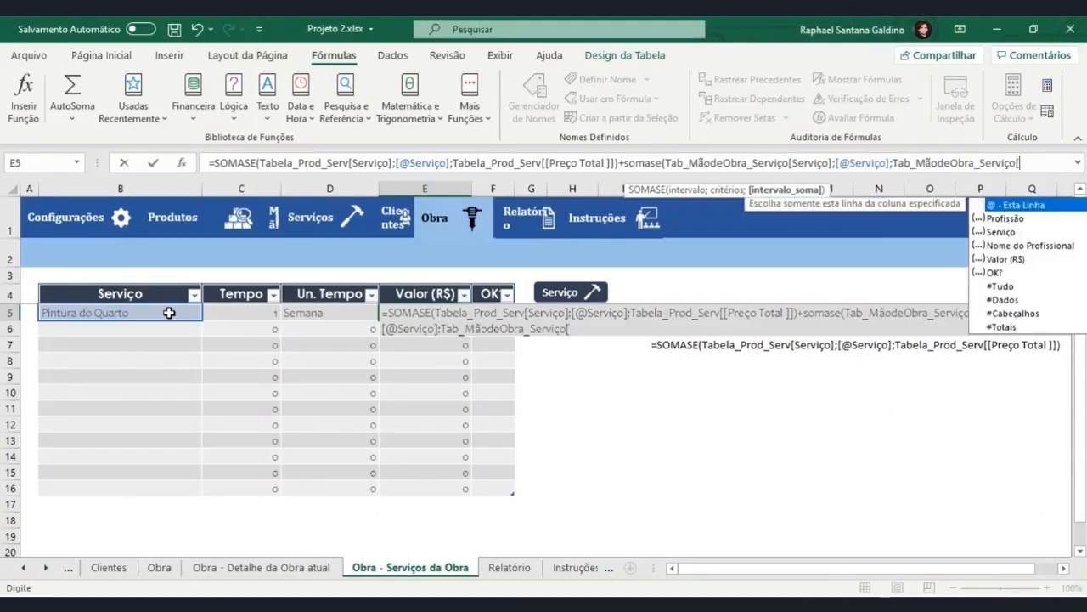
key("Down")
key("Down")
key("Down")
key("Down")
key("Tab")
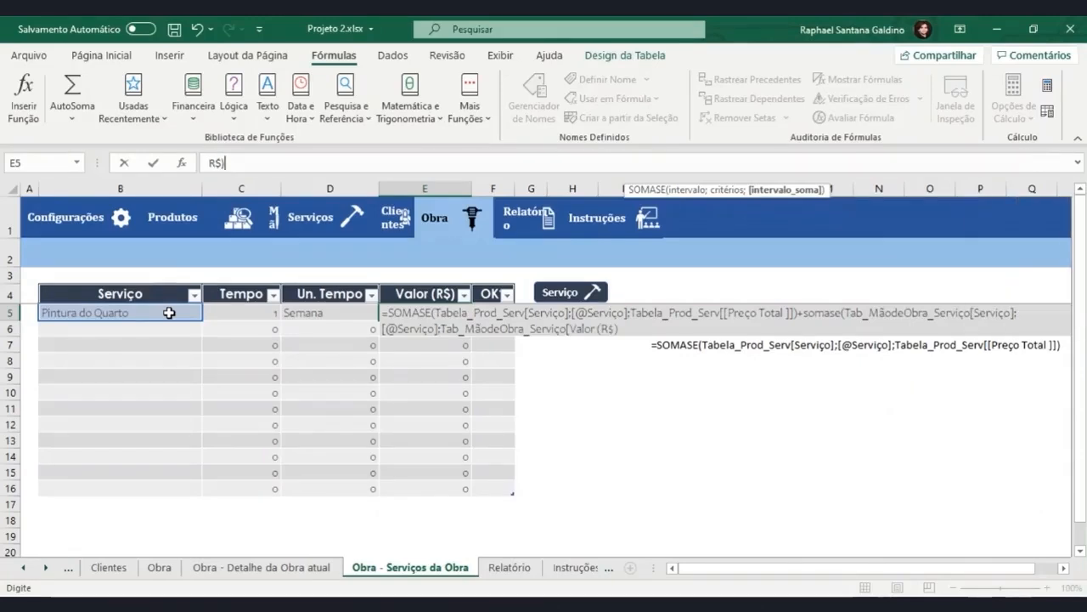
type("])")
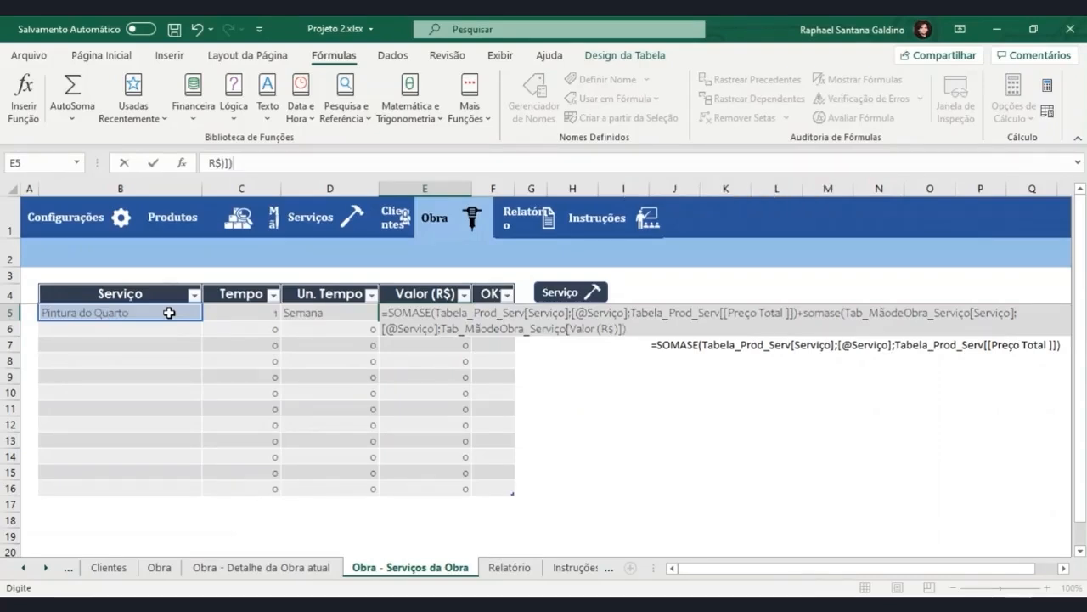
key("Return")
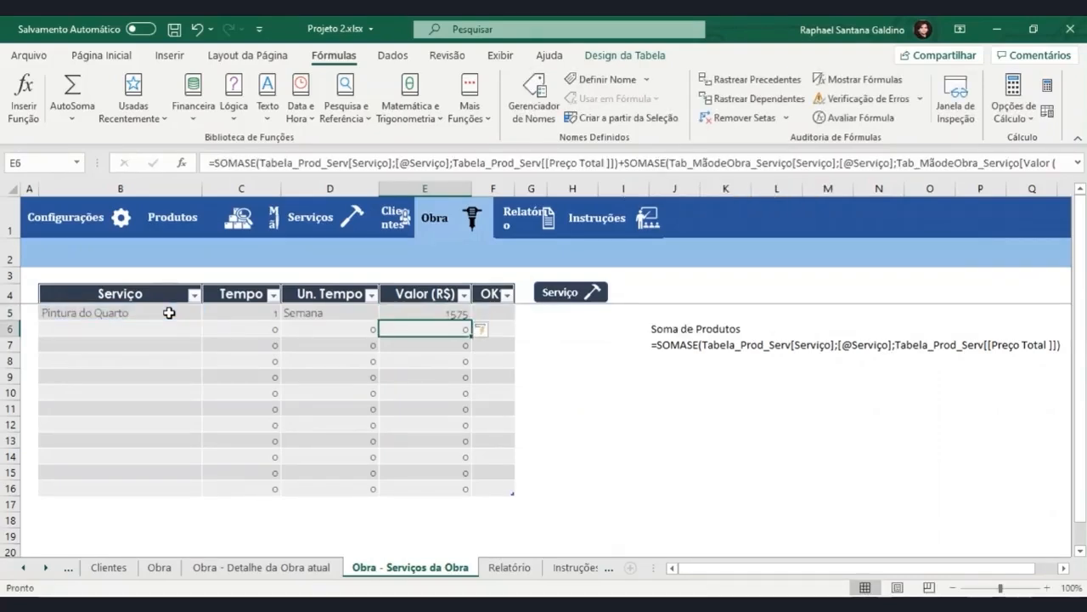
Copy the labour SOMASE part of the E5 formula and paste it as text in J9.
left_click(430, 315)
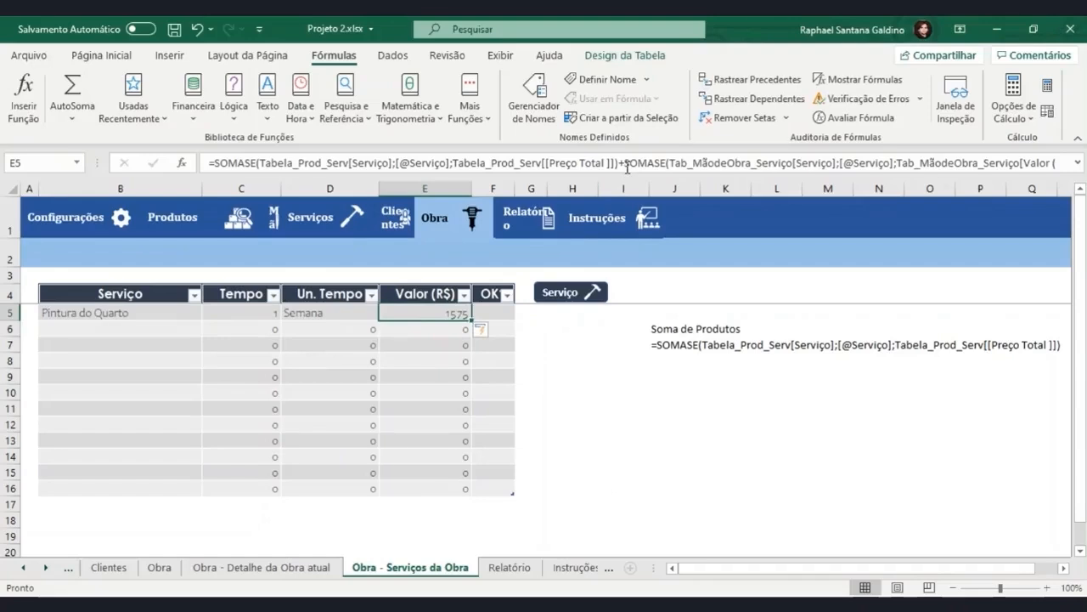
left_click_drag(626, 168, 998, 176)
key("ctrl+c")
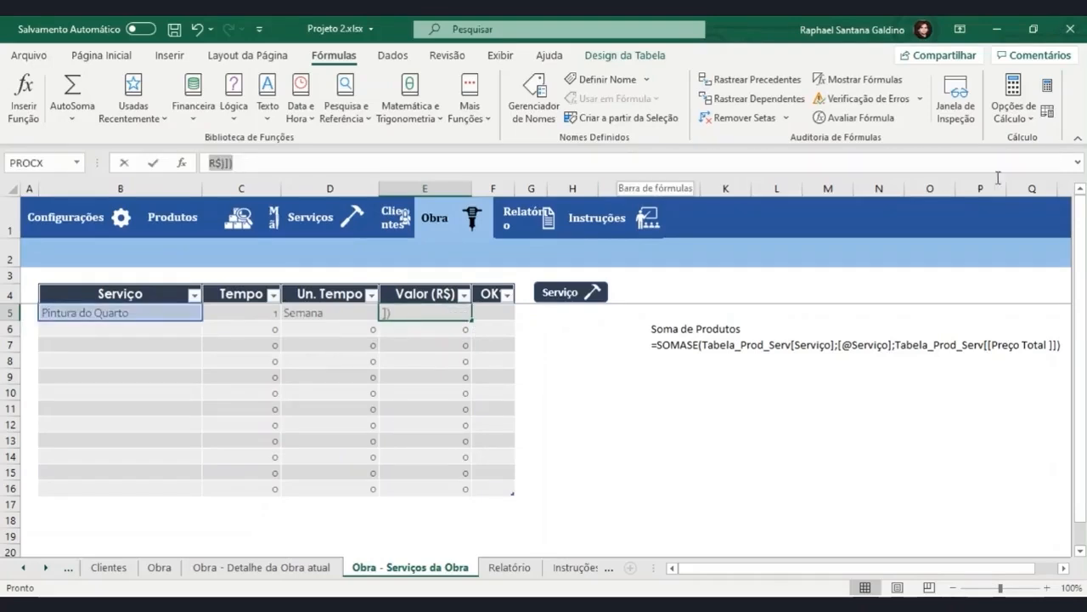
left_click(723, 408)
key("Escape")
left_click(683, 379)
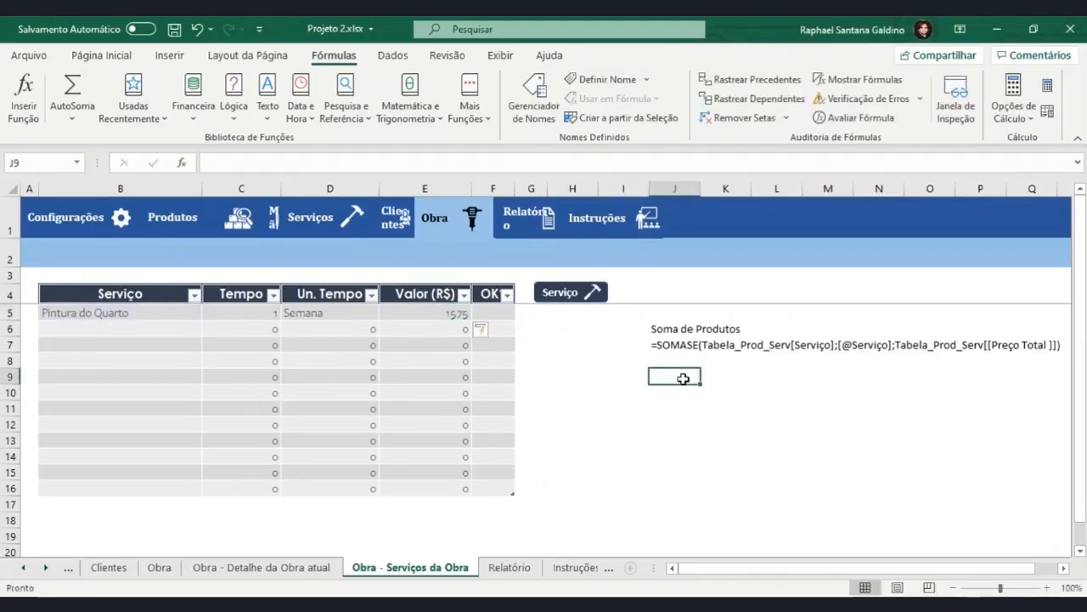
key("ctrl+v")
double_click(695, 374)
Remove the equals sign from the formula text in J7 and enter the label "Soma da mão de obra" in J8.
left_click(660, 349)
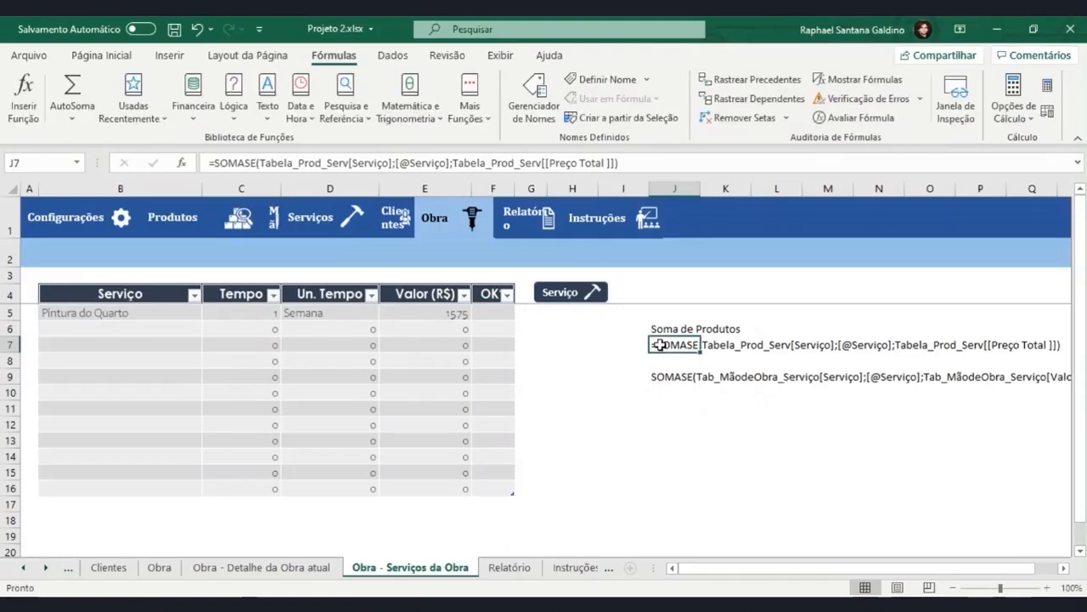
double_click(656, 345)
key("BackSpace")
left_click(672, 363)
type("Soma da")
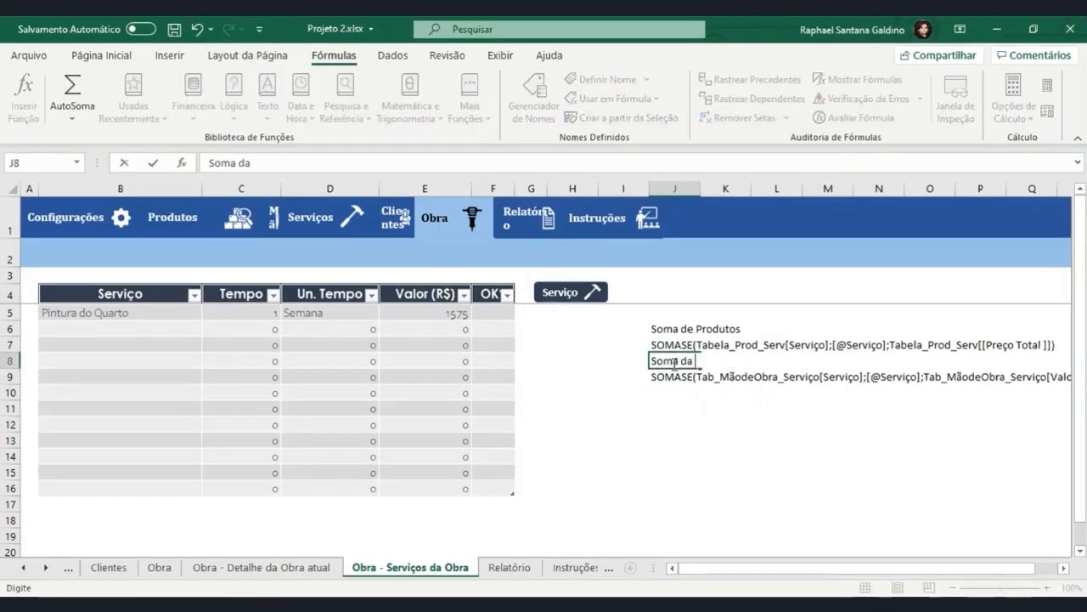
type(" mão de obra")
left_click(696, 376)
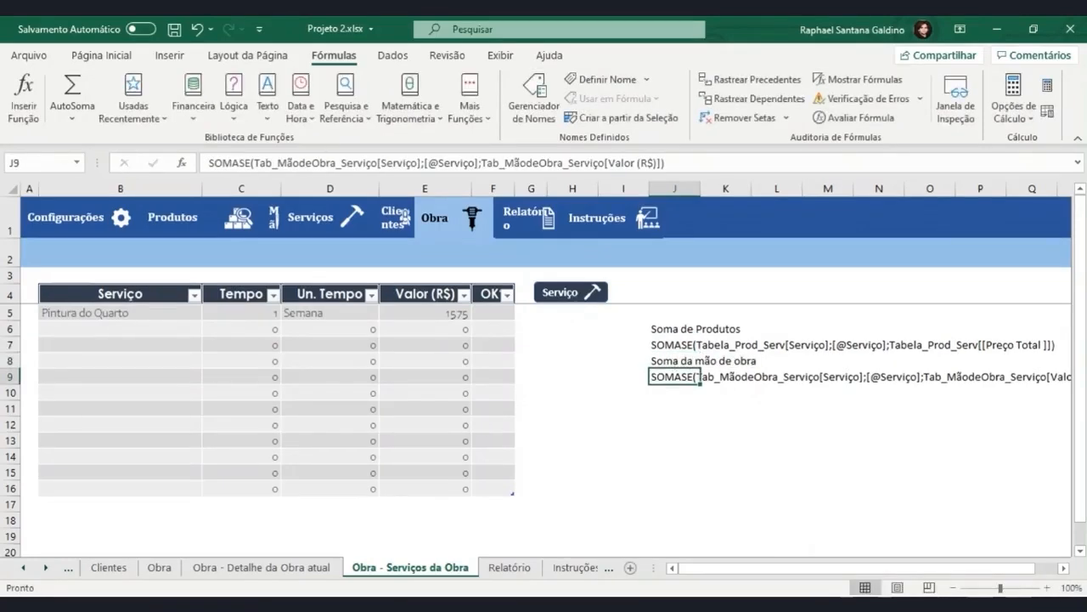
Try to append a multiplication by the Tamanho(m²) cell F9 of Obra - Detalhe da Obra atual to the E5 formula.
left_click(433, 316)
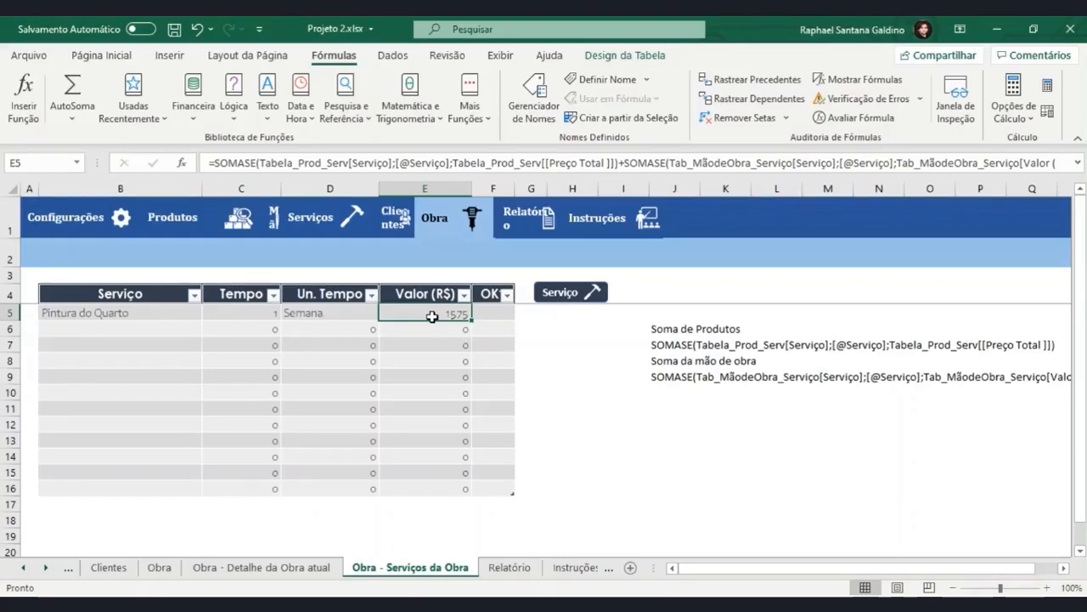
left_click(683, 163)
left_click_drag(684, 163, 908, 173)
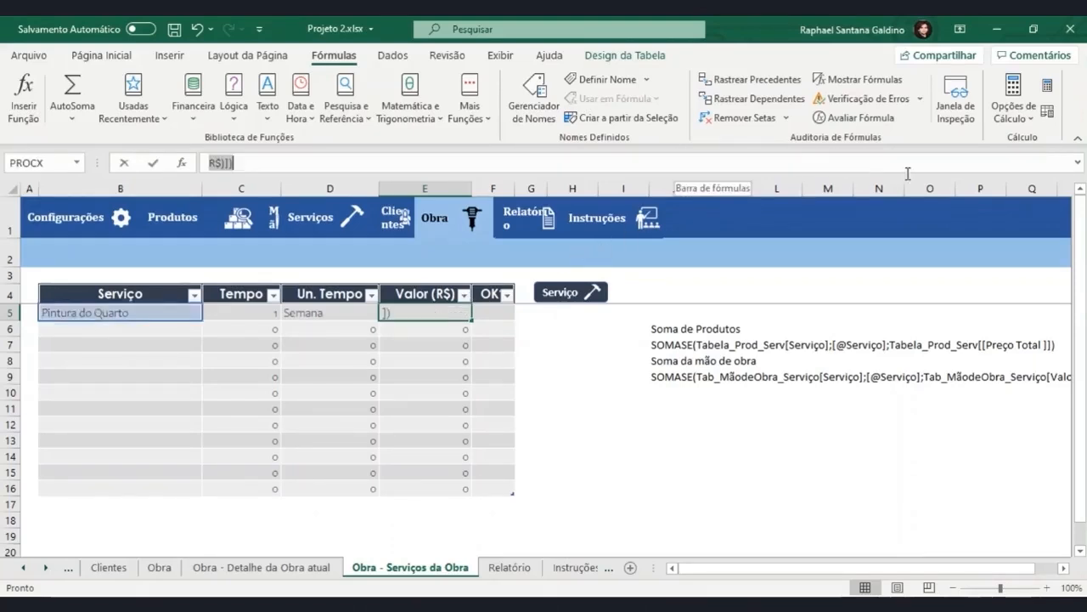
left_click(267, 168)
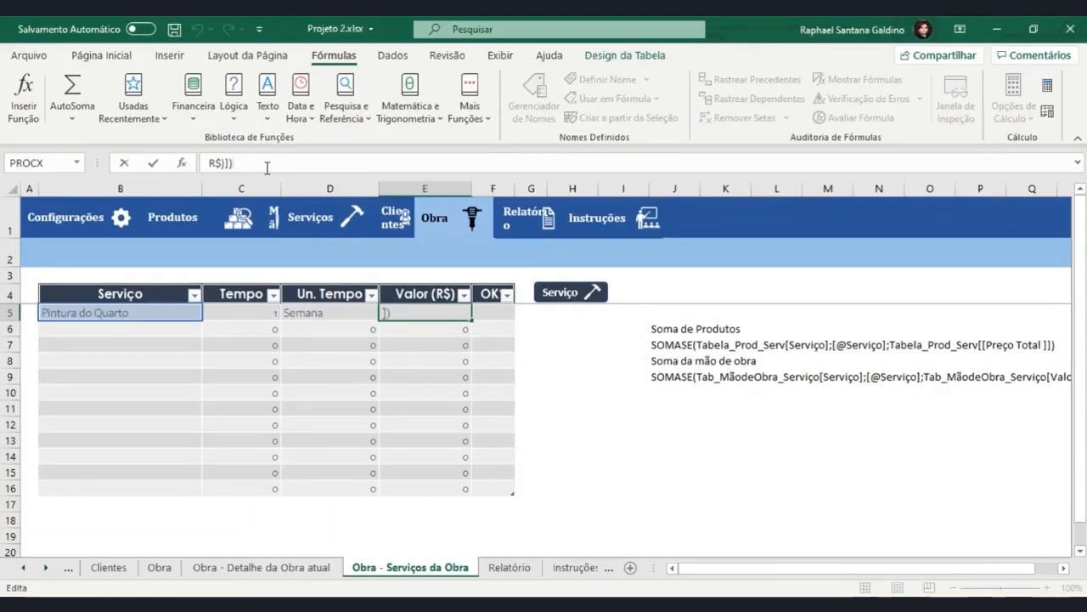
type("*")
left_click(255, 567)
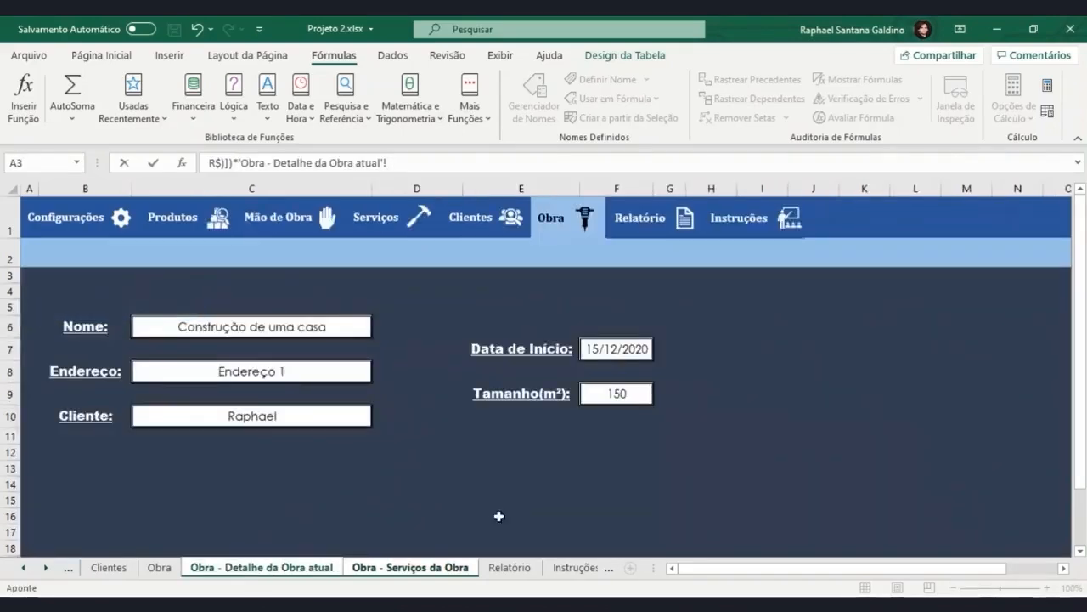
left_click(614, 392)
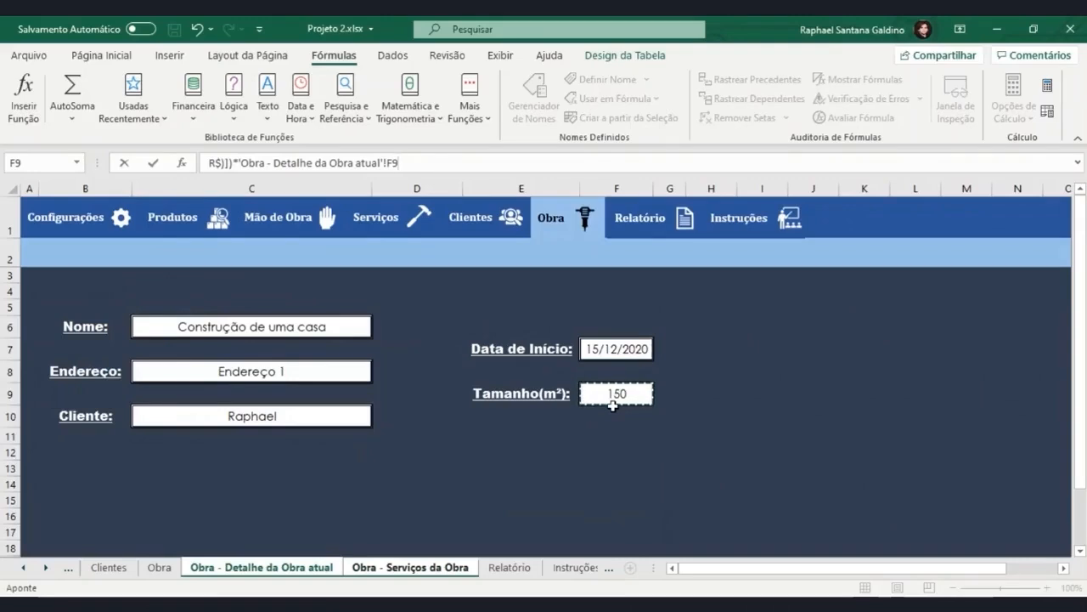
key("Return")
Append a multiplication by the Tamanho(m²) cell F9 of Obra - Detalhe da Obra atual to the end of the E5 formula.
double_click(451, 313)
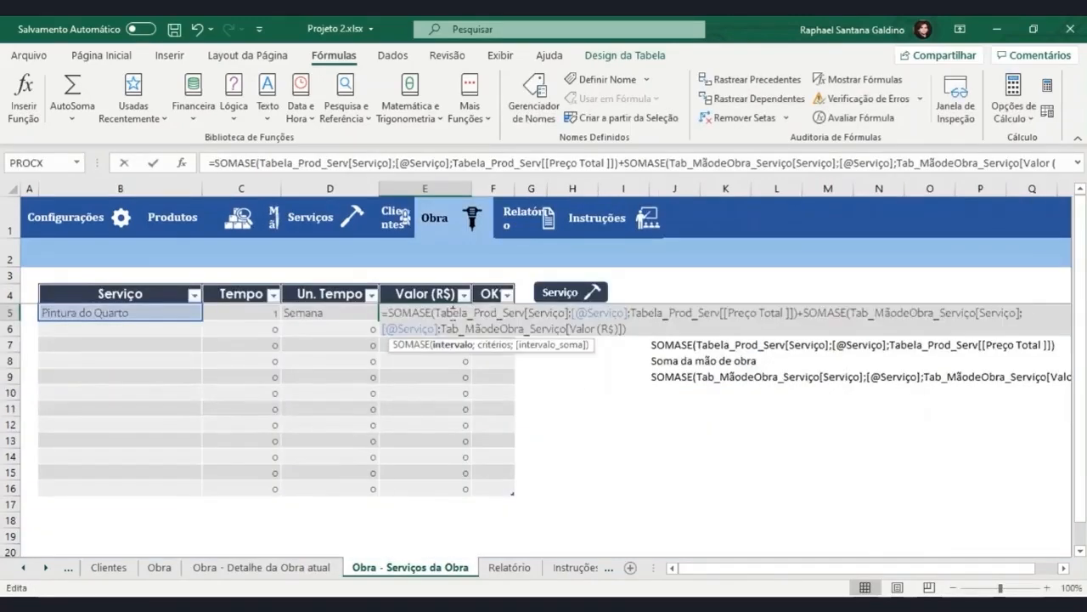
left_click_drag(637, 164, 990, 174)
left_click(453, 163)
type("*")
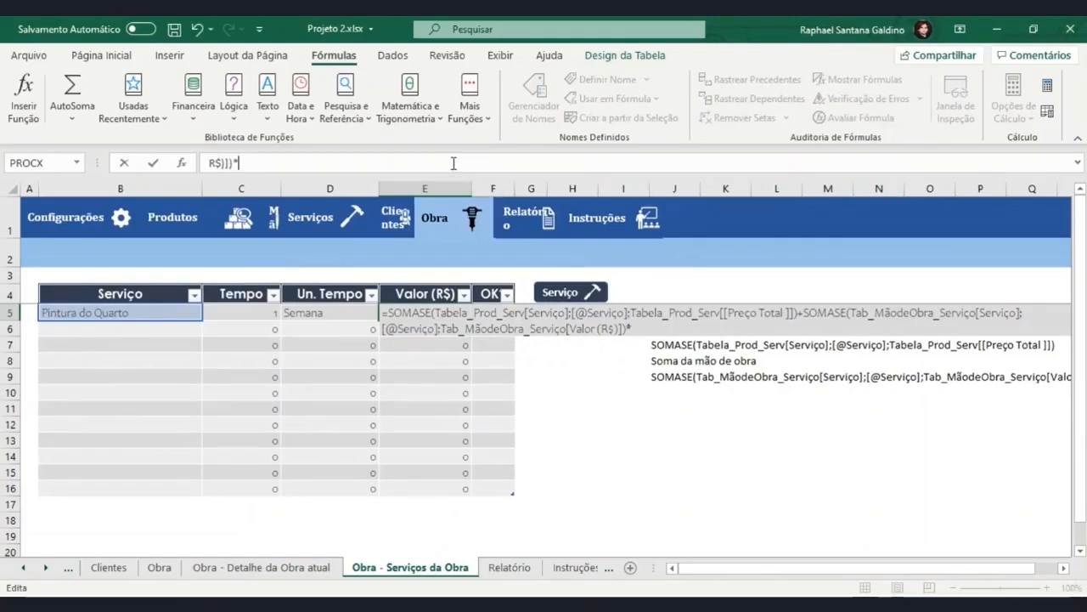
left_click(204, 570)
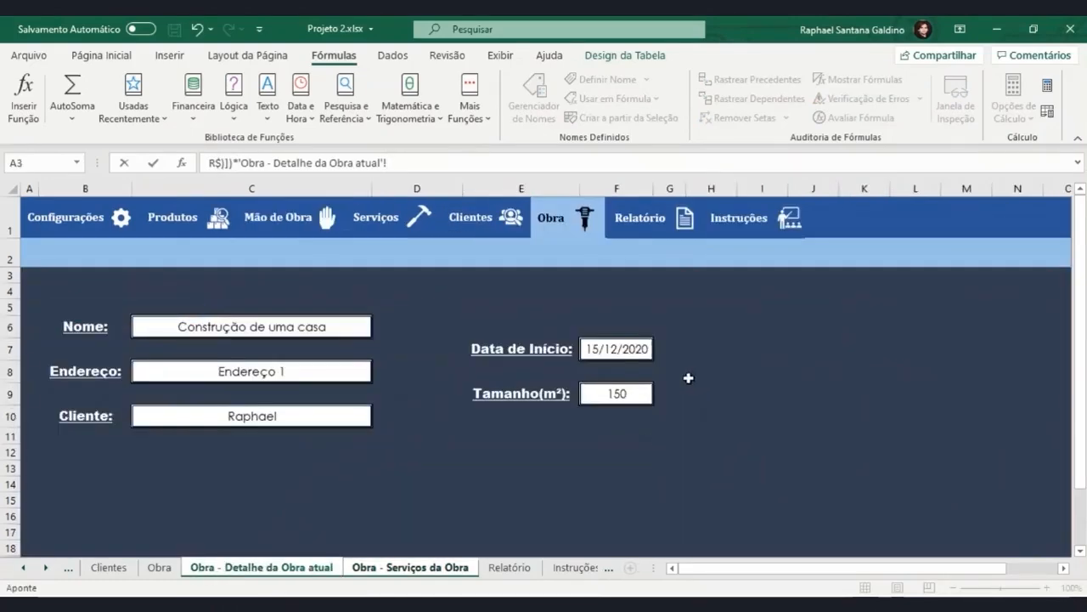
left_click(627, 391)
type("/")
type("procx(")
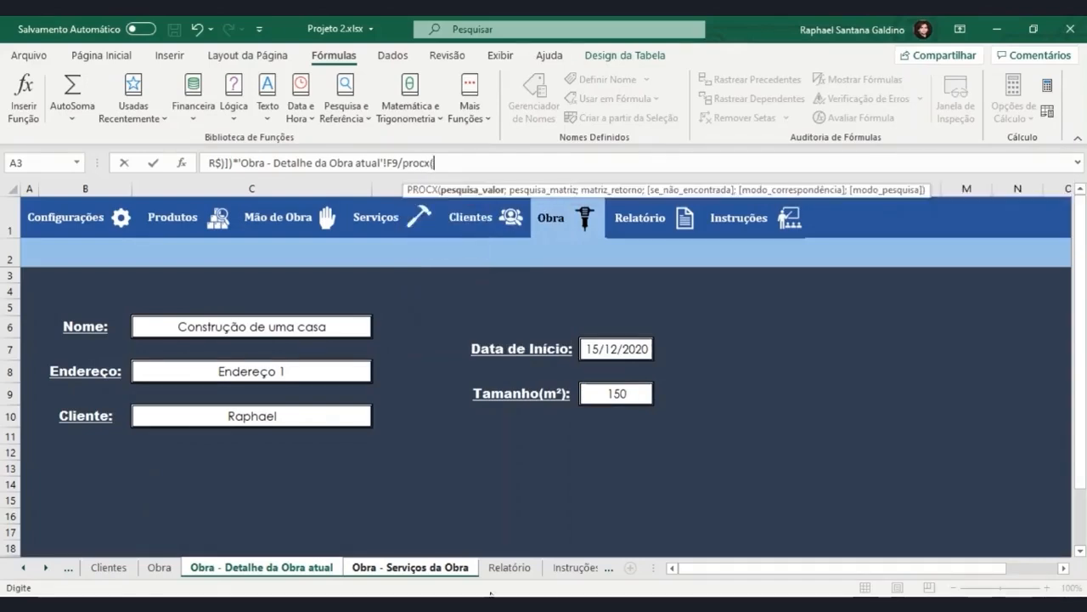
left_click(460, 574)
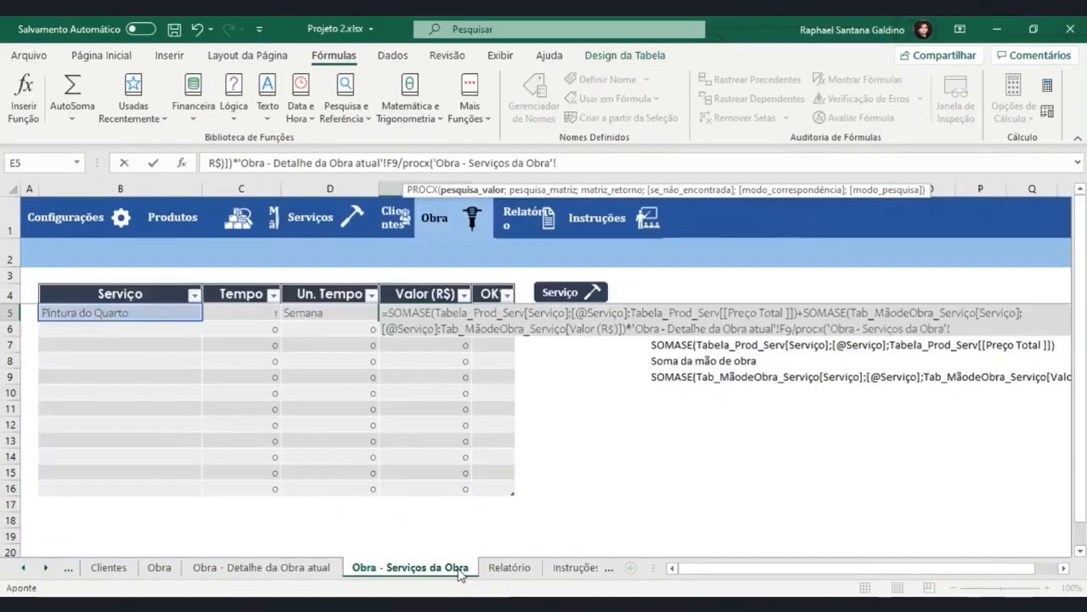
left_click(166, 317)
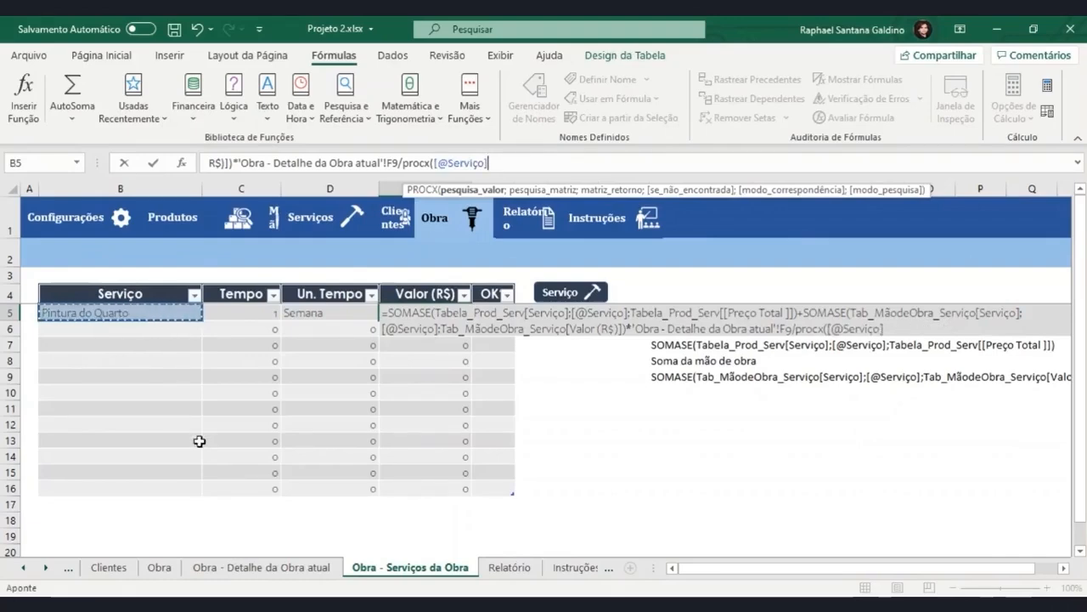
Set Tabela_Cad_Serviço[Nome do Serviço] as the lookup array of the PROCX.
type(";tab")
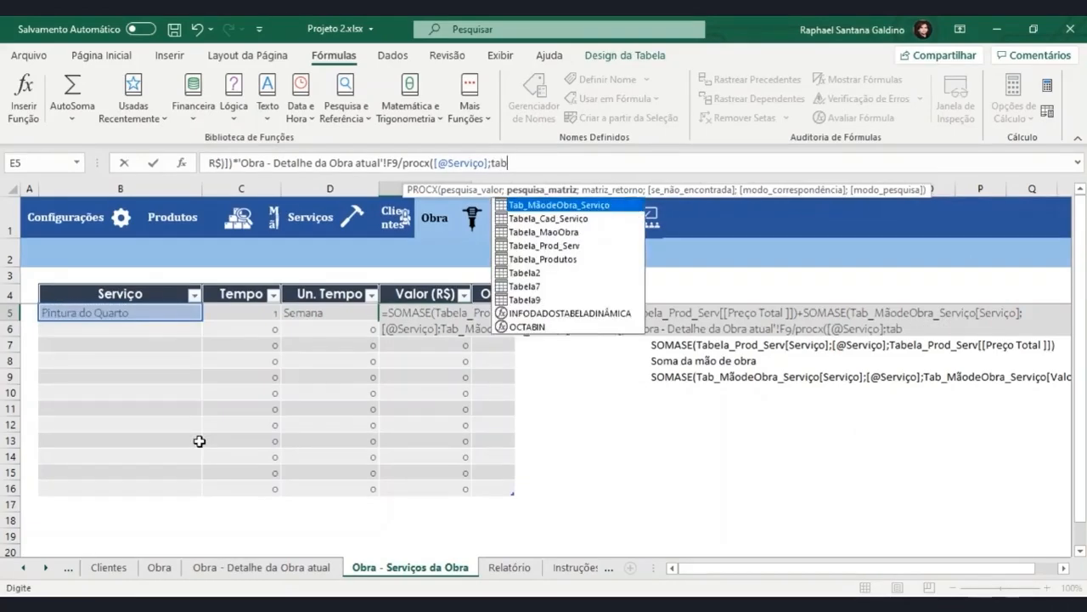
key("Down")
key("Tab")
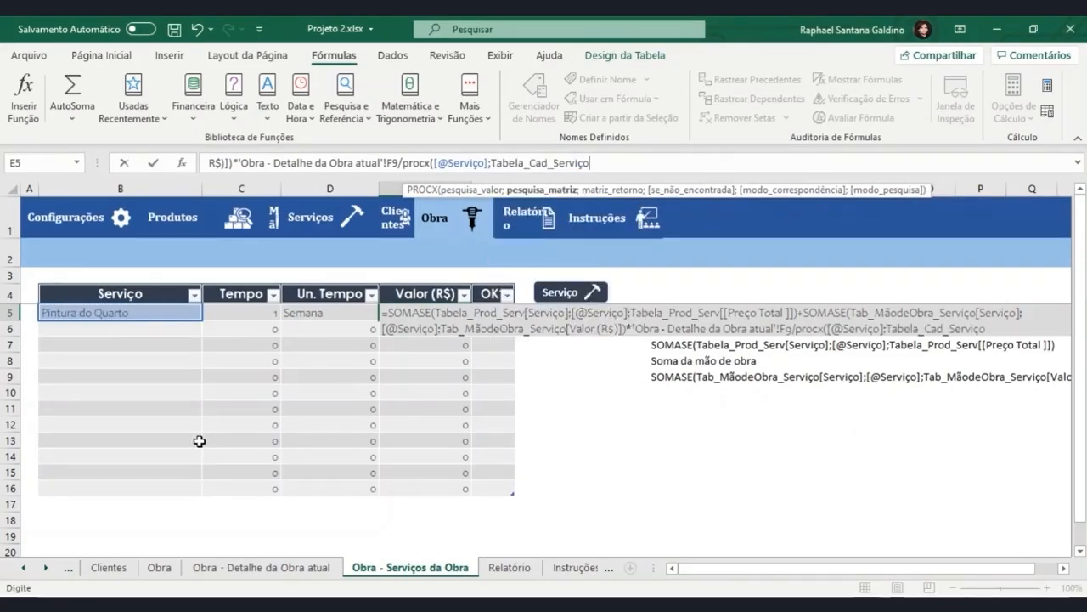
type("[")
key("Down")
key("Tab")
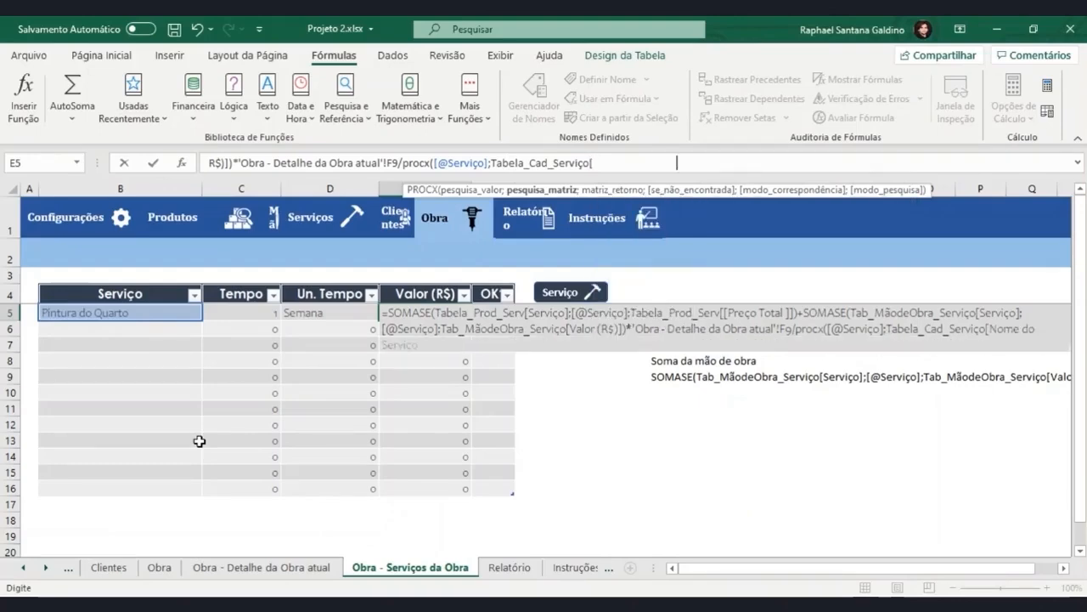
type("];")
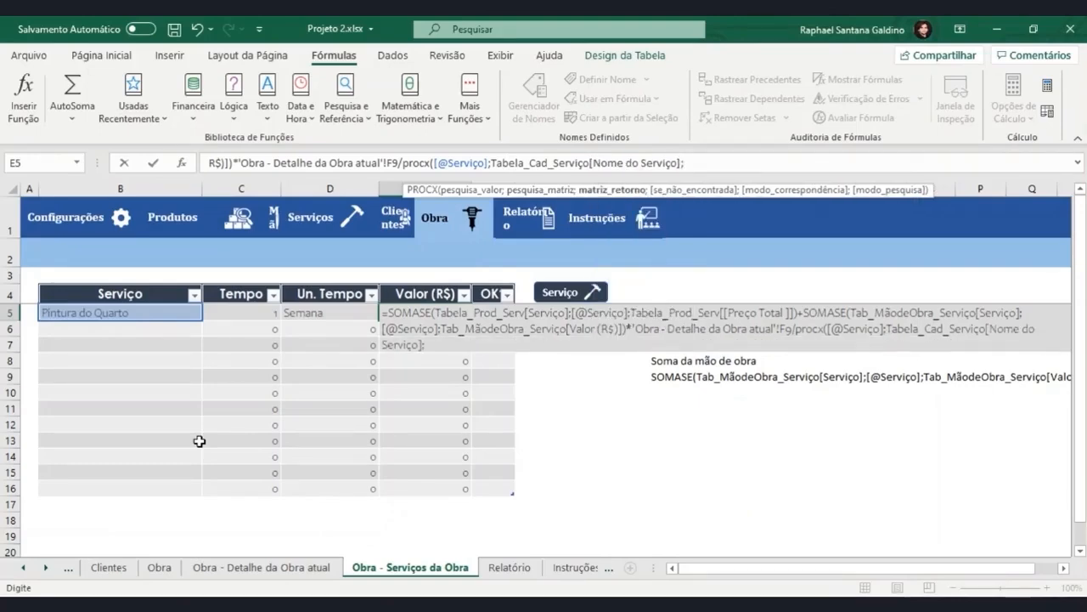
type("tabe")
Enter the Tamanho m² column of Tabela_Cad_Serviço as the return array of the PROCX.
key("Tab")
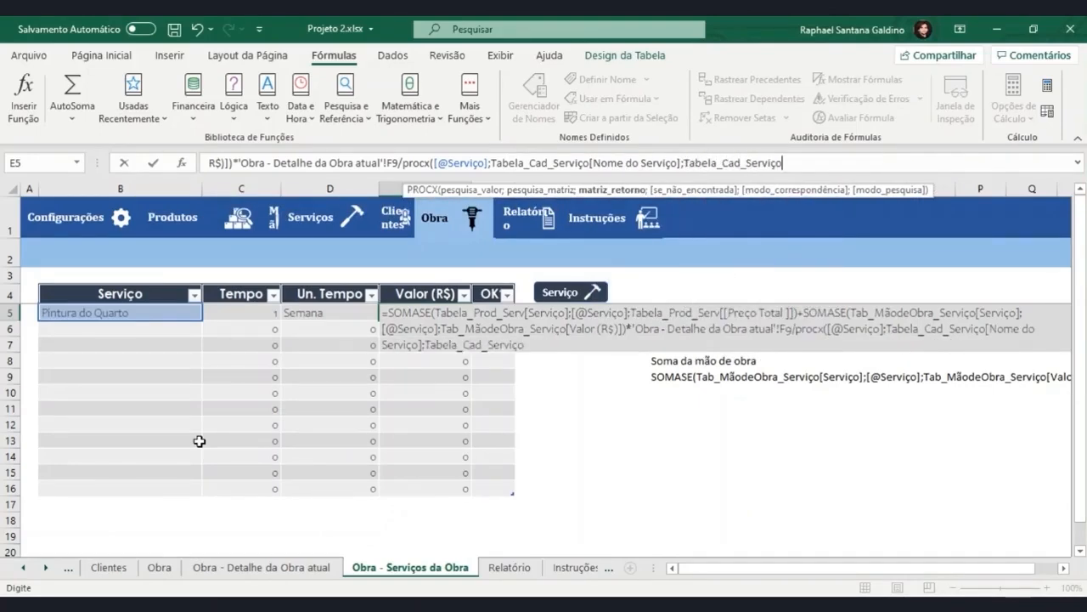
type("[")
key("Down")
key("Down")
key("Down")
key("Down")
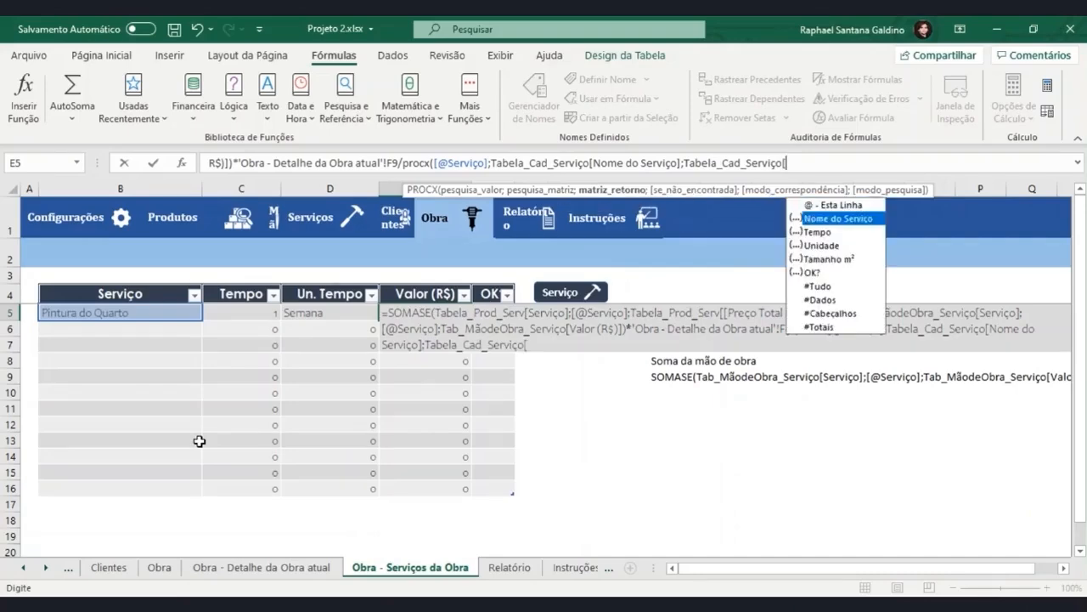
key("Tab")
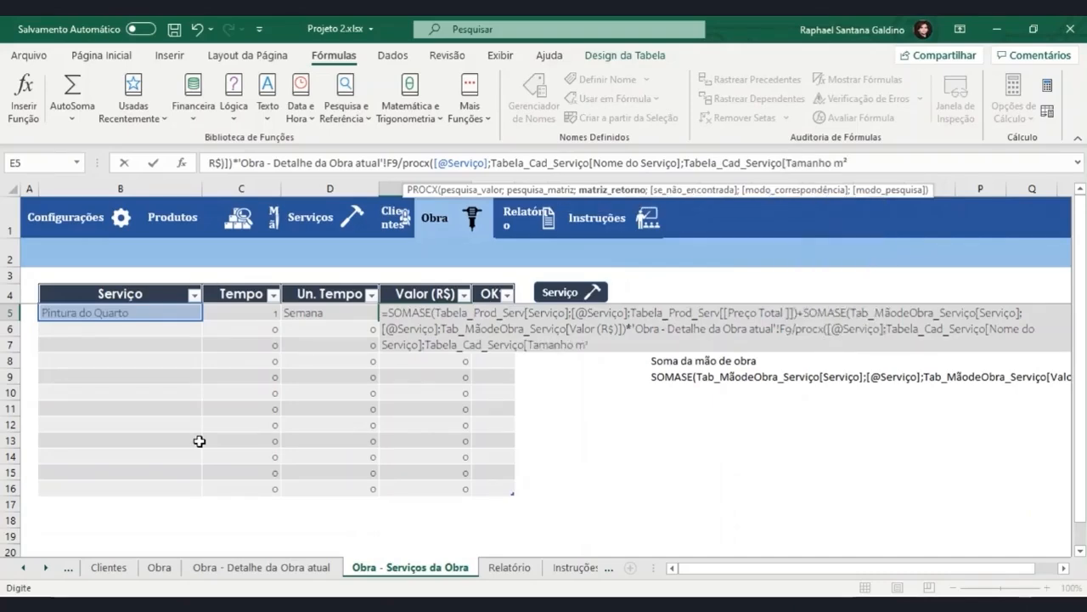
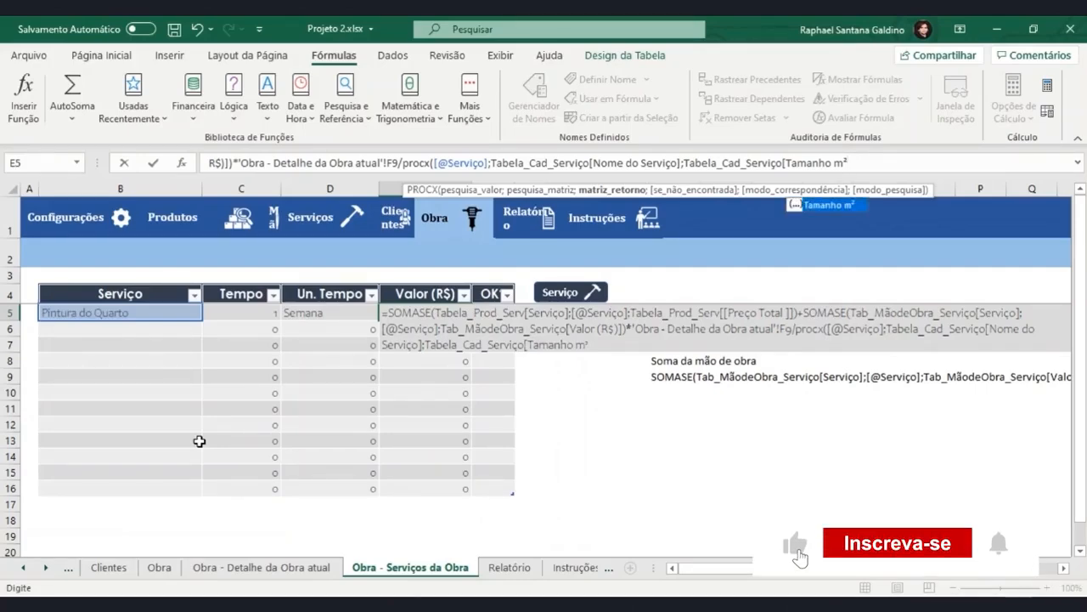
Close the PROCX return array and wrap the whole Valor (R$) formula in E5 in a SEERRO function.
type("]")
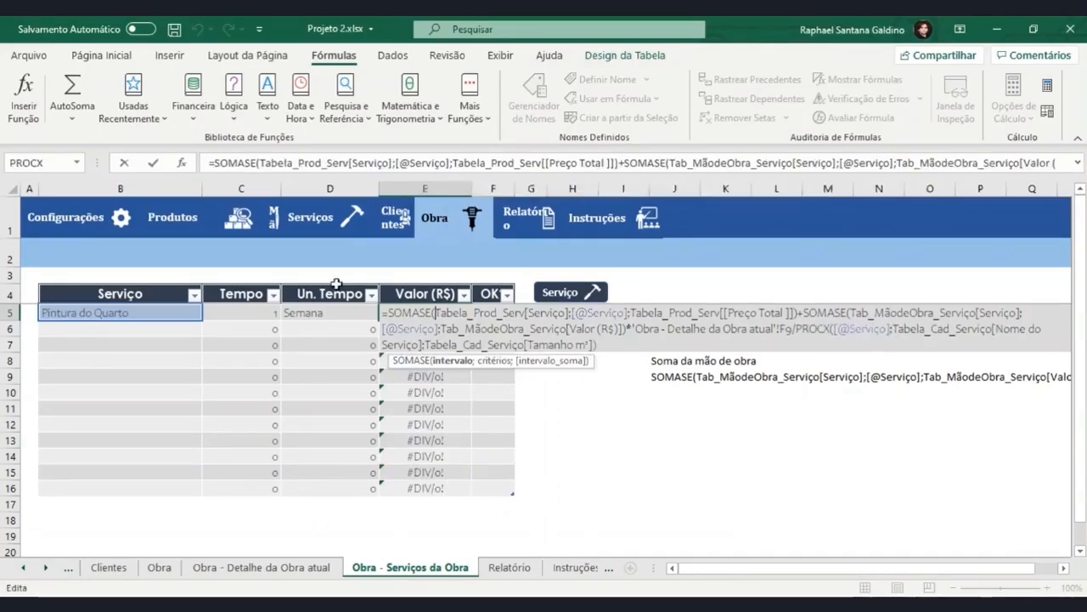
left_click(217, 163)
type("S")
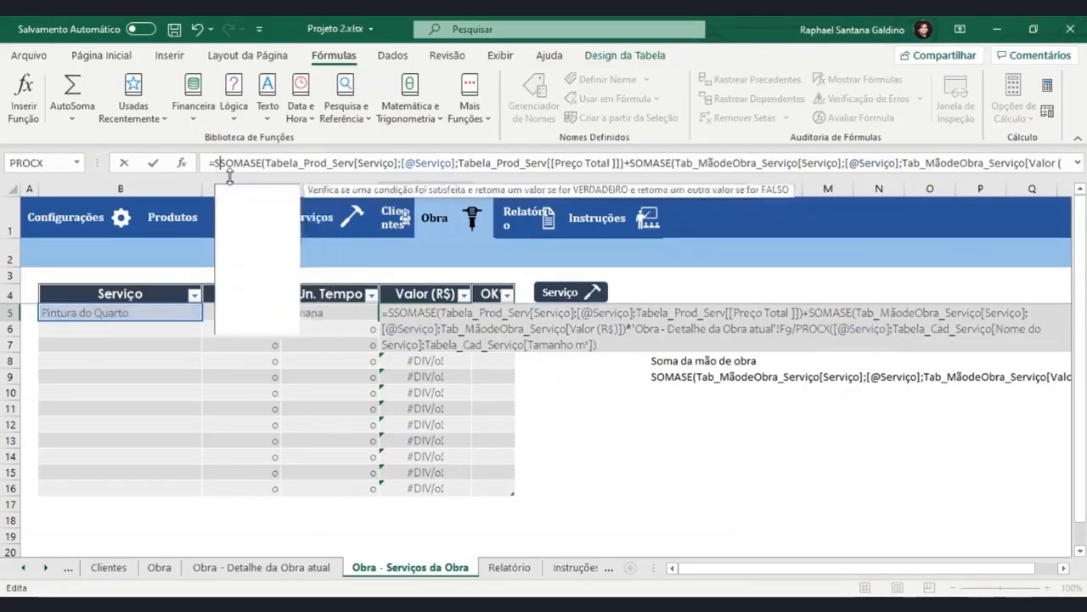
type("eerro(")
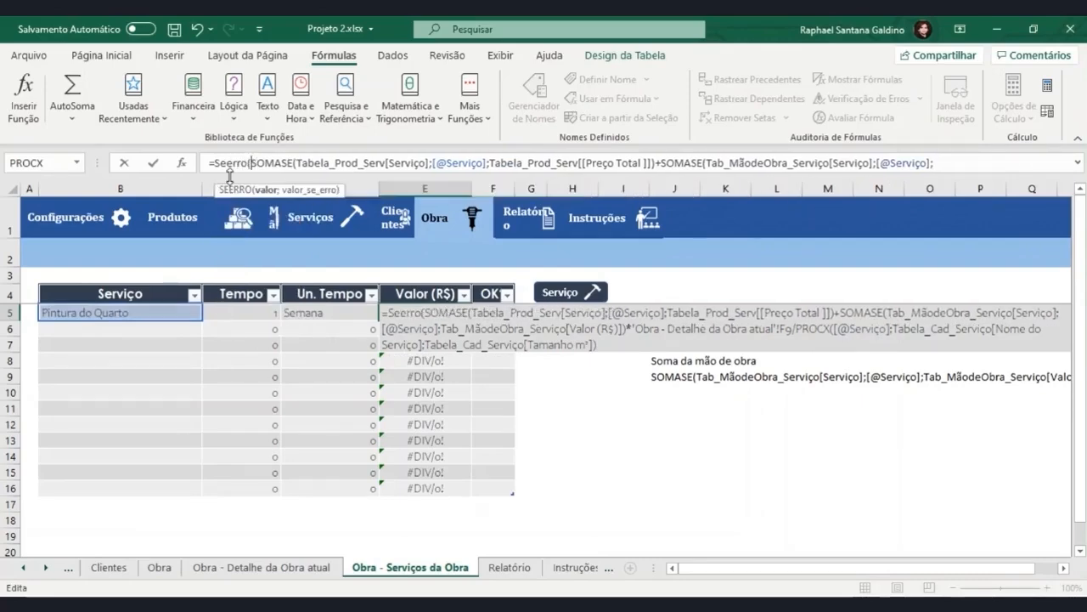
left_click_drag(294, 167, 1039, 162)
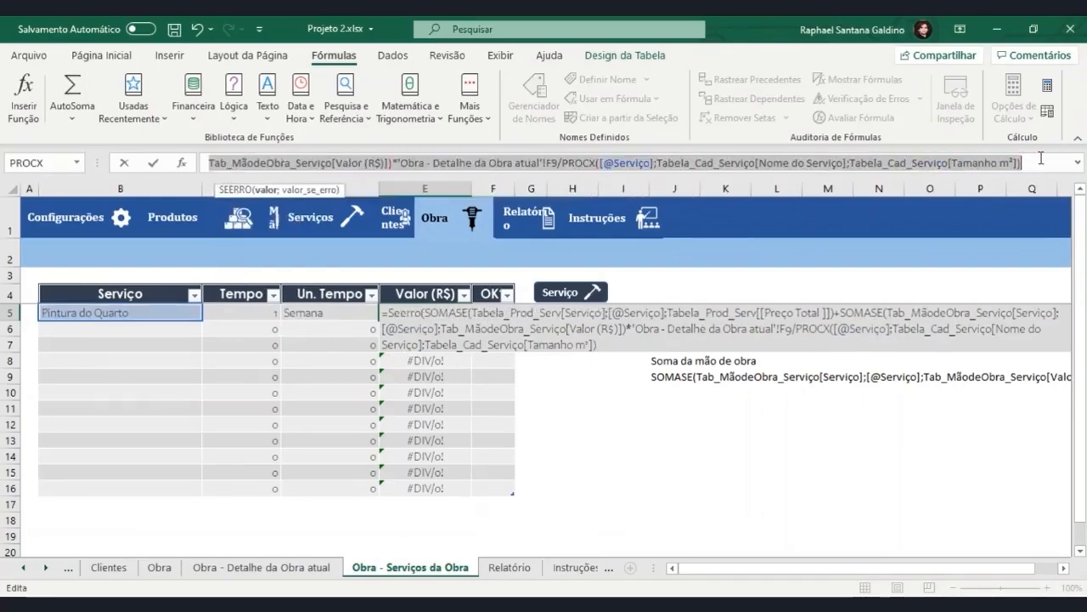
left_click(1036, 162)
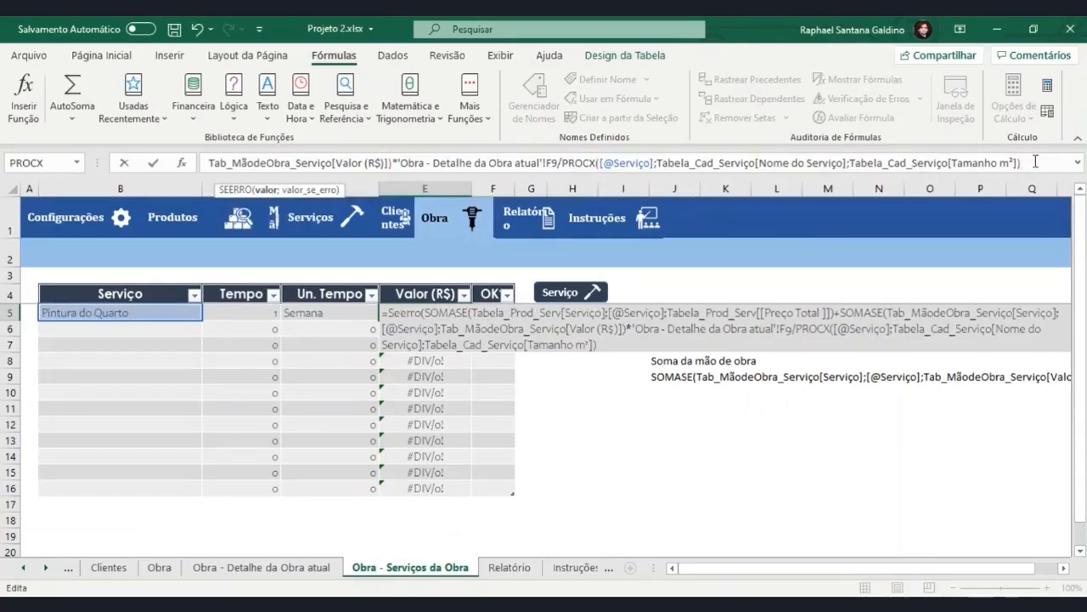
type(")")
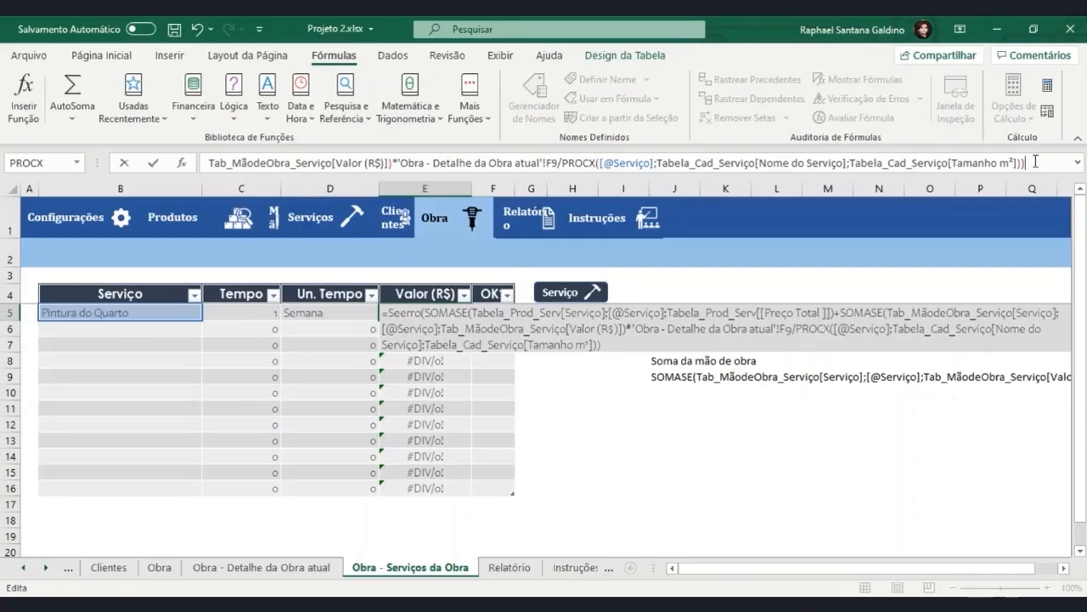
Set empty text "" as the value_if_error argument of the SEERRO and commit the formula.
key("Left")
type("\"\"")
key("Left")
key("Left")
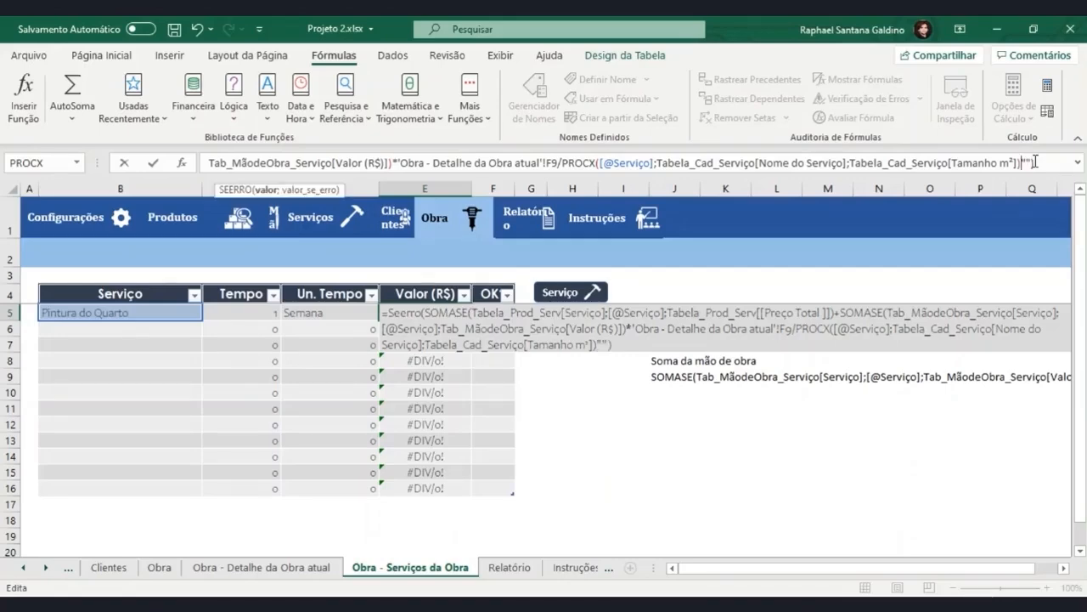
key("Return")
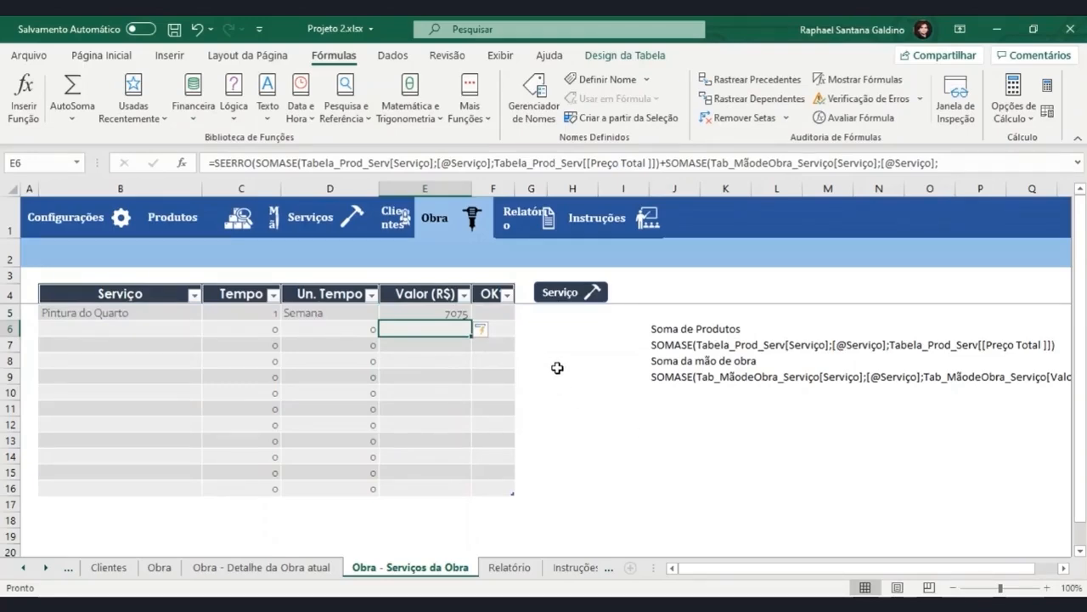
Review the E5 formula, including the part that scales by the work's size over the service's registered size.
left_click(428, 312)
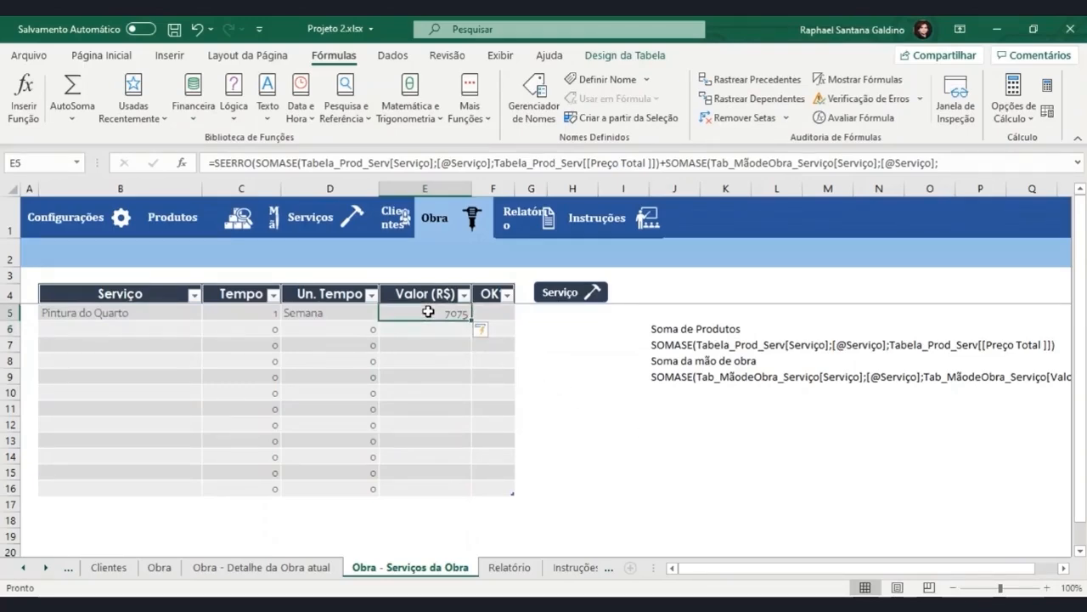
double_click(428, 312)
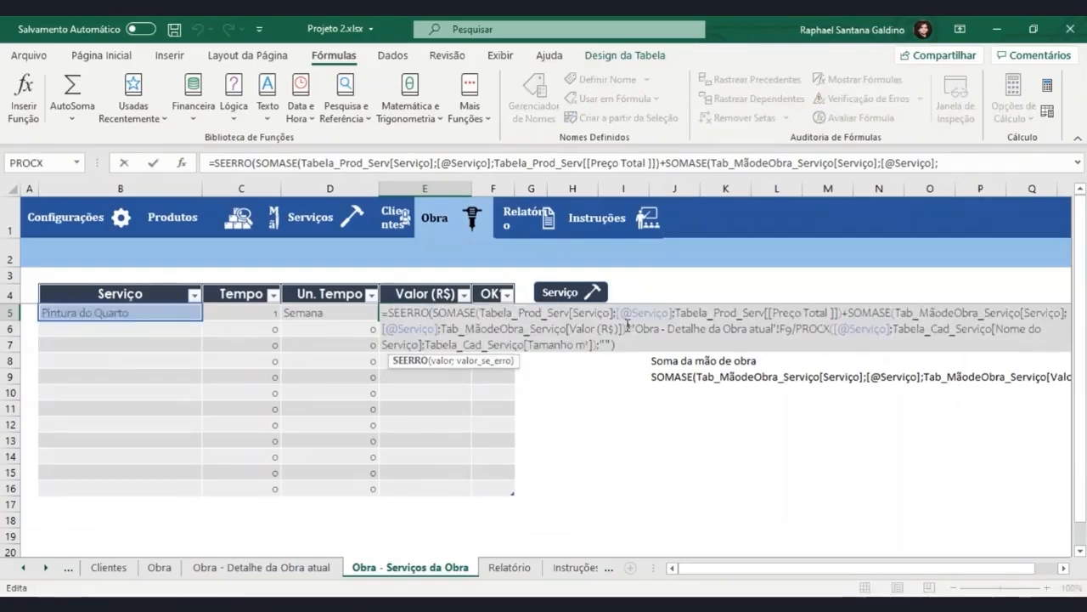
left_click(643, 345)
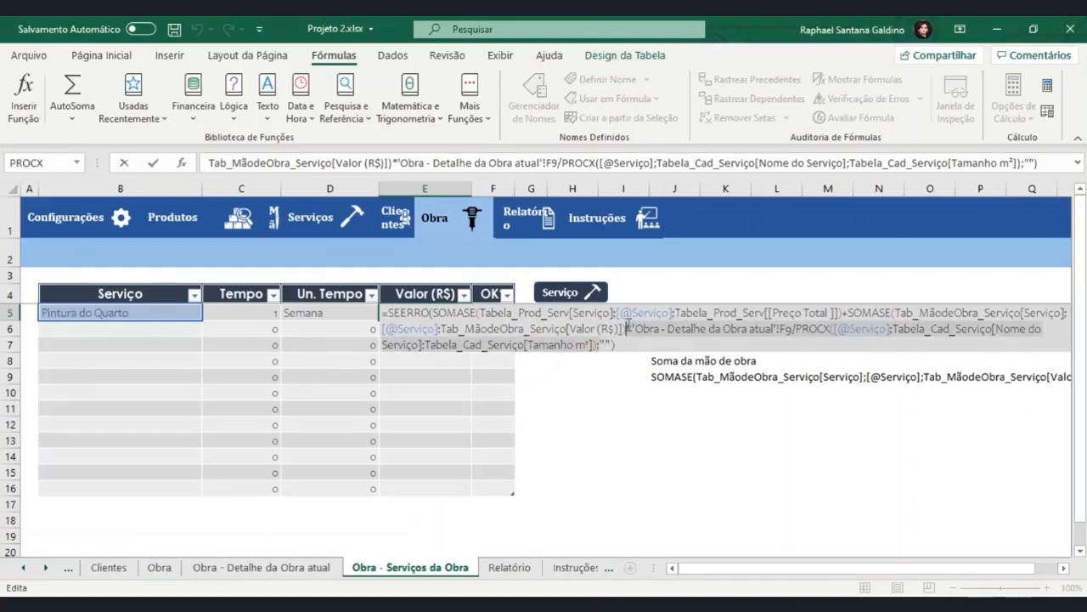
left_click(627, 327)
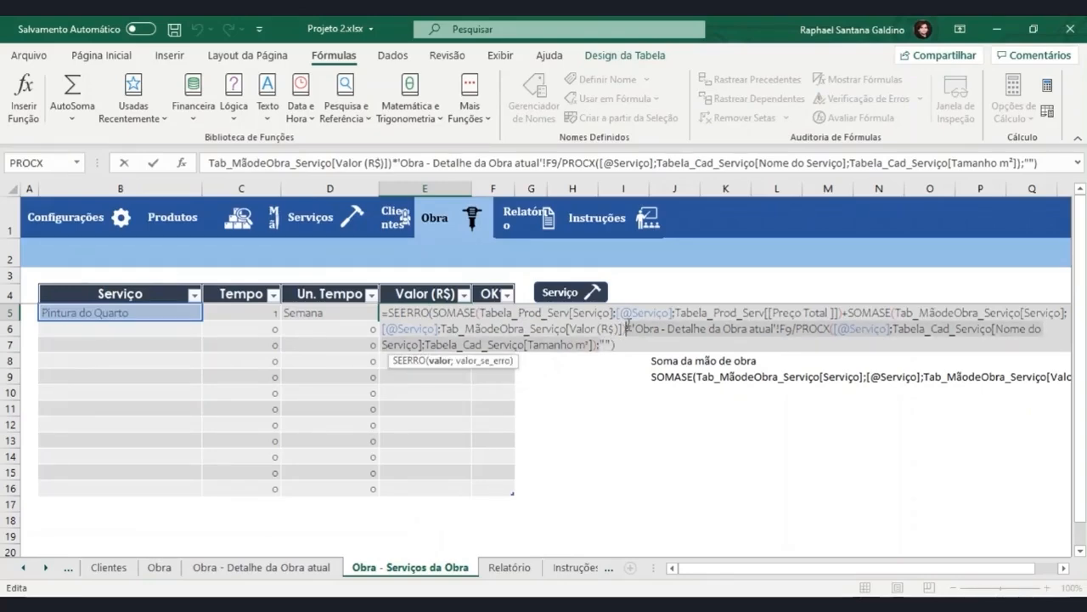
key("ctrl+Return")
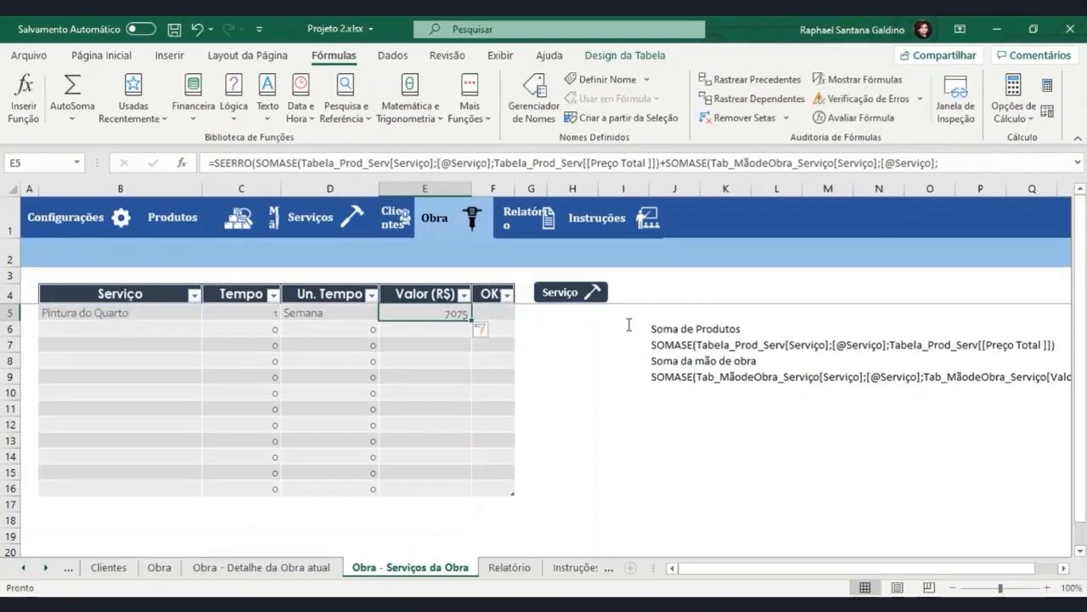
Copy the OK? formula from F5 of the Clientes sheet into F5 of Obra - Serviços da Obra.
left_click(490, 313)
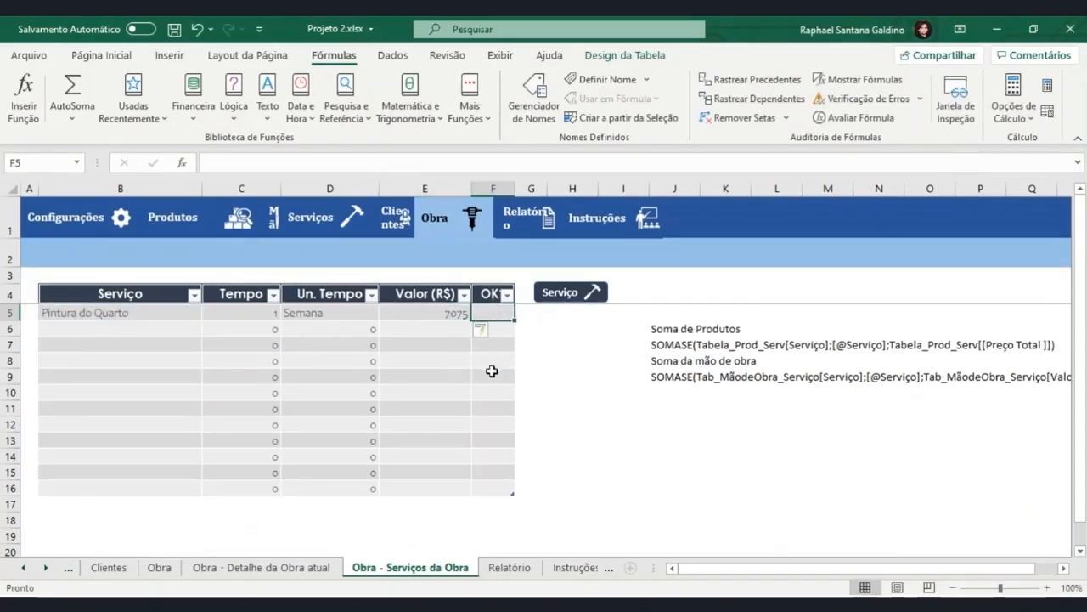
left_click(393, 223)
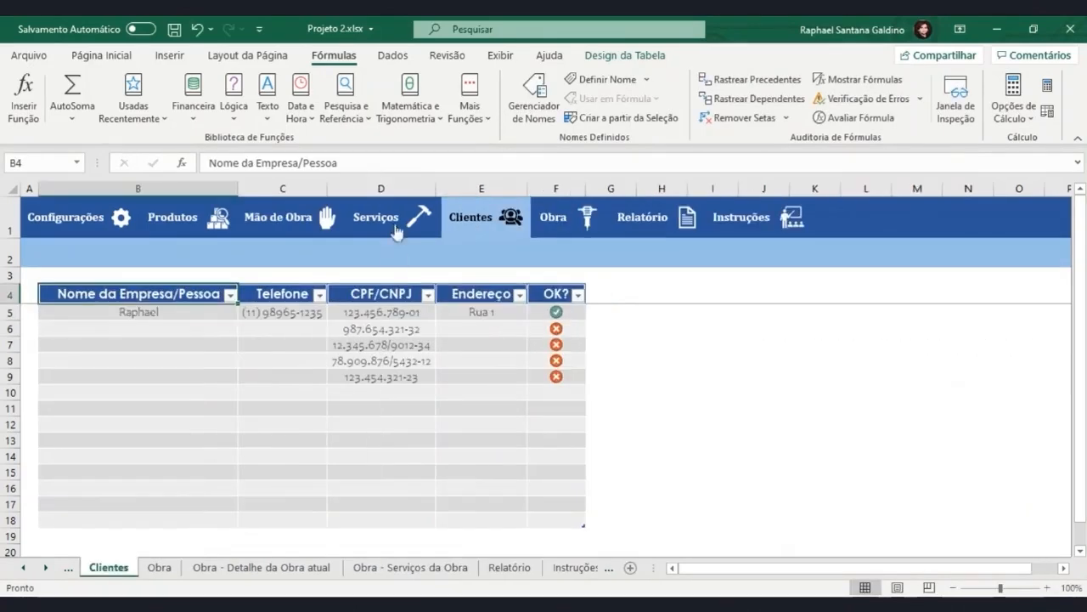
left_click(538, 311)
key("ctrl+c")
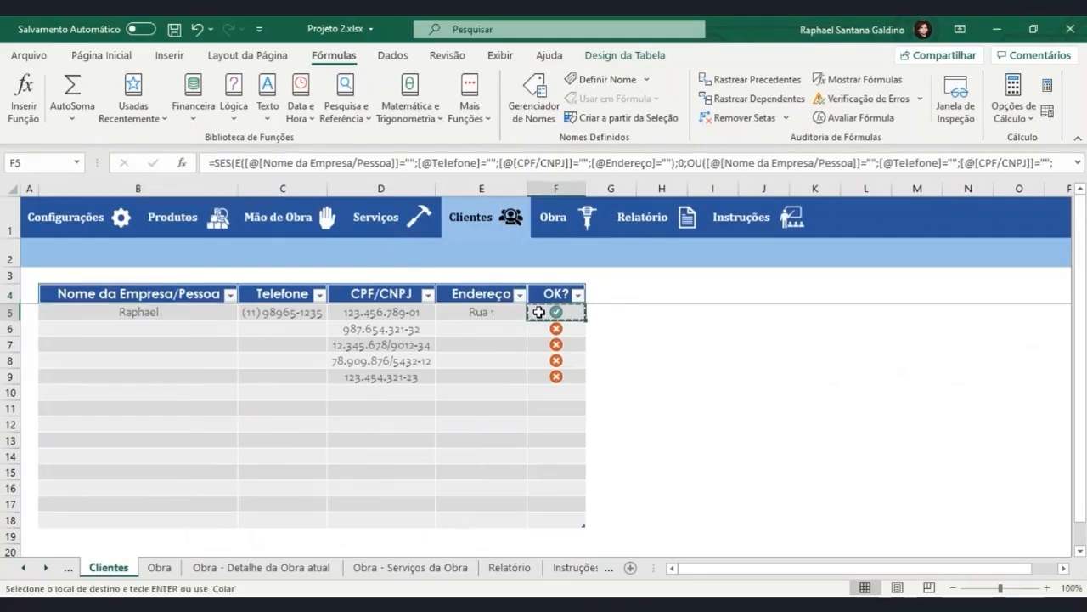
left_click(561, 221)
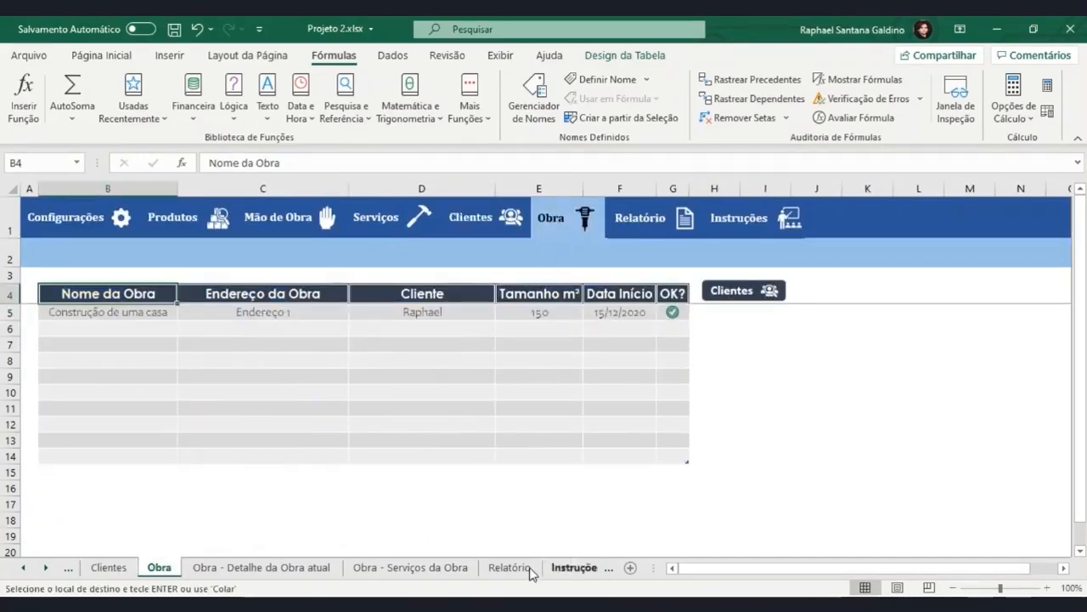
left_click(476, 569)
key("ctrl+v")
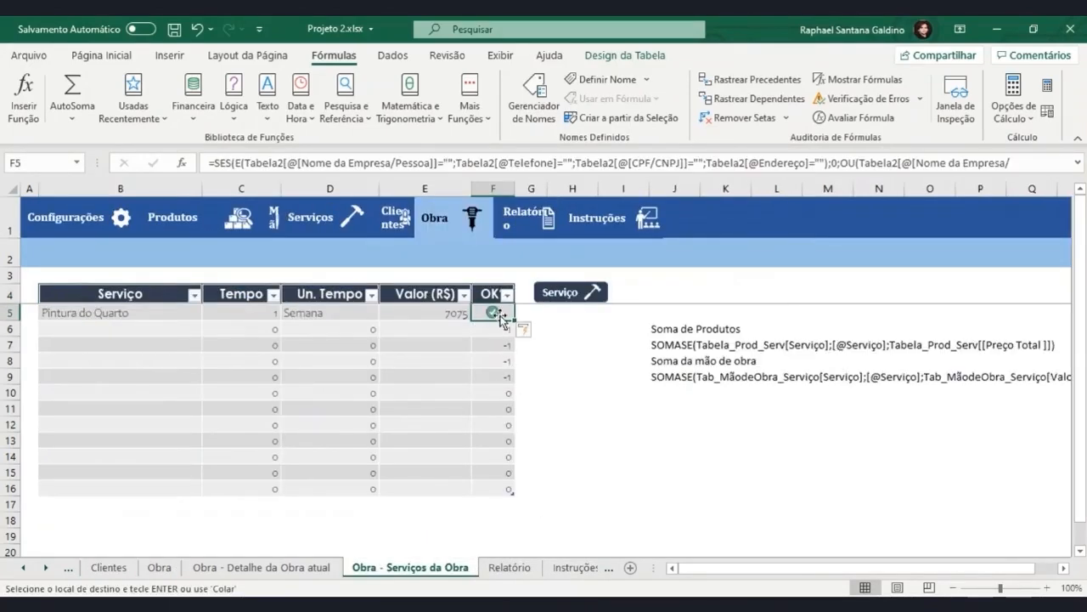
left_click_drag(433, 162, 244, 162)
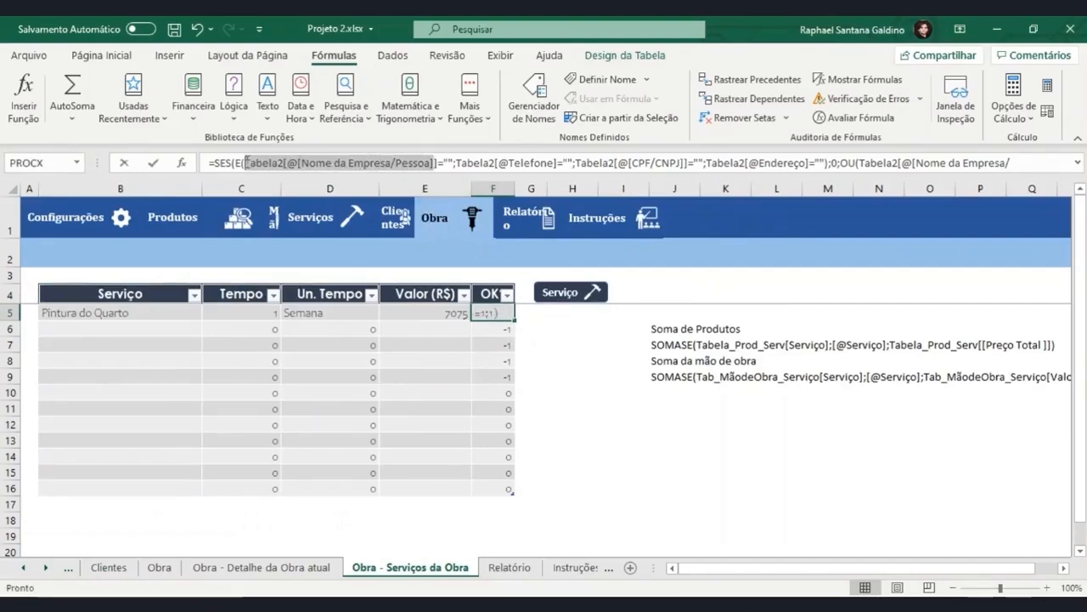
key("BackSpace")
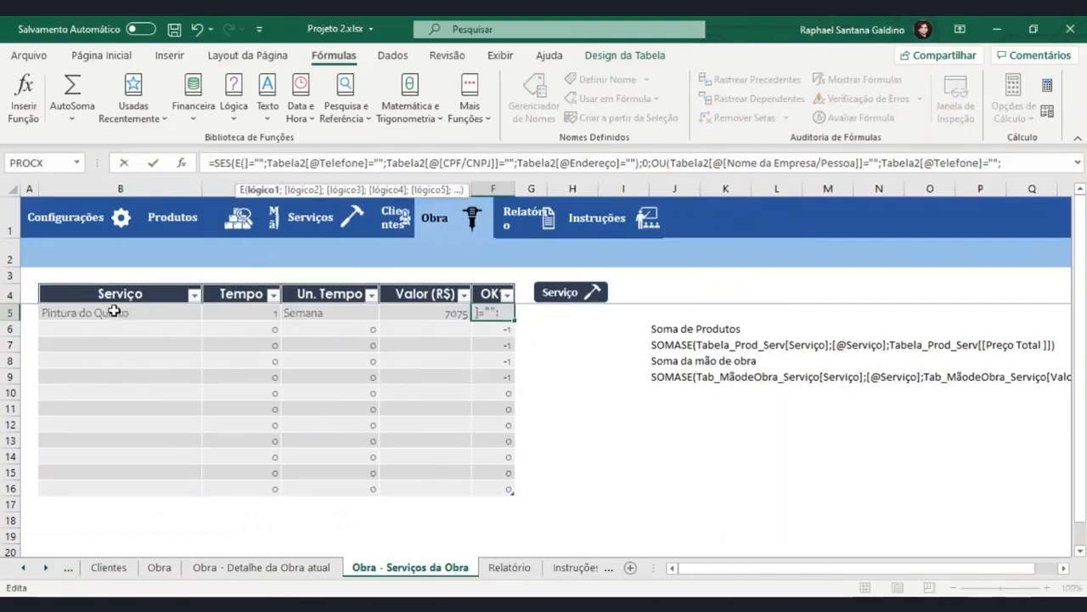
type("[")
left_click_drag(287, 162, 245, 162)
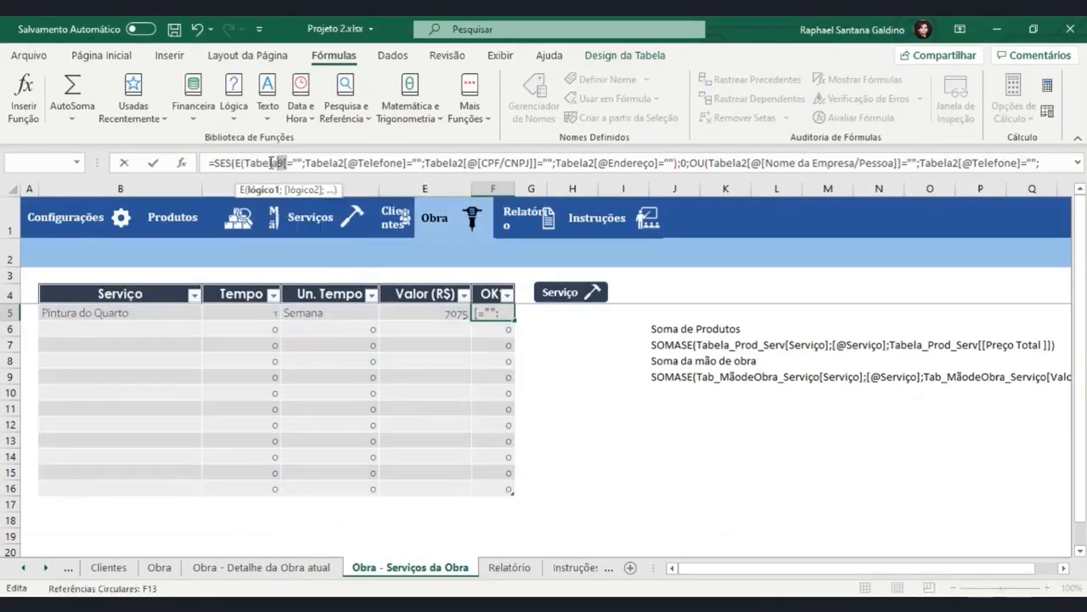
key("BackSpace")
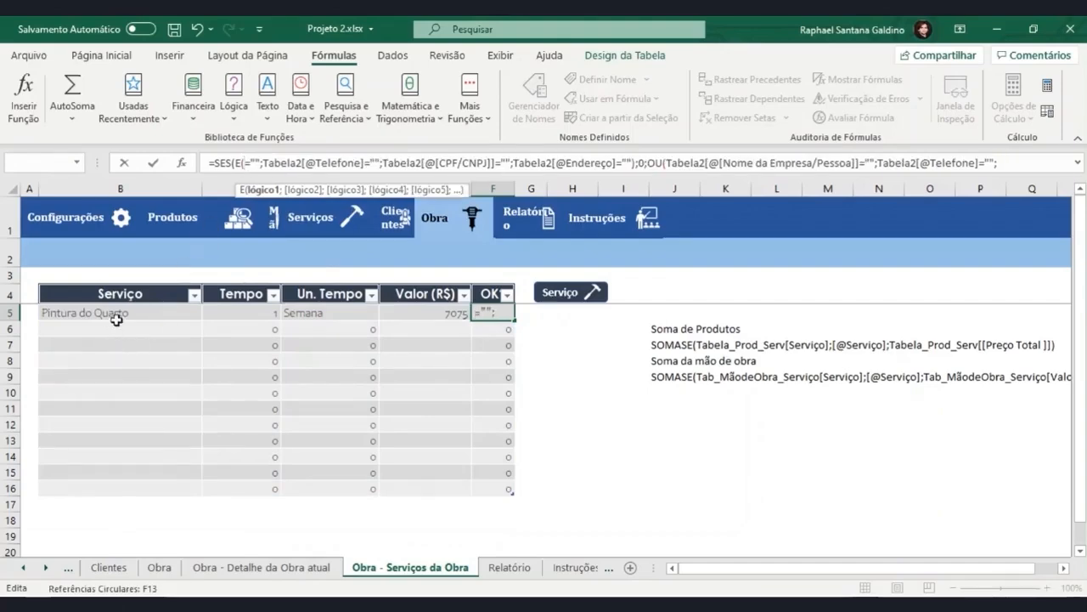
left_click(116, 317)
left_click_drag(420, 163, 316, 162)
left_click(240, 313)
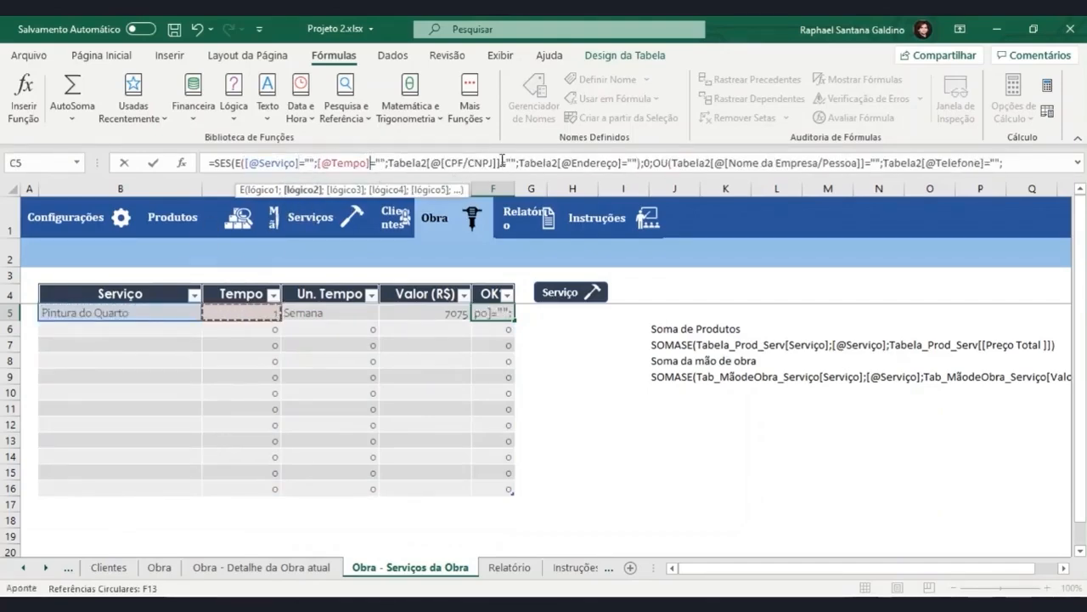
left_click_drag(502, 161, 390, 162)
left_click(330, 313)
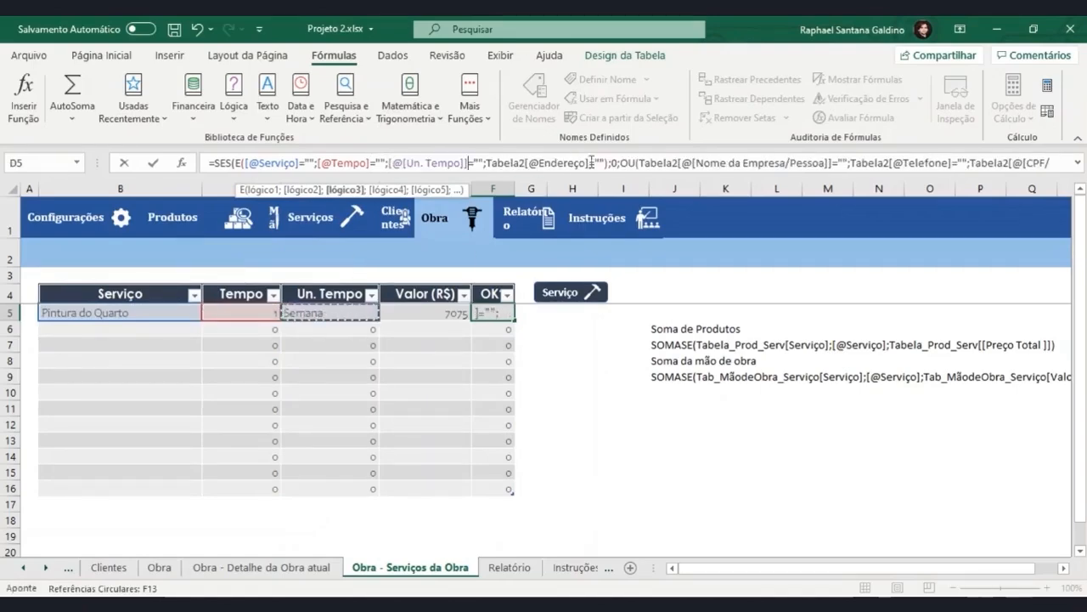
left_click_drag(593, 162, 496, 162)
left_click(426, 313)
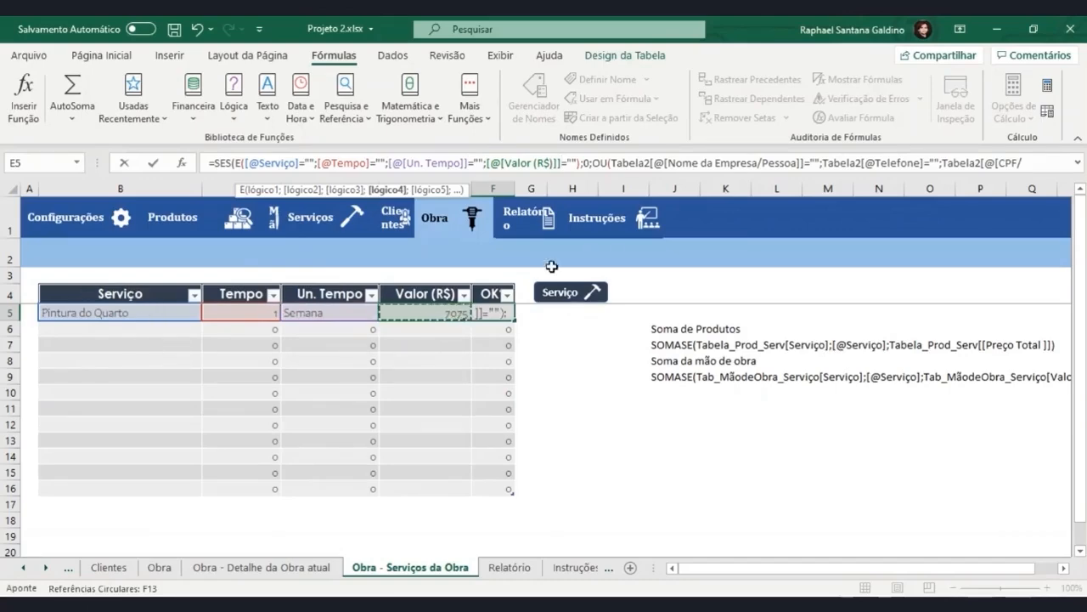
left_click_drag(578, 162, 319, 165)
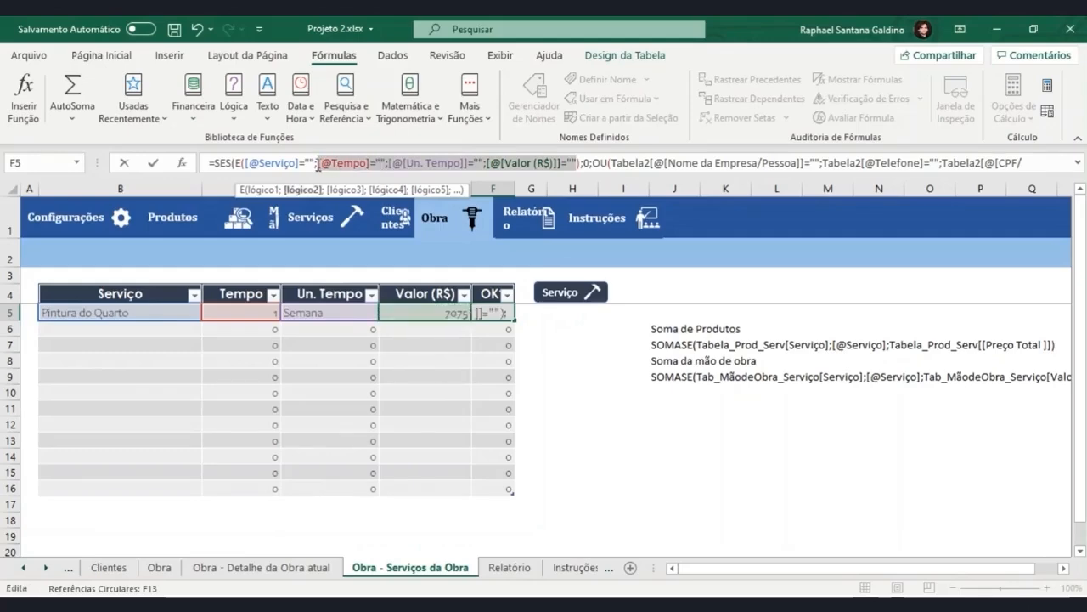
key("Delete")
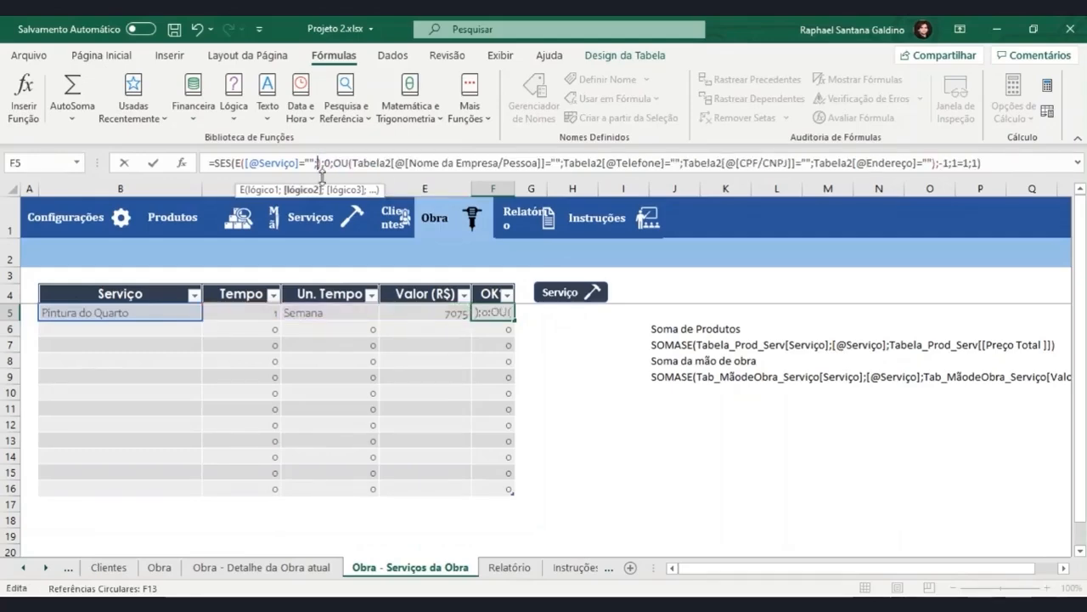
key("Return")
left_click(233, 161)
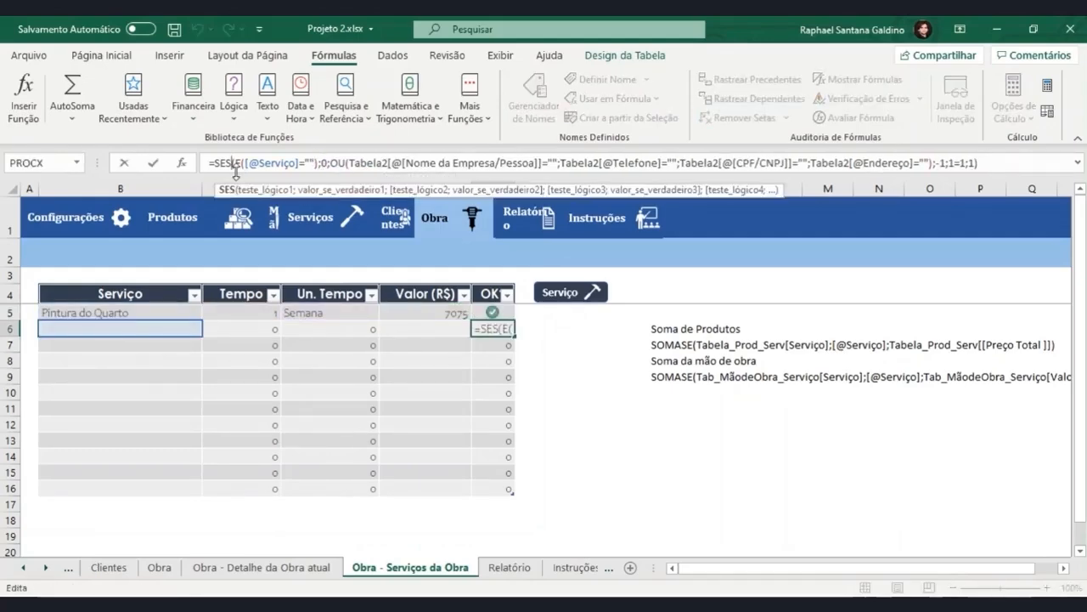
left_click(491, 313)
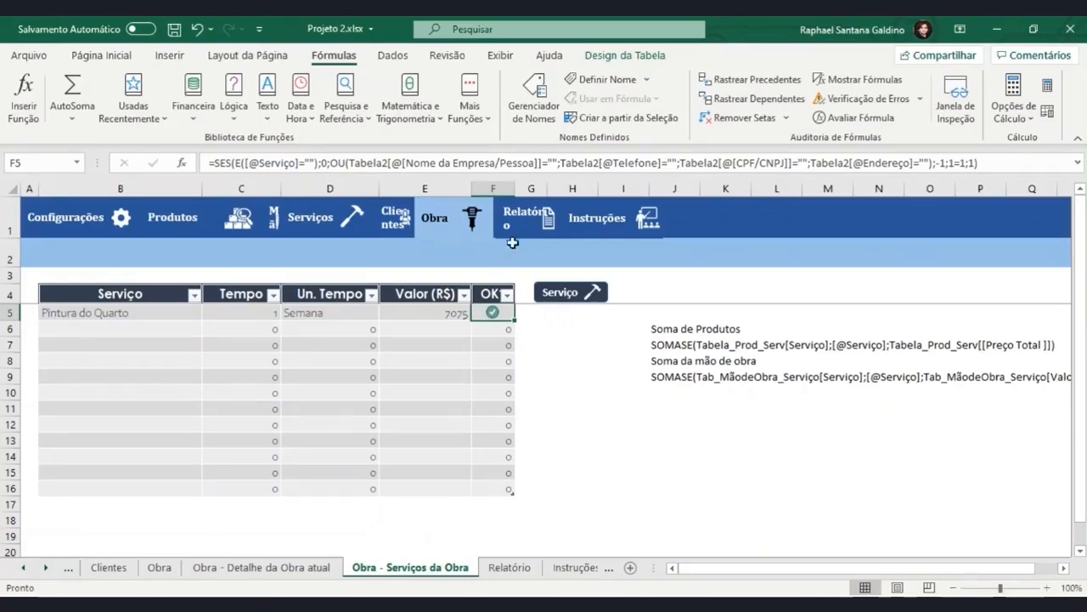
Delete the OK column F from the Obra - Serviços da Obra sheet.
left_click(493, 189)
right_click(501, 186)
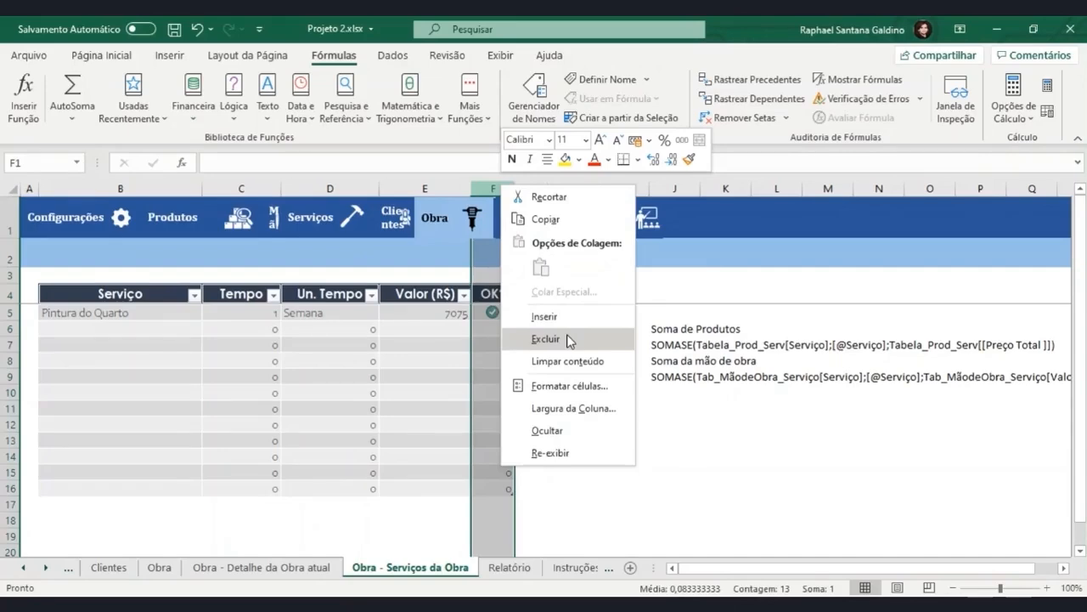
left_click(545, 338)
Examine the Tempo and Un. Tempo cells in the rows without a service and compare them with the Valor (R$) column.
left_click(153, 326)
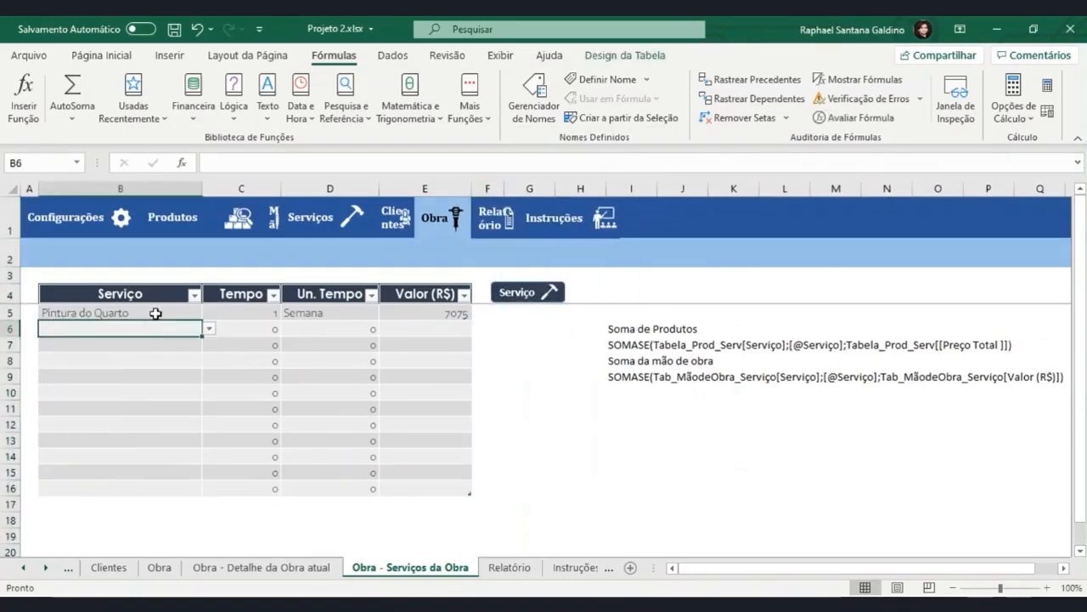
left_click(157, 313)
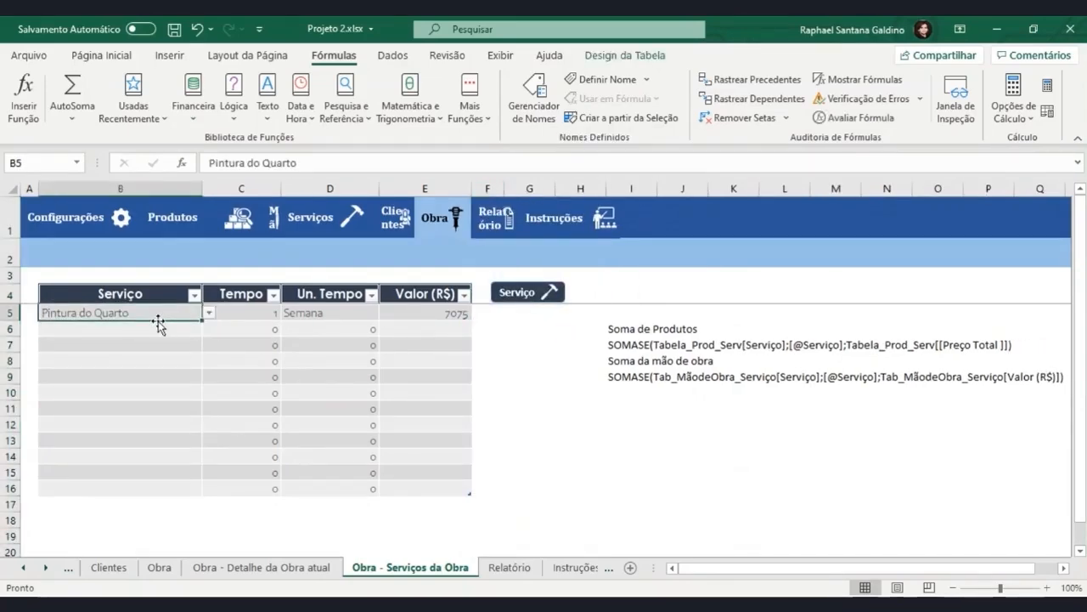
left_click_drag(255, 328, 256, 482)
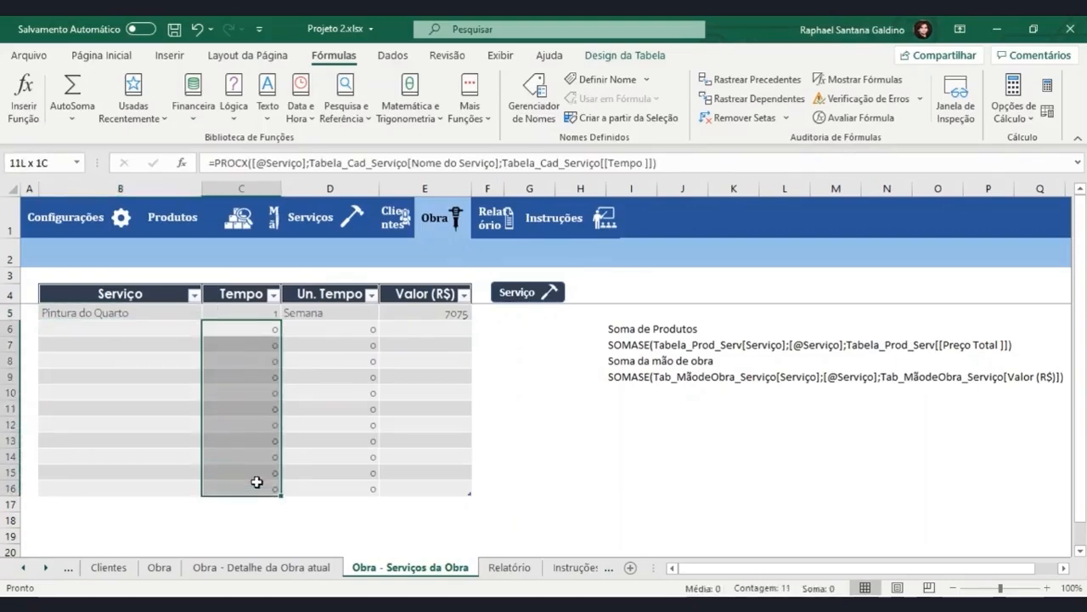
left_click_drag(327, 328, 318, 484)
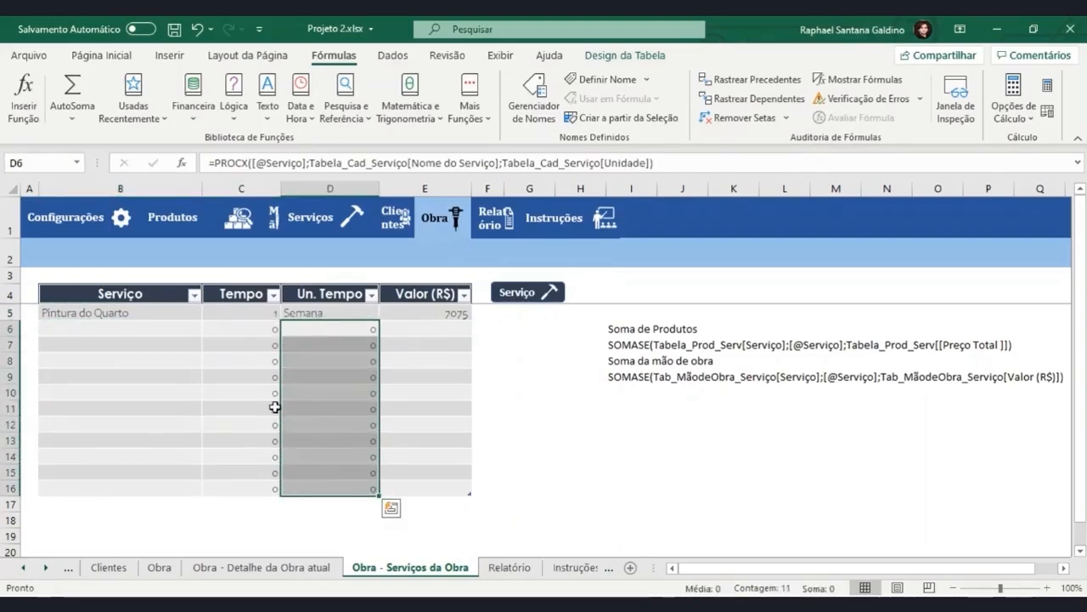
left_click(273, 329)
left_click(448, 314)
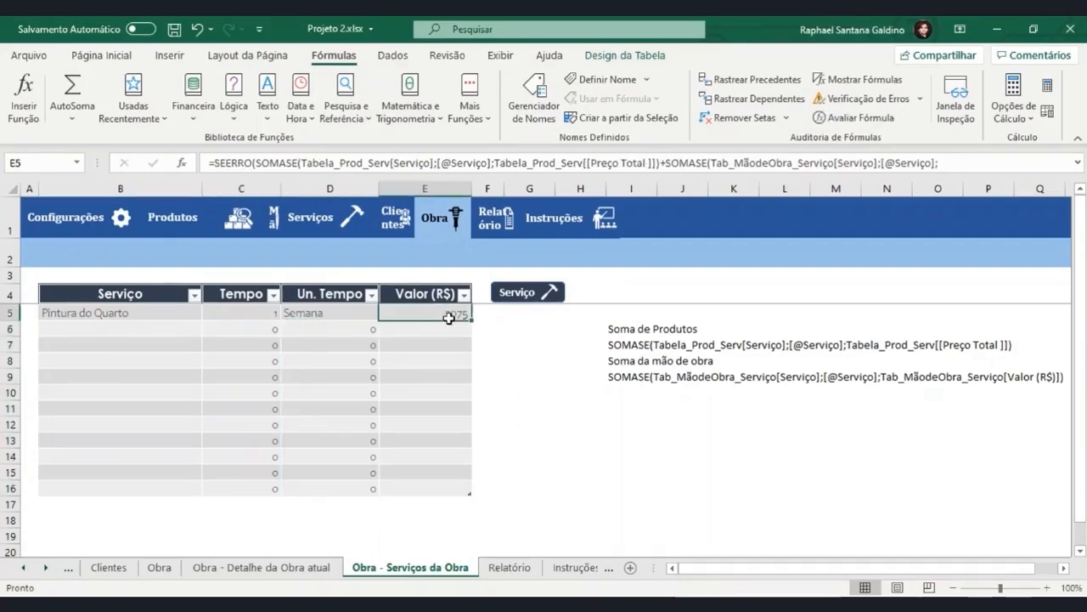
left_click(325, 328)
left_click(253, 333)
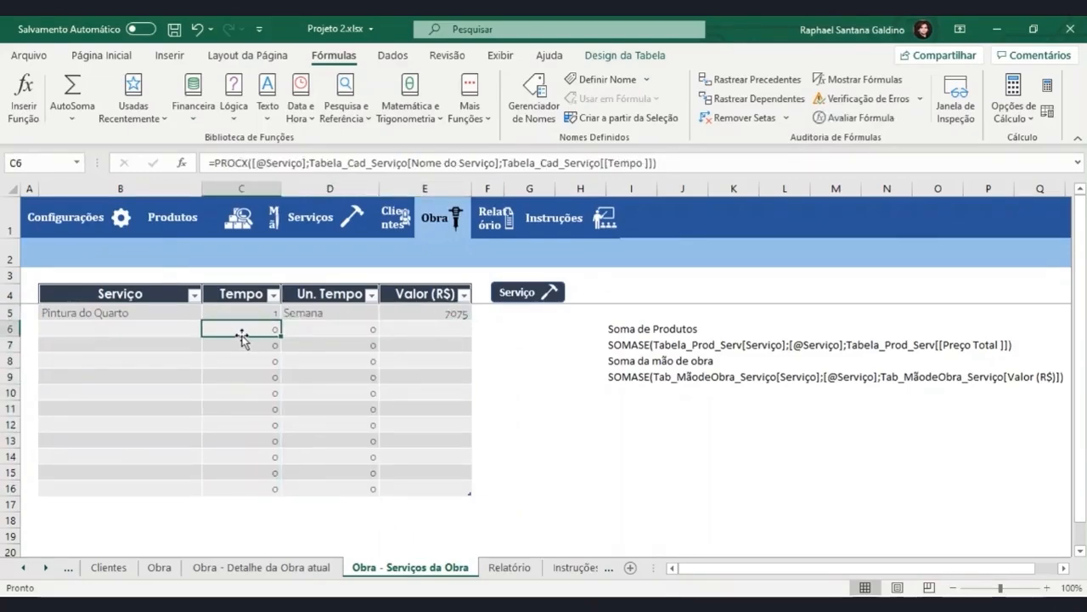
Examine the Tempo lookup formula in C6 and the empty registration rows on the Serviço sheet that it searches.
double_click(241, 330)
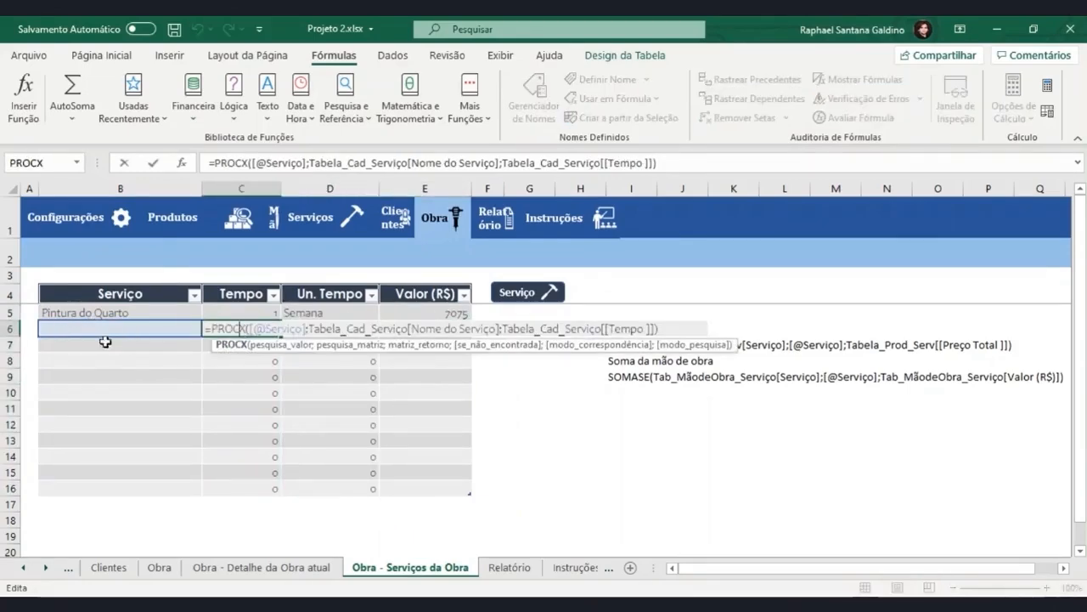
key("Escape")
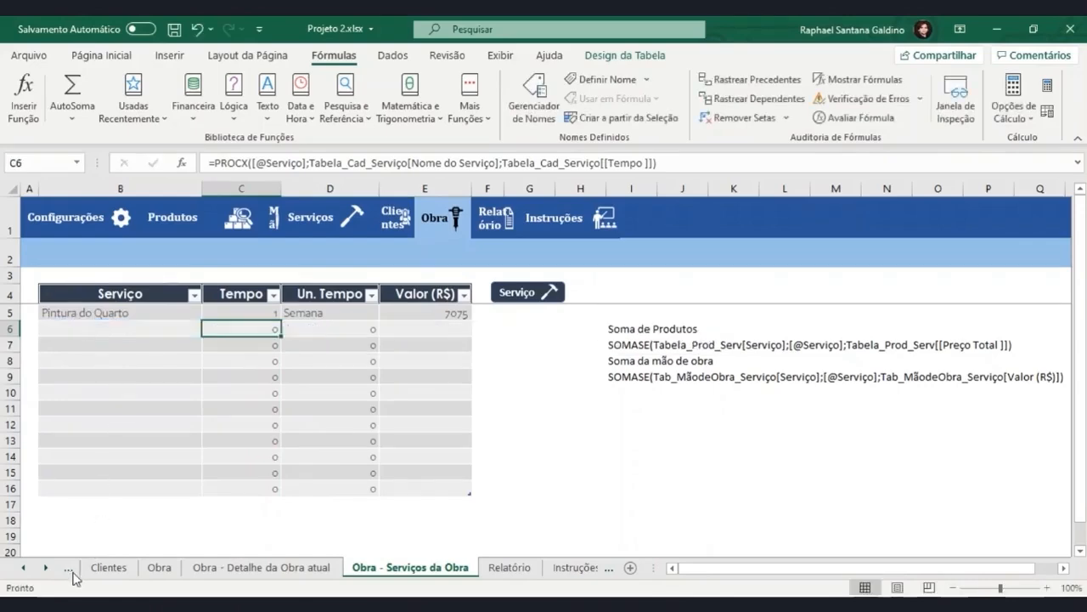
left_click(72, 572)
left_click(71, 569)
left_click(71, 569)
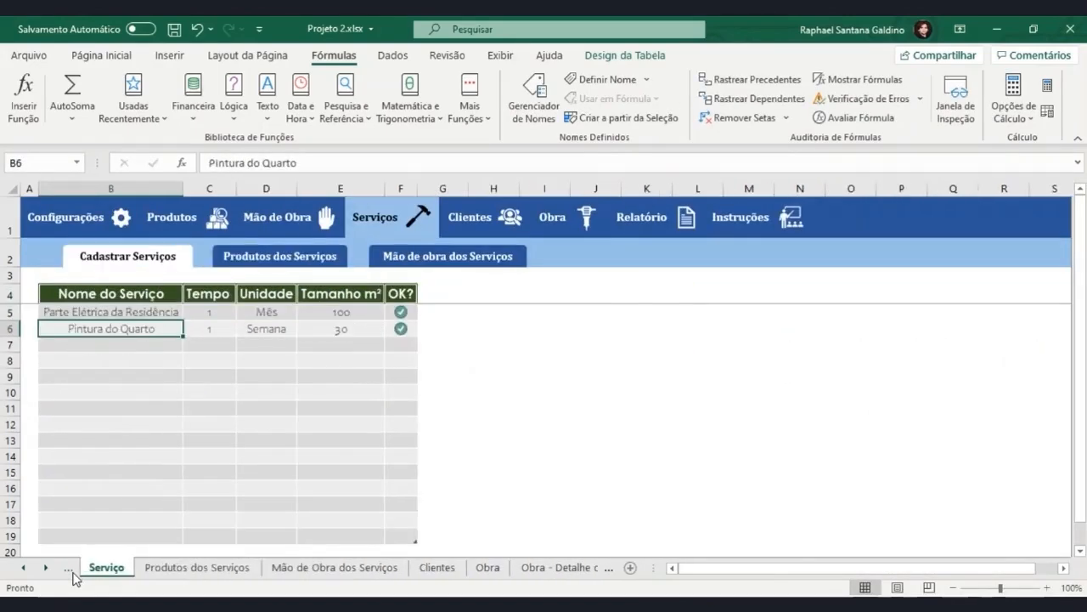
left_click(120, 343)
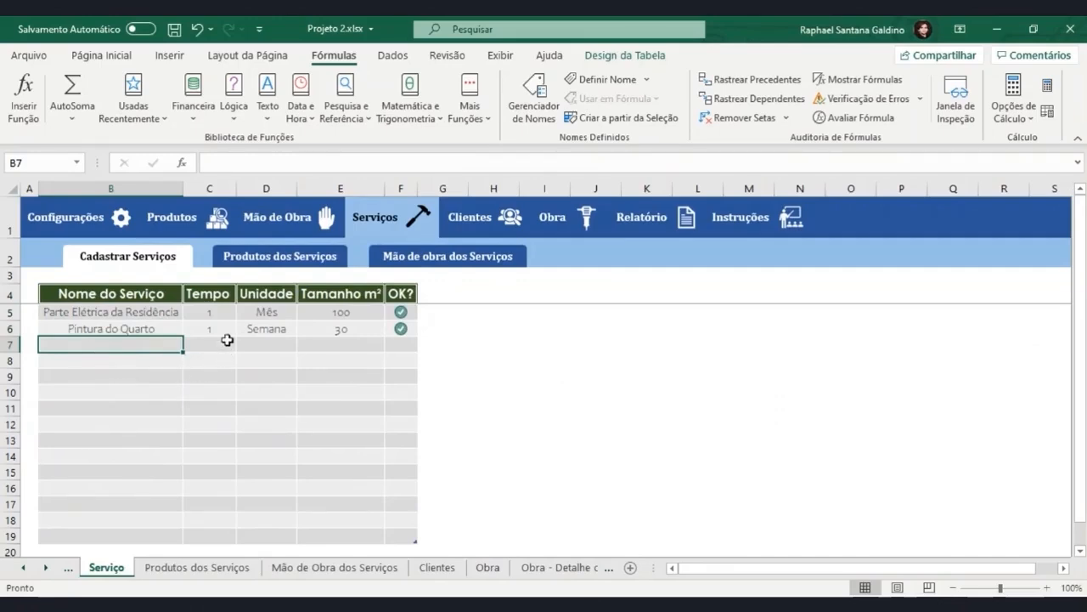
left_click(227, 339)
left_click(282, 349)
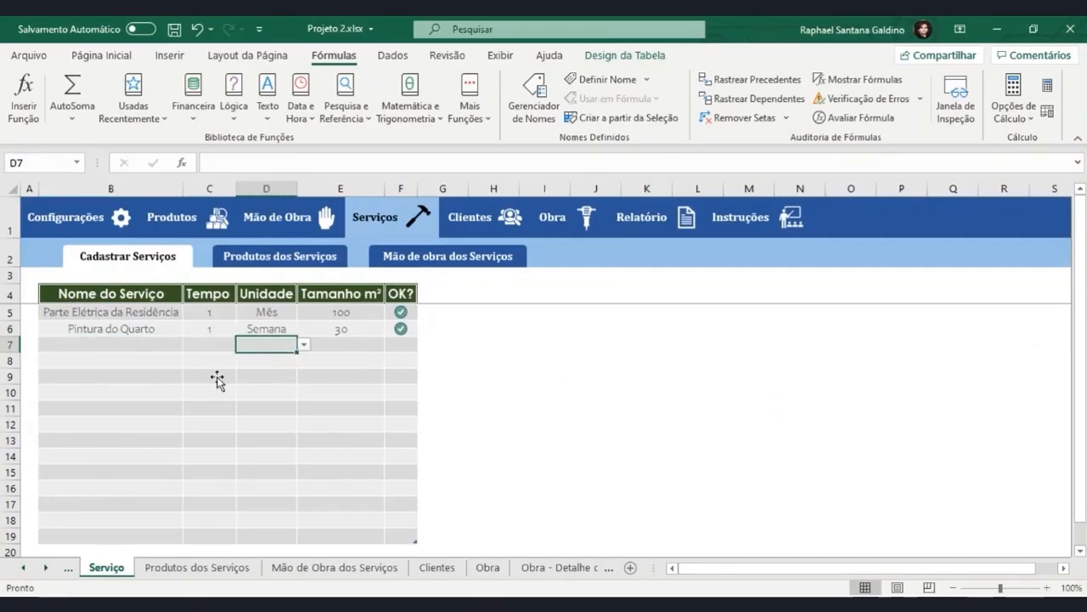
Resize the table Tabela_Cad_Serviço to the range $B$4:$F$6 so it covers only the filled rows.
left_click(145, 331)
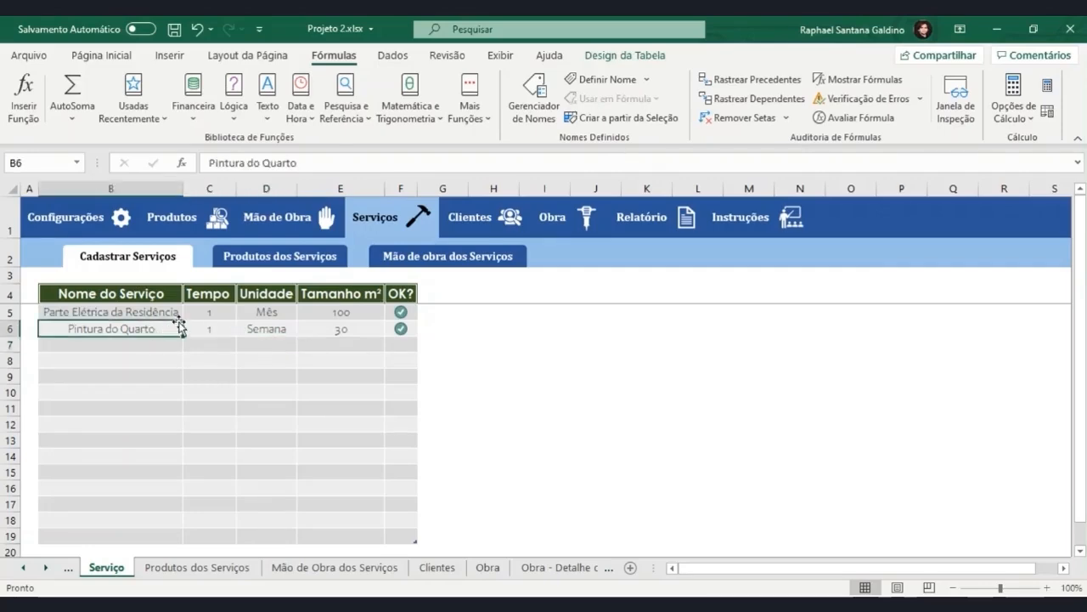
left_click(150, 308)
left_click(153, 328)
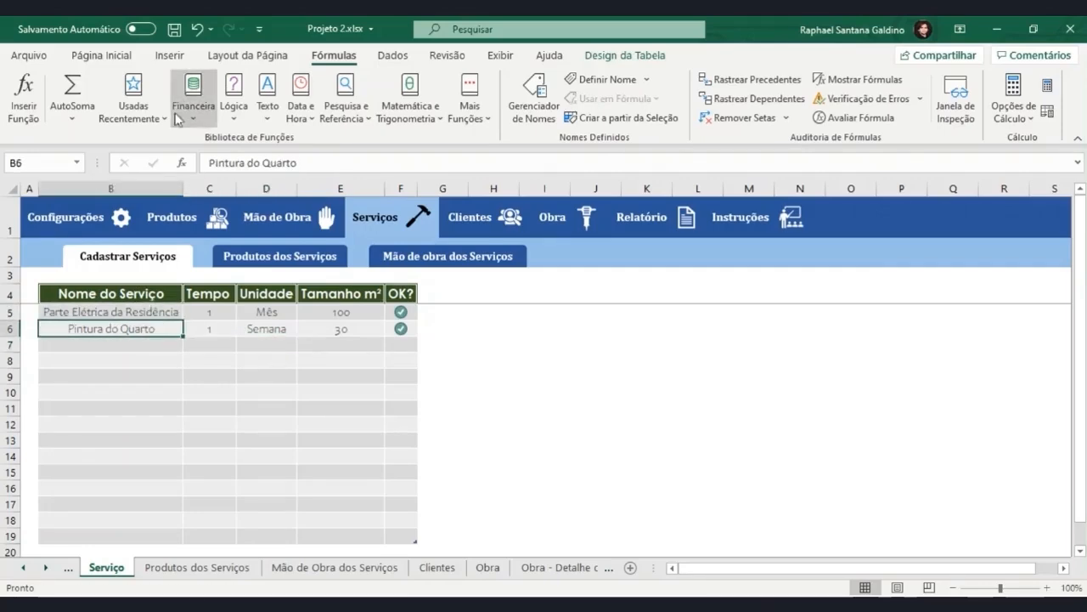
left_click(626, 55)
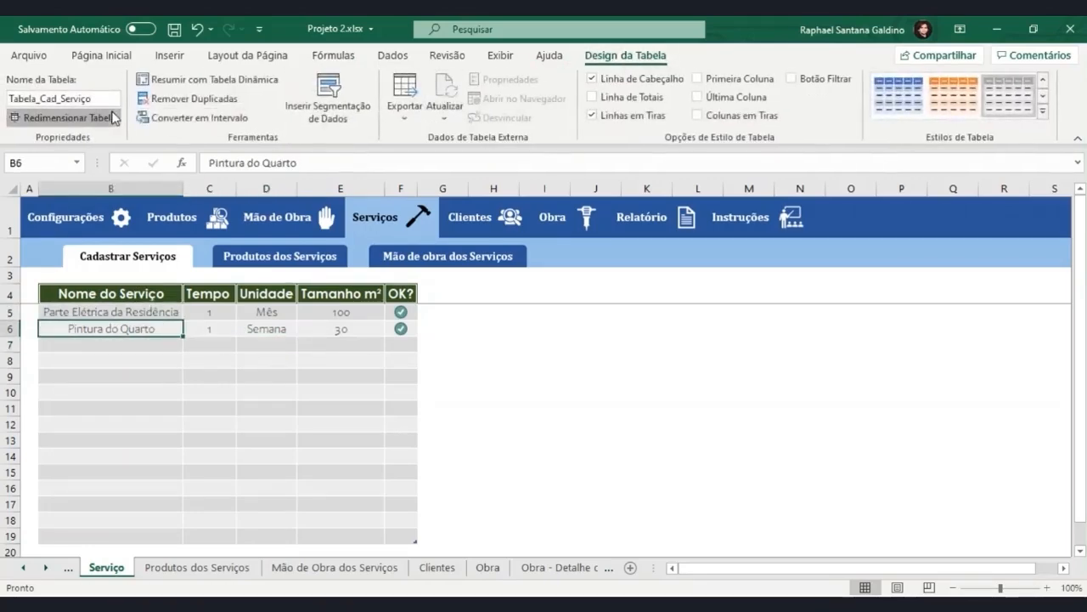
left_click(64, 117)
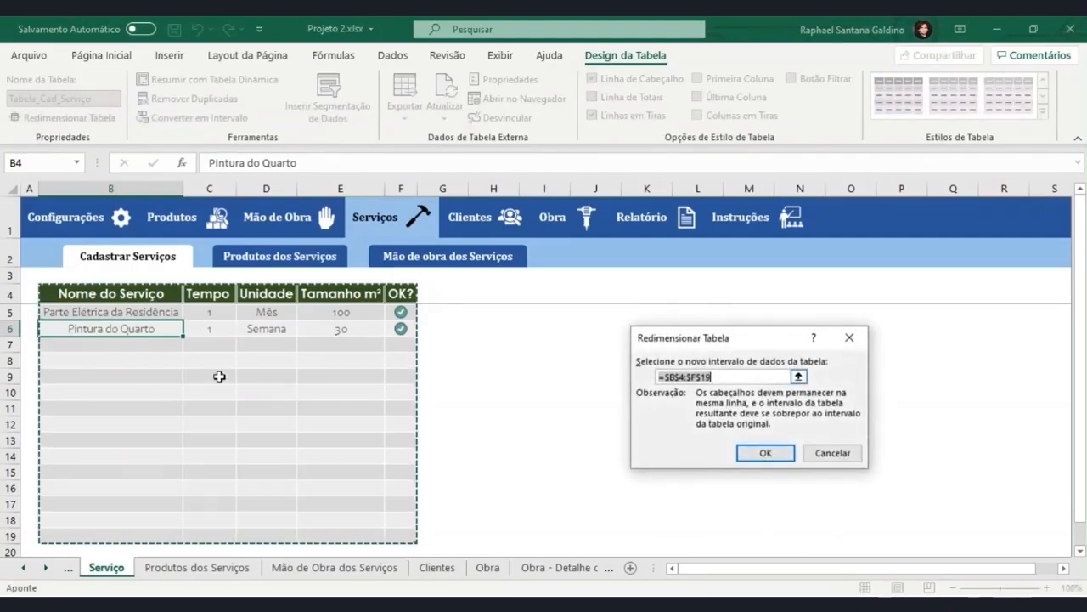
left_click(732, 374)
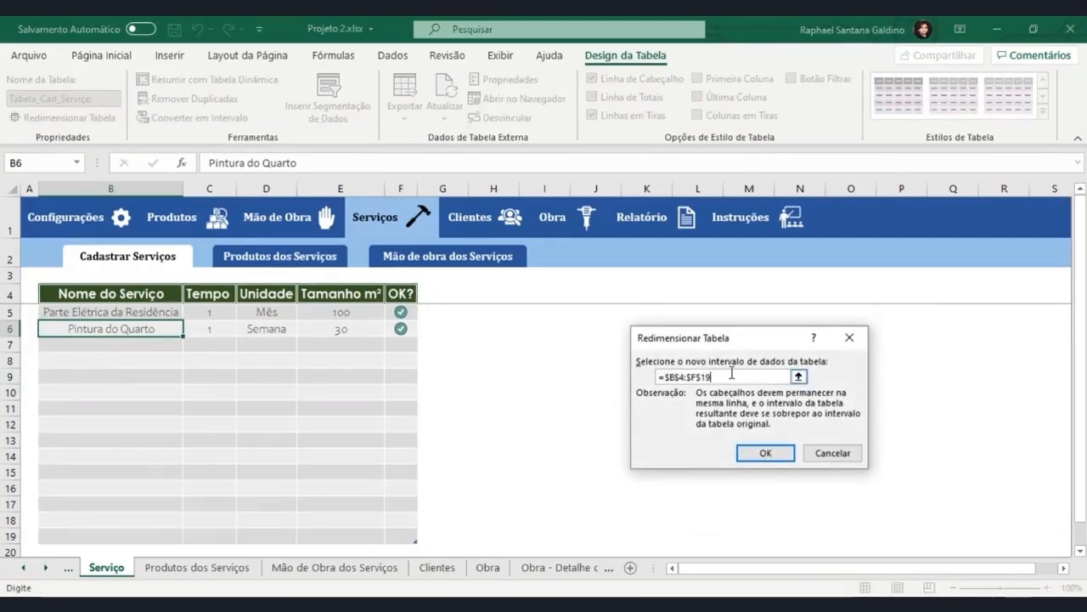
type("6")
key("Return")
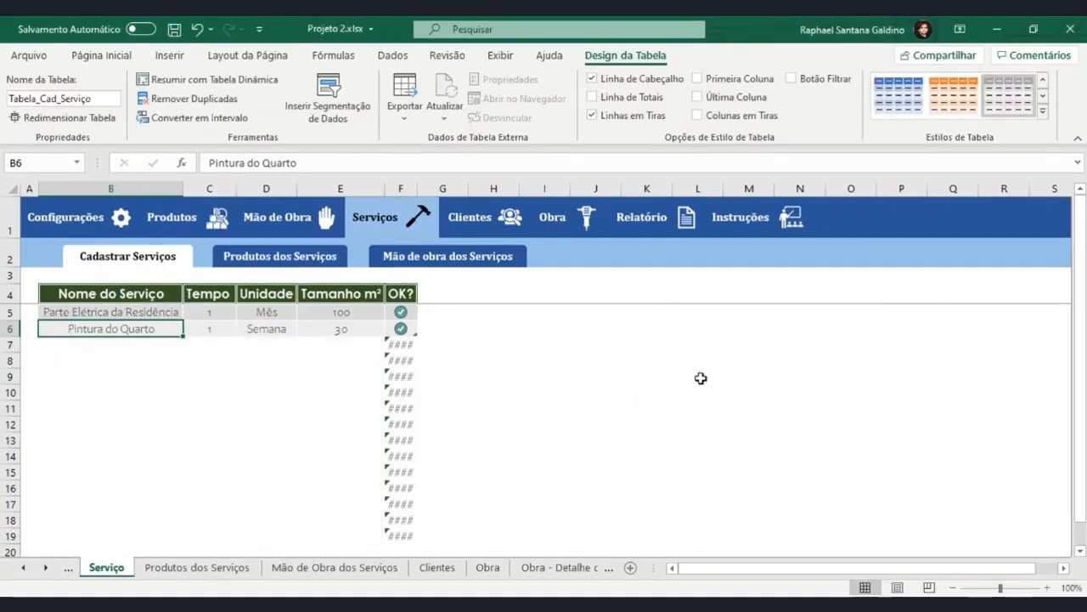
Clear the leftover OK? formulas from the cells below row 6 on the Serviço sheet.
left_click(161, 348)
key("Right")
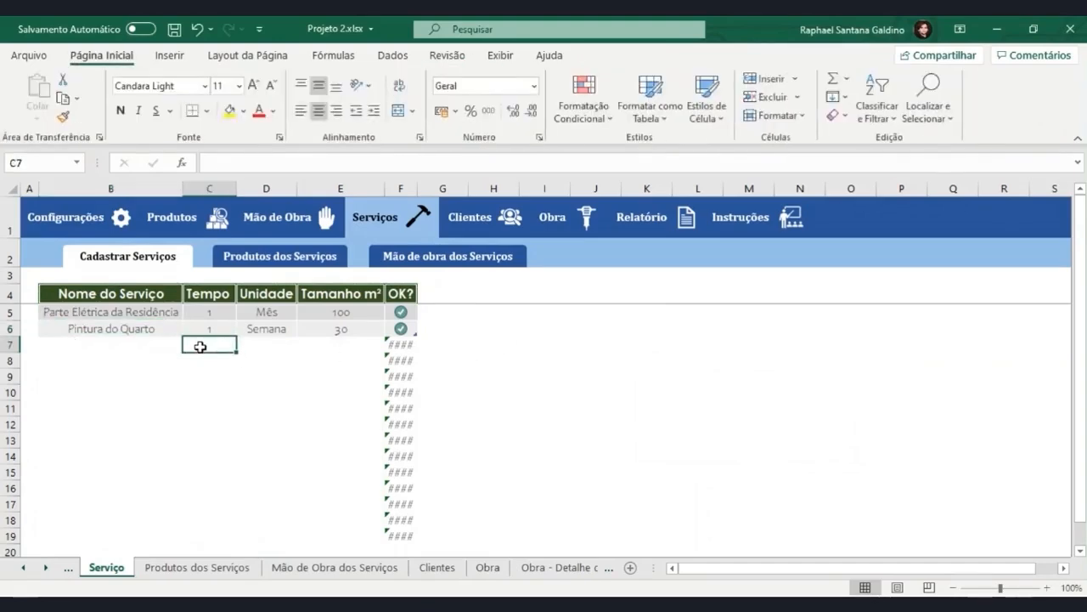
key("Right")
key("Right")
key("Right")
key("ctrl+shift+Down")
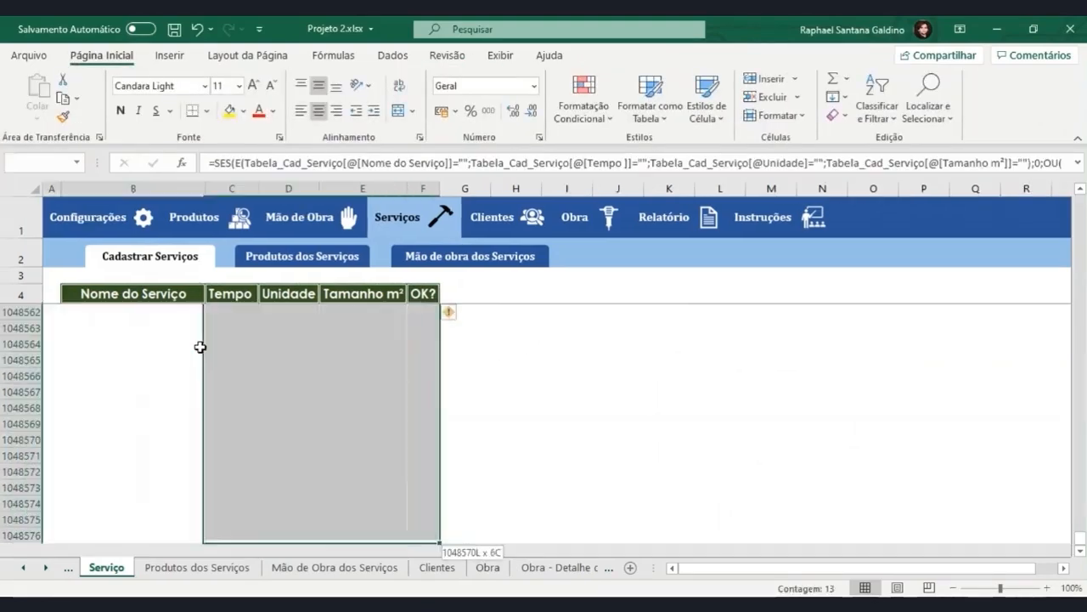
left_click(200, 347)
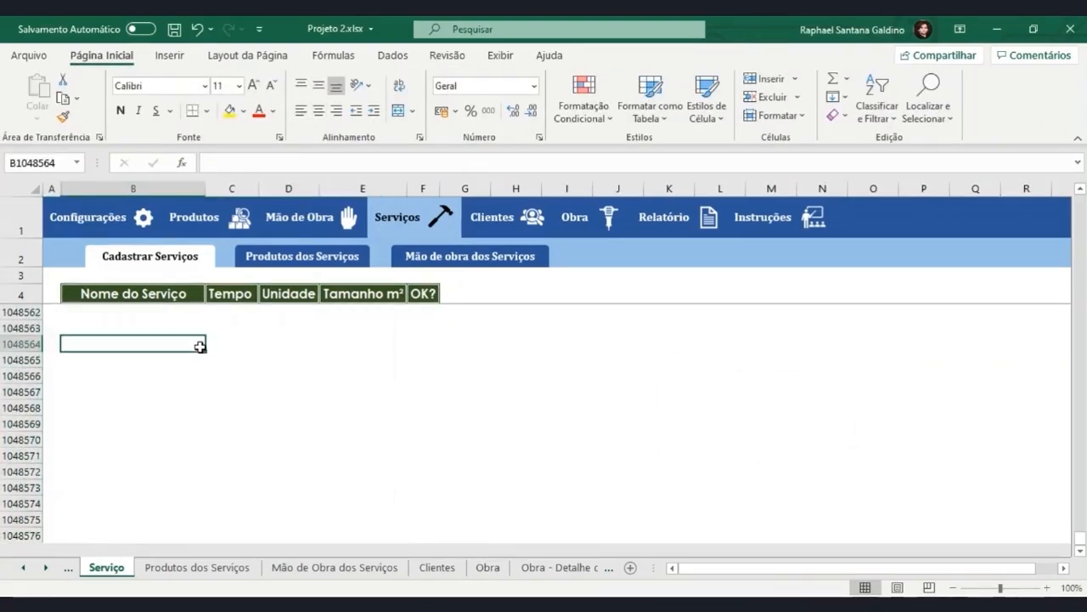
Register a new service named Encanação da Residência in B7, directly below the last table row.
key("ctrl+Up")
key("ctrl+Up")
key("Down")
key("Down")
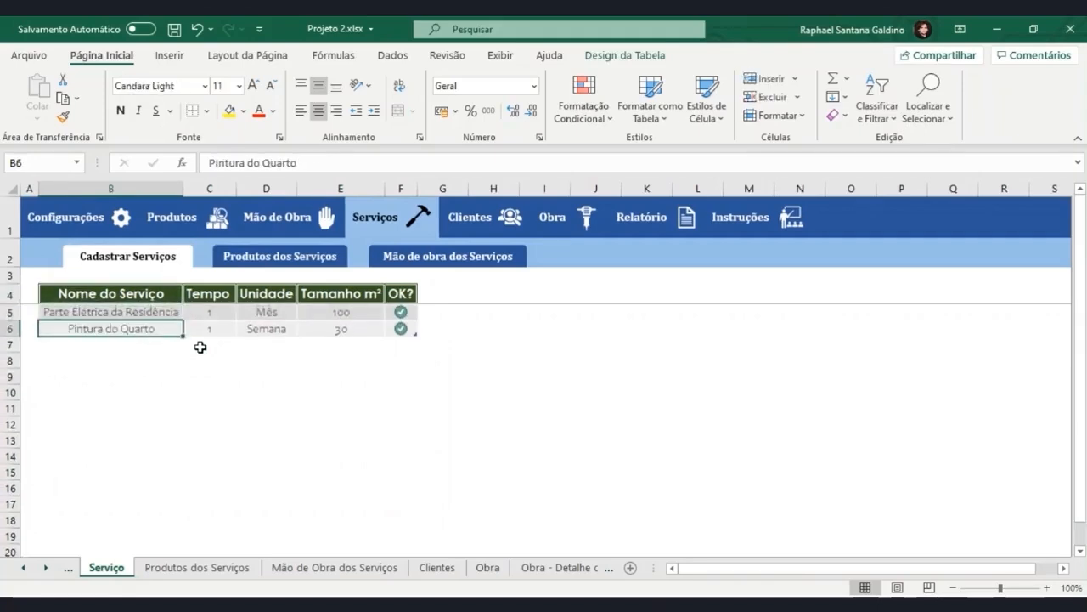
key("Down")
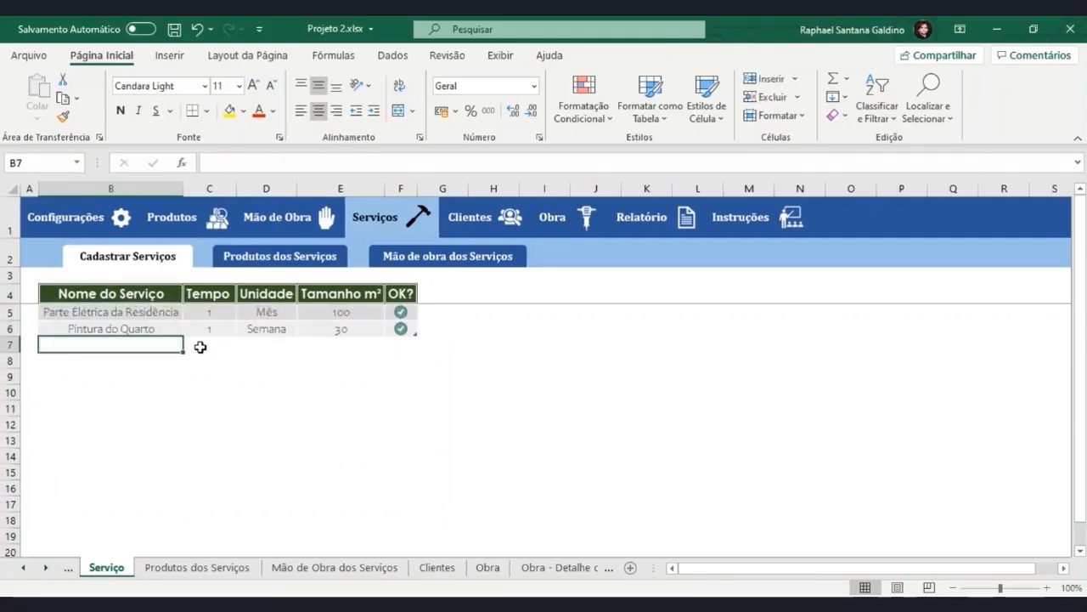
type("En")
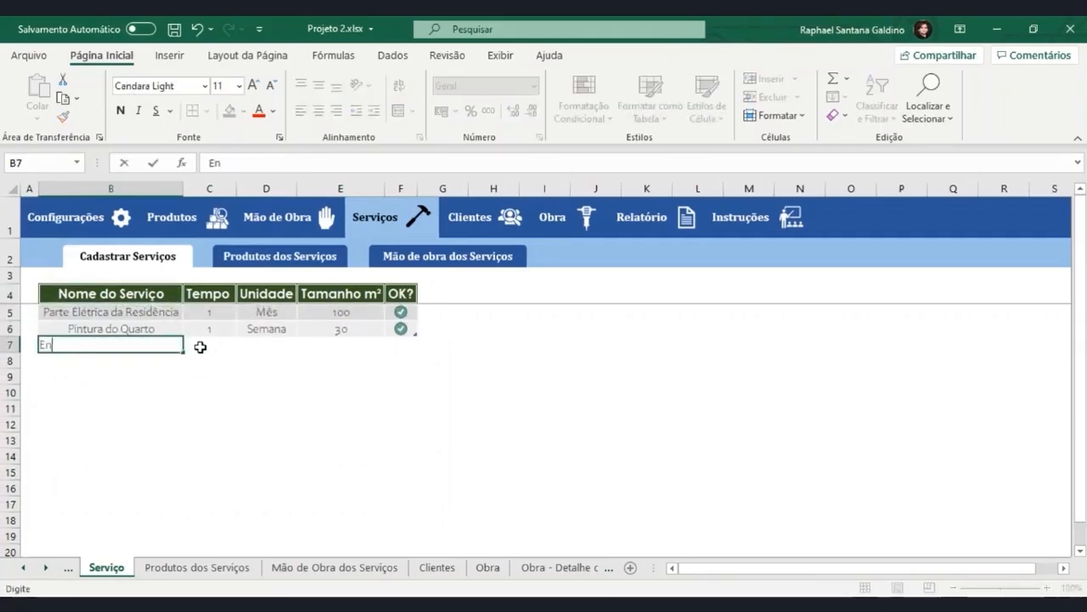
type("canação da Re")
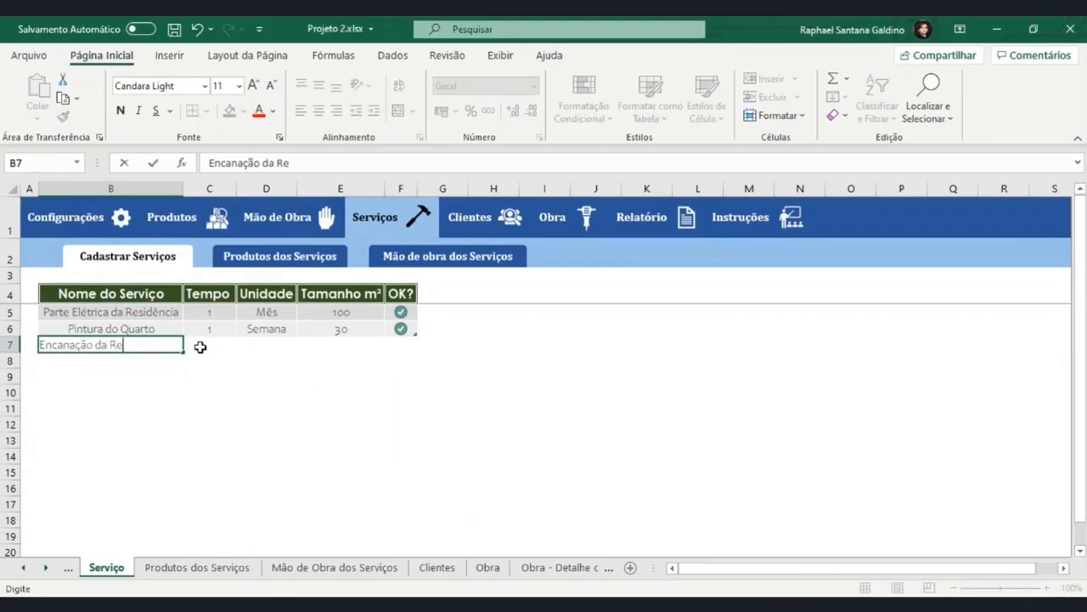
type("sidência")
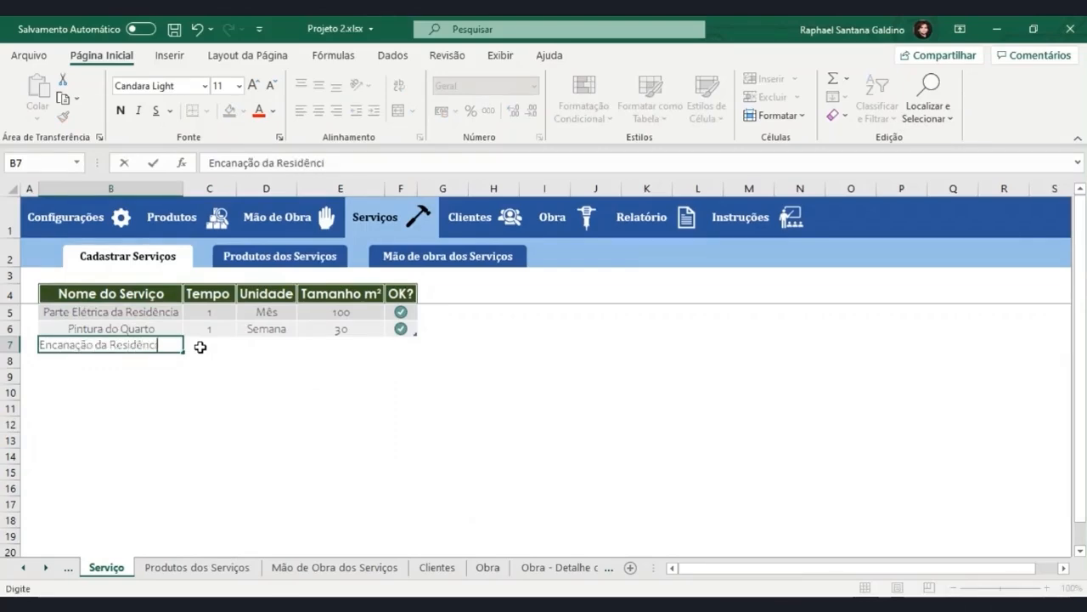
key("Tab")
Complete the Encanação da Residência row with Tempo 2, Unidade Semana and Tamanho m² 100.
left_click_drag(176, 344, 416, 341)
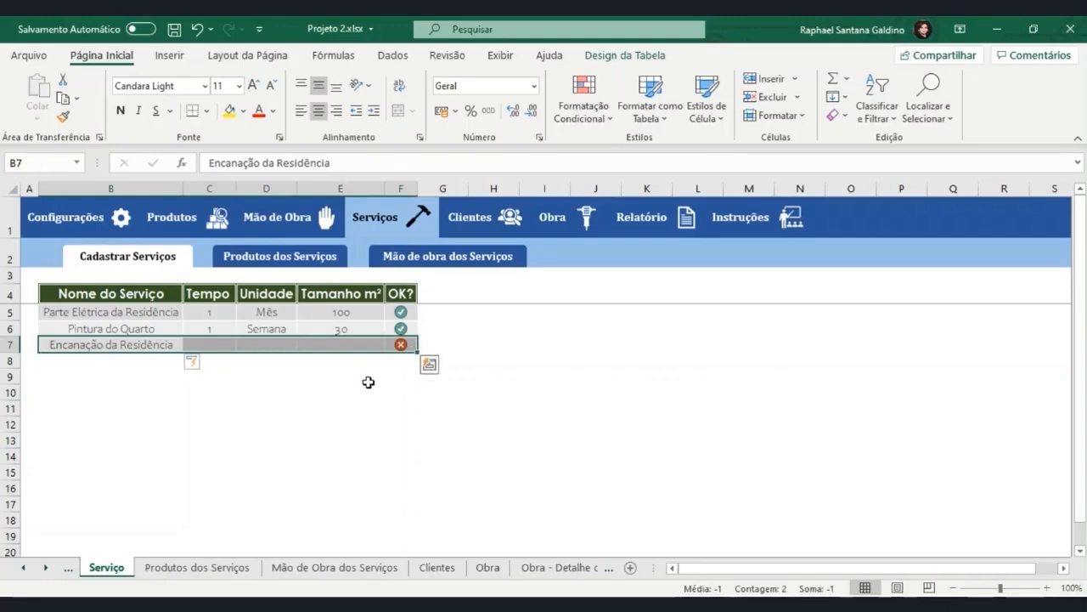
left_click(223, 343)
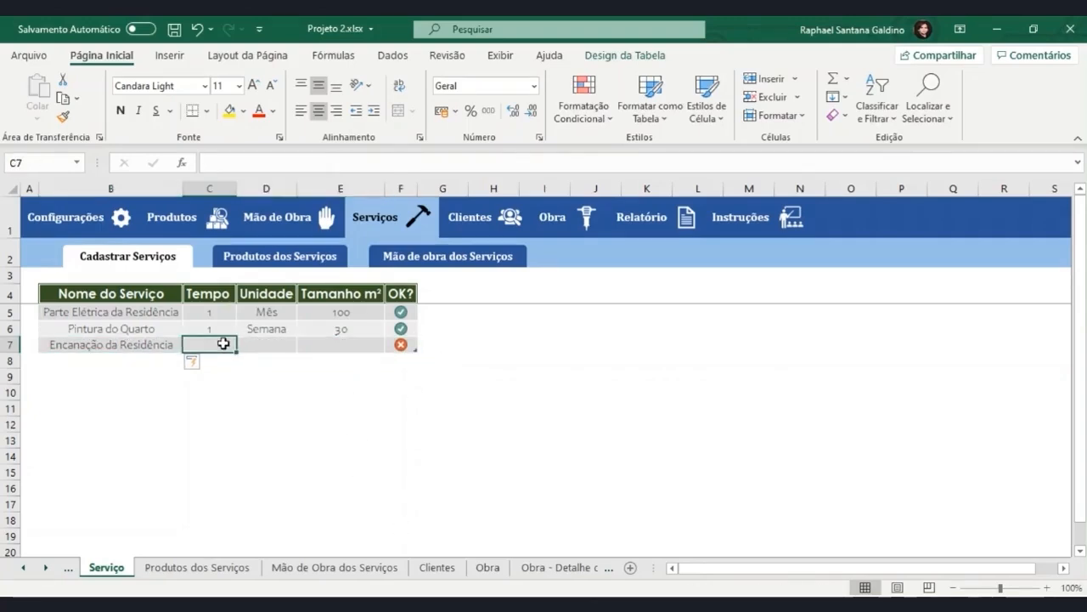
type("2")
left_click(273, 344)
left_click(303, 344)
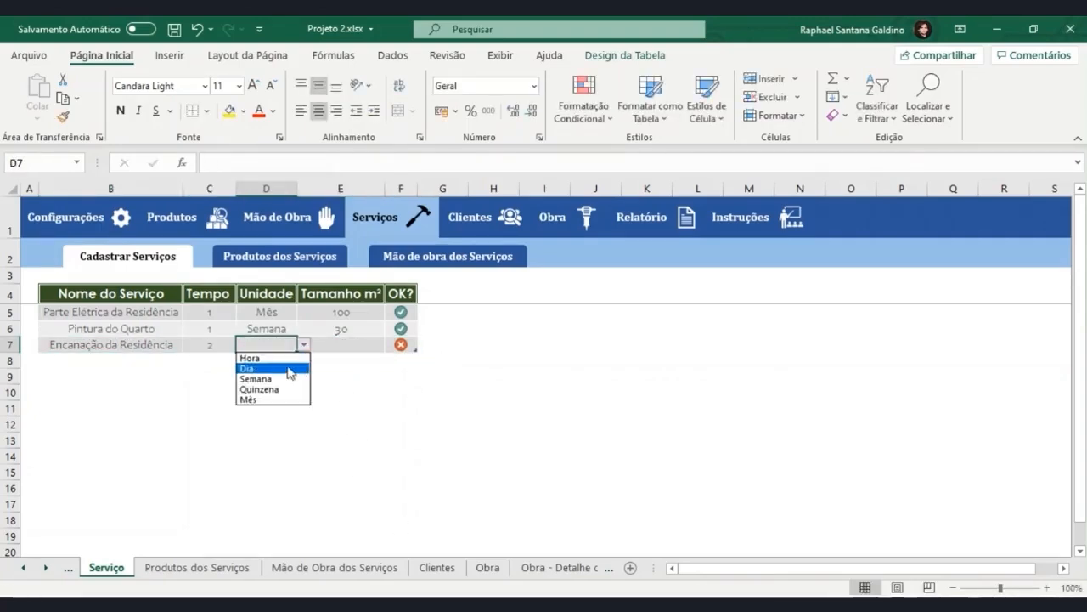
left_click(275, 380)
left_click(331, 346)
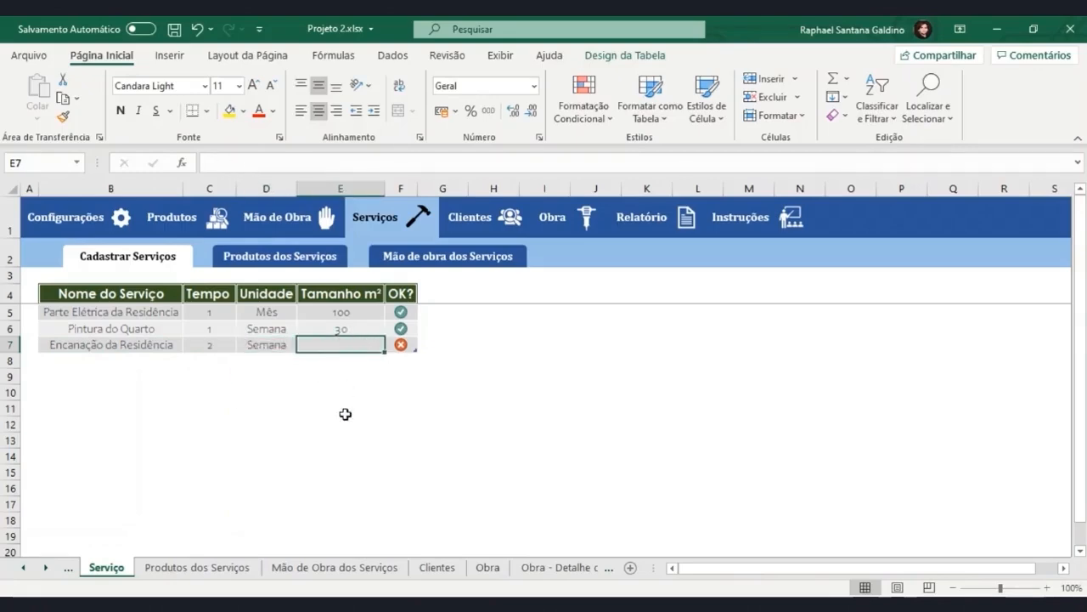
type("100")
key("Return")
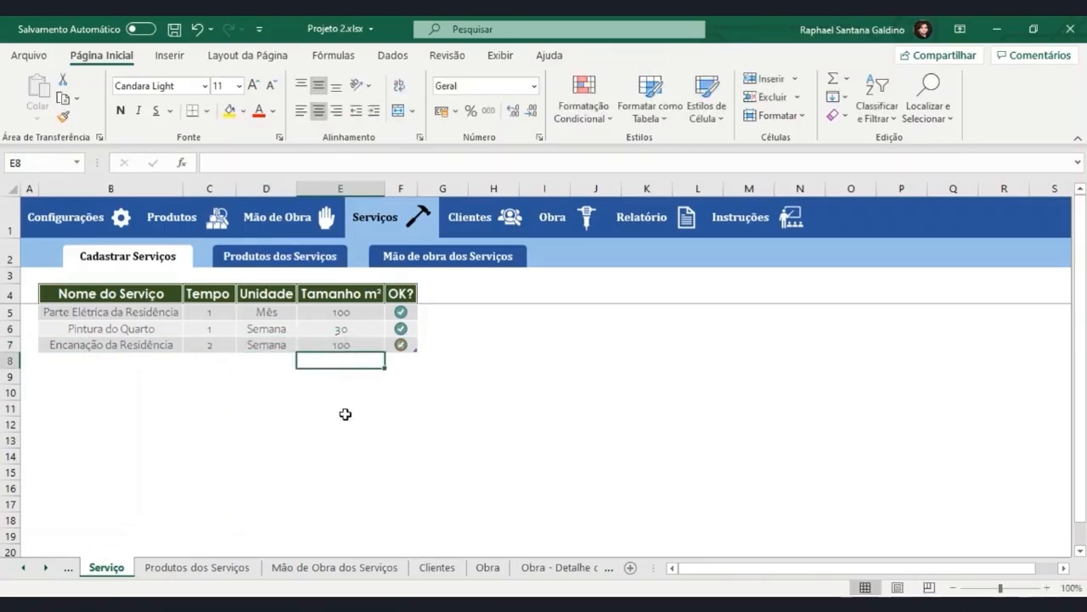
On the Obra - Serviços da Obra sheet, choose Encanação da Residência as the service in B6.
left_click(544, 567)
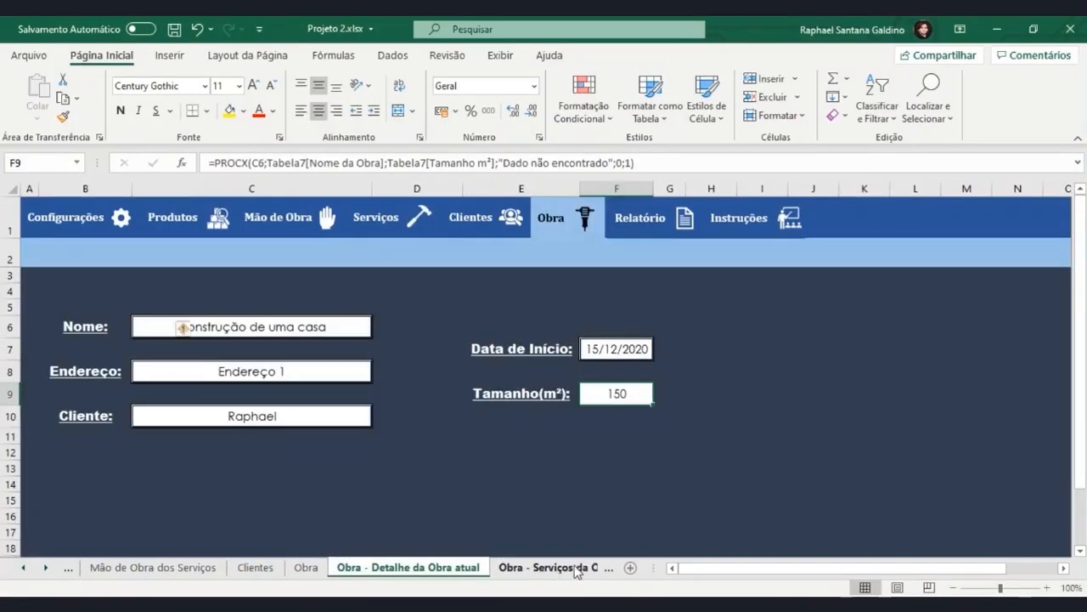
left_click(574, 568)
left_click_drag(239, 328, 340, 482)
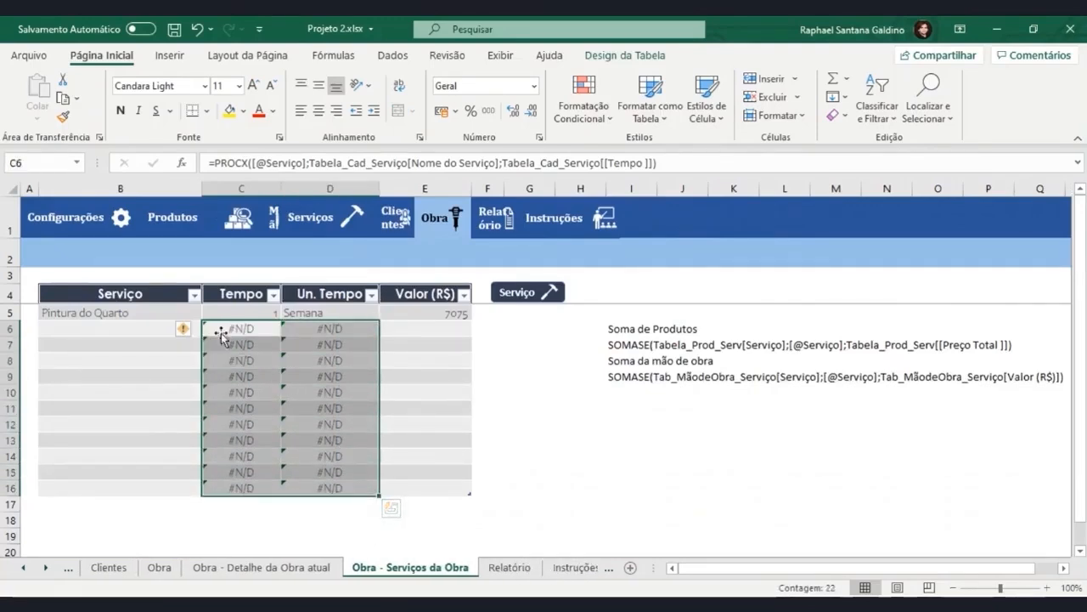
left_click(163, 324)
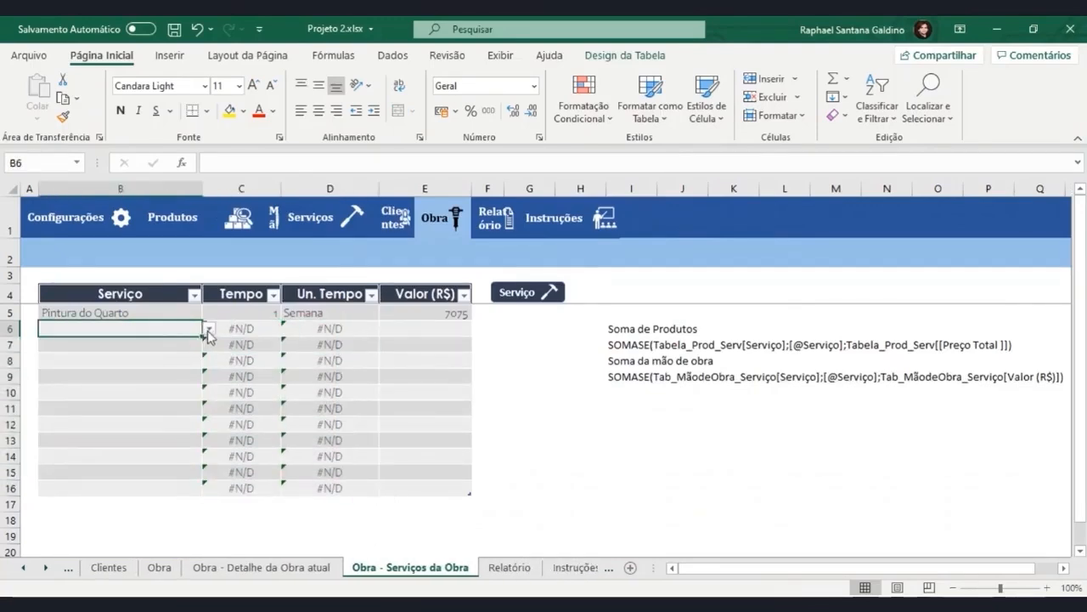
left_click(209, 329)
left_click(133, 369)
left_click(260, 328)
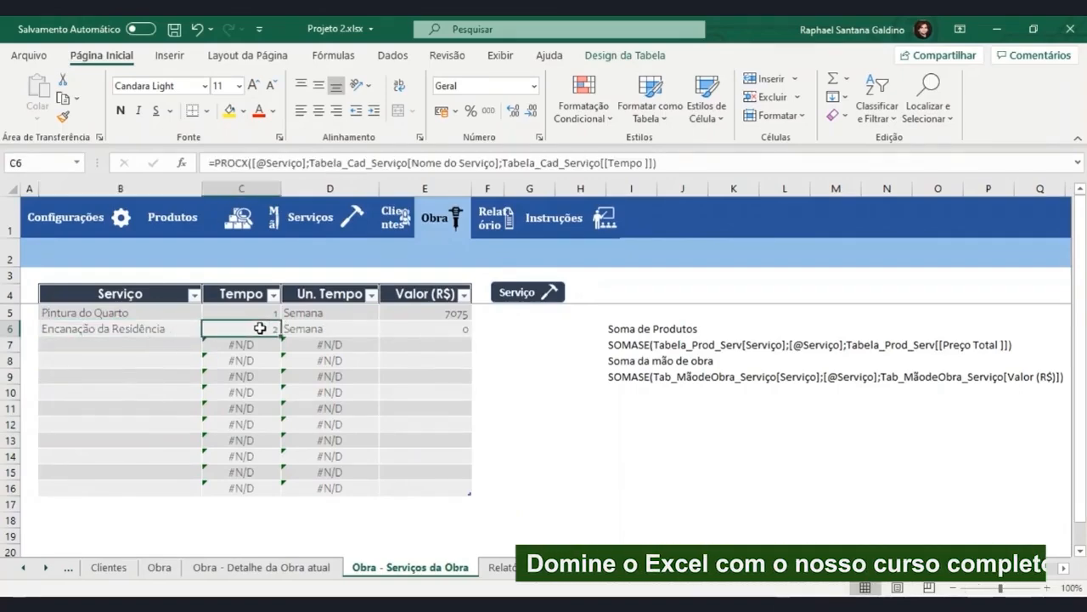
left_click(311, 329)
Centre the Serviço, Tempo and Un. Tempo cells of rows 5 and 6 horizontally and vertically.
left_click_drag(142, 312, 293, 330)
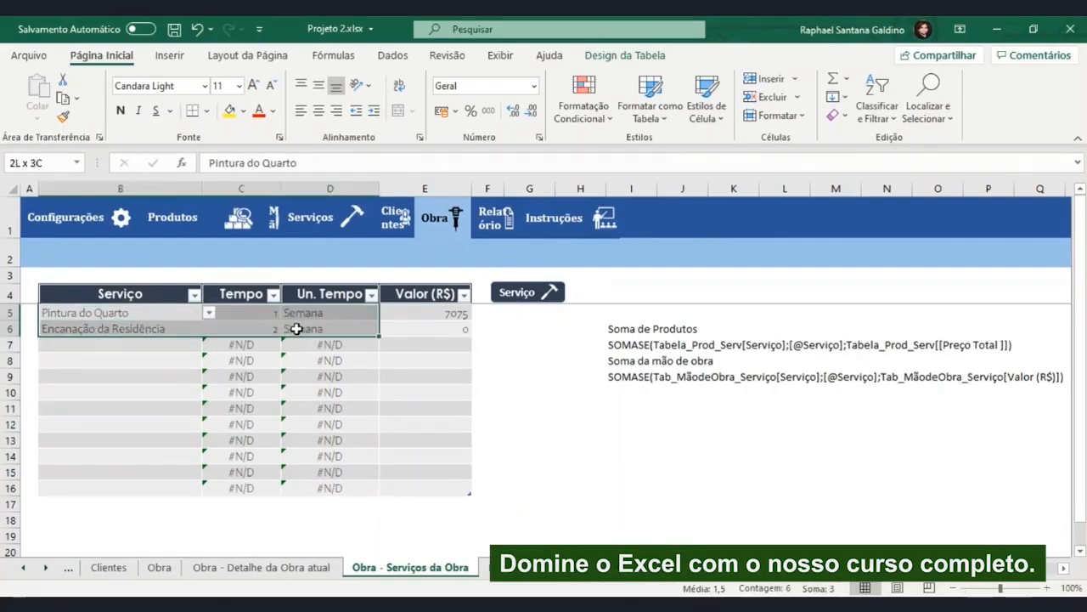
left_click(318, 113)
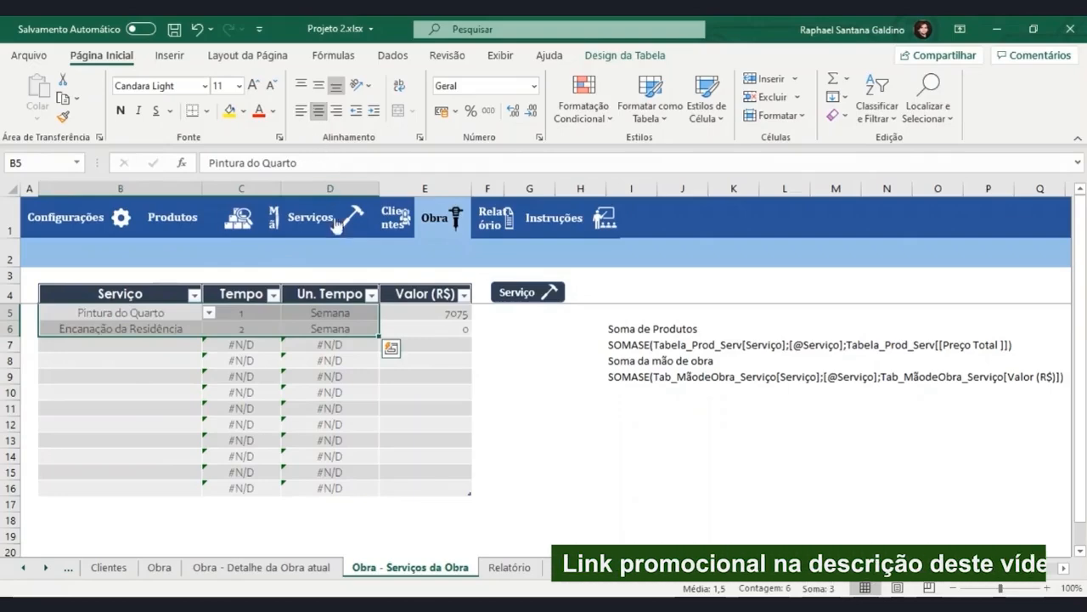
left_click(320, 88)
Centre the Valor (R$) cells E5:E16 horizontally and vertically and give them the Moeda number format.
left_click_drag(448, 311, 429, 486)
left_click(318, 113)
left_click(320, 87)
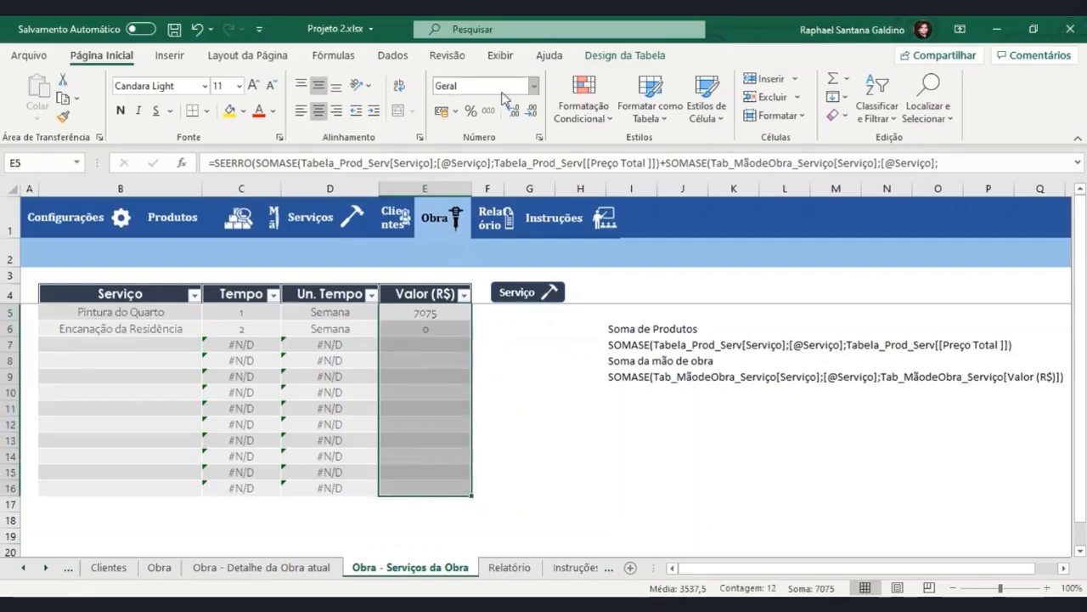
left_click(534, 86)
left_click(503, 194)
left_click(436, 370)
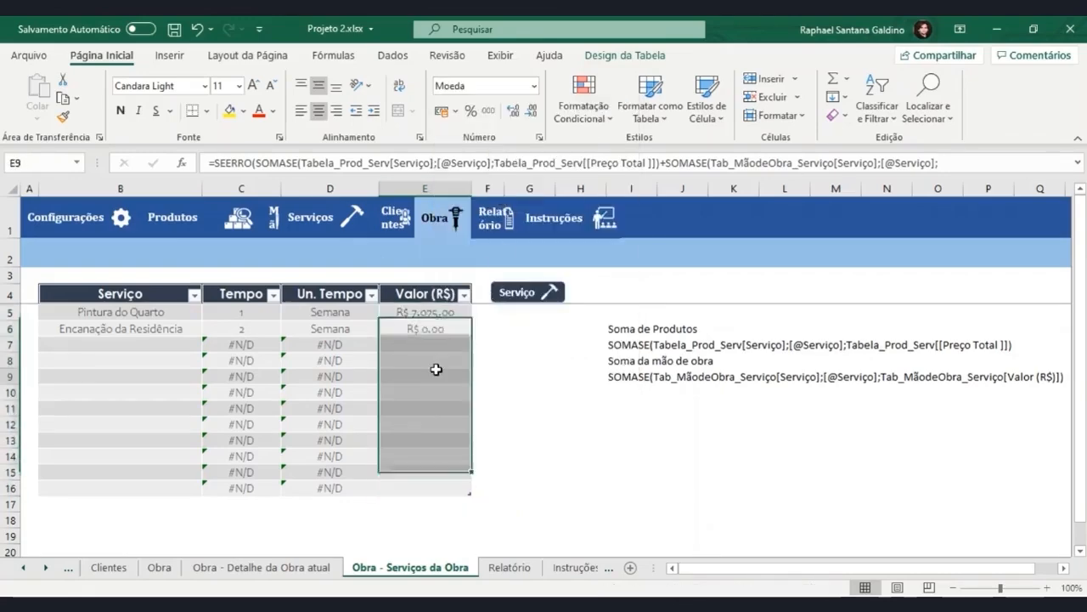
Add "" as the not-found argument of the Tempo column's PROCX formula, editing it in C6.
left_click(255, 330)
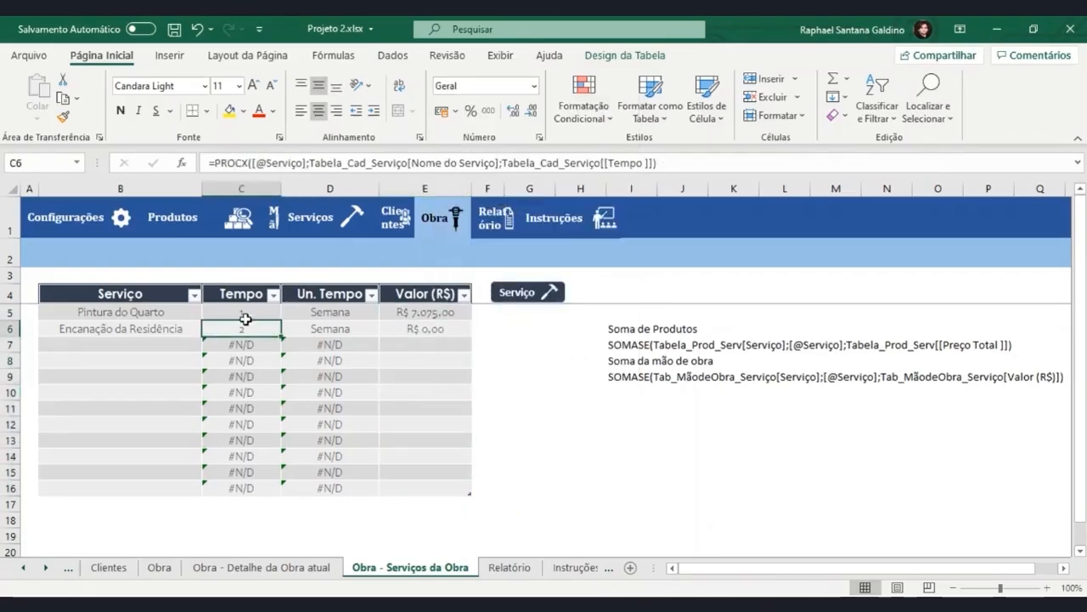
left_click(654, 163)
type(";")
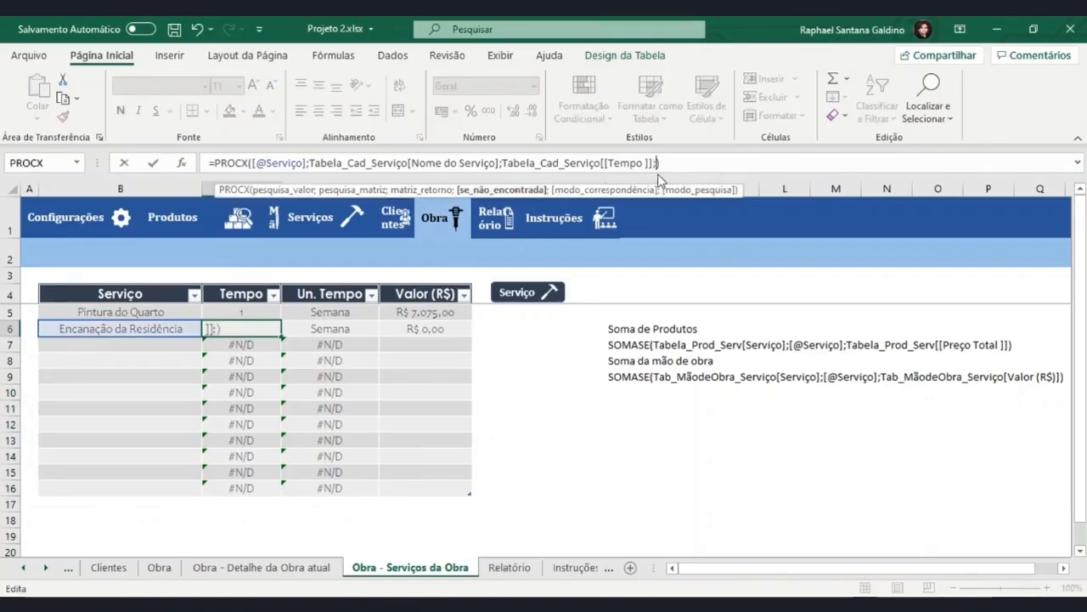
type("\"\"")
key("Return")
Add "" as the not-found argument of the Un. Tempo column's PROCX formula, editing it in D6.
left_click(350, 333)
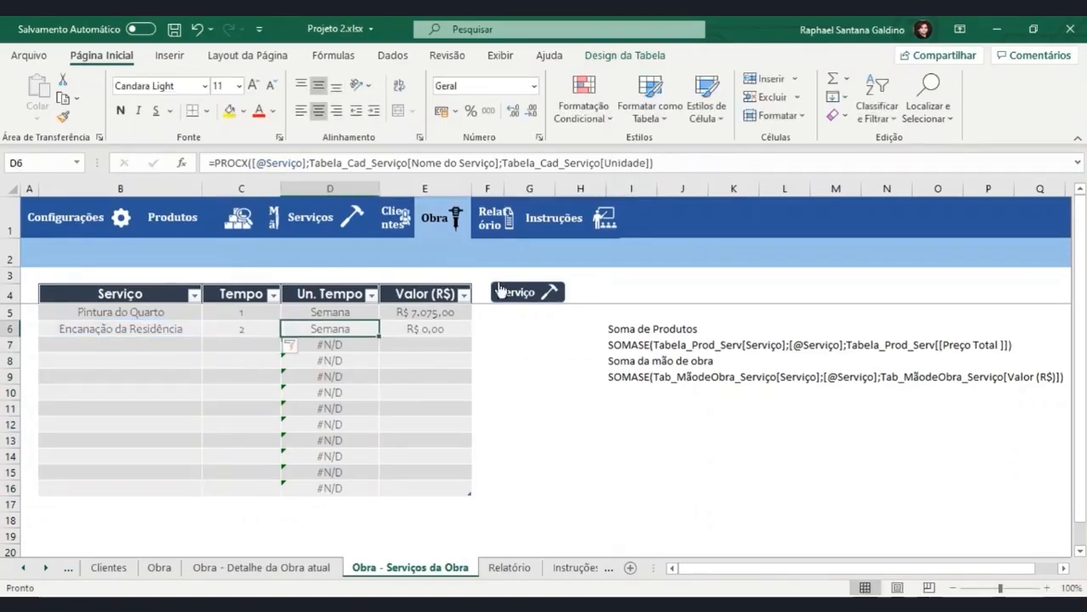
left_click(652, 163)
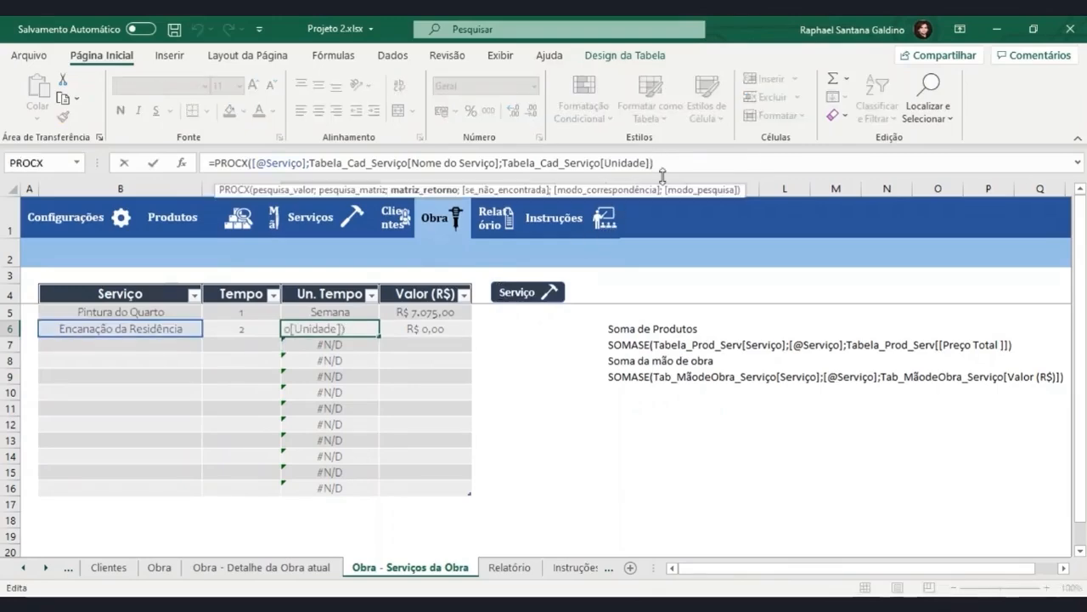
type(";\"\"")
key("Return")
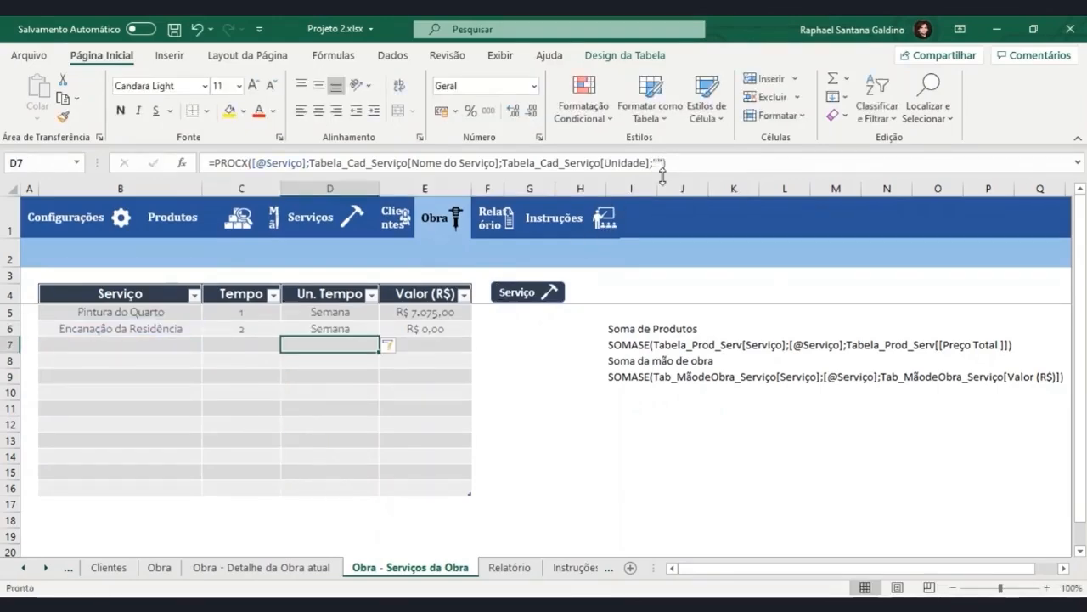